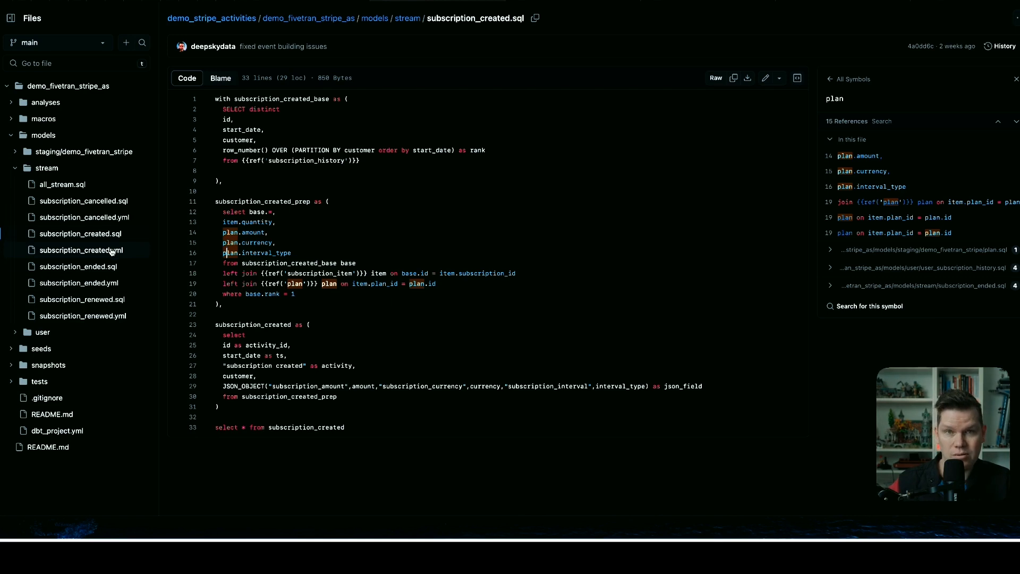
Examine the subscription_created_prep columns and the activity fields in the subscription_created.sql model.
left_click(448, 243)
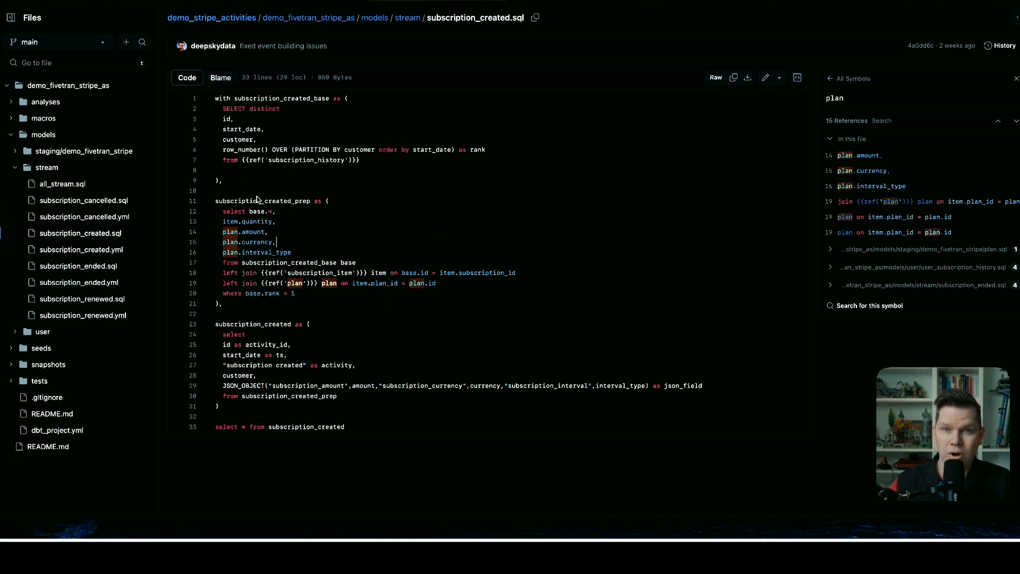
left_click(268, 344)
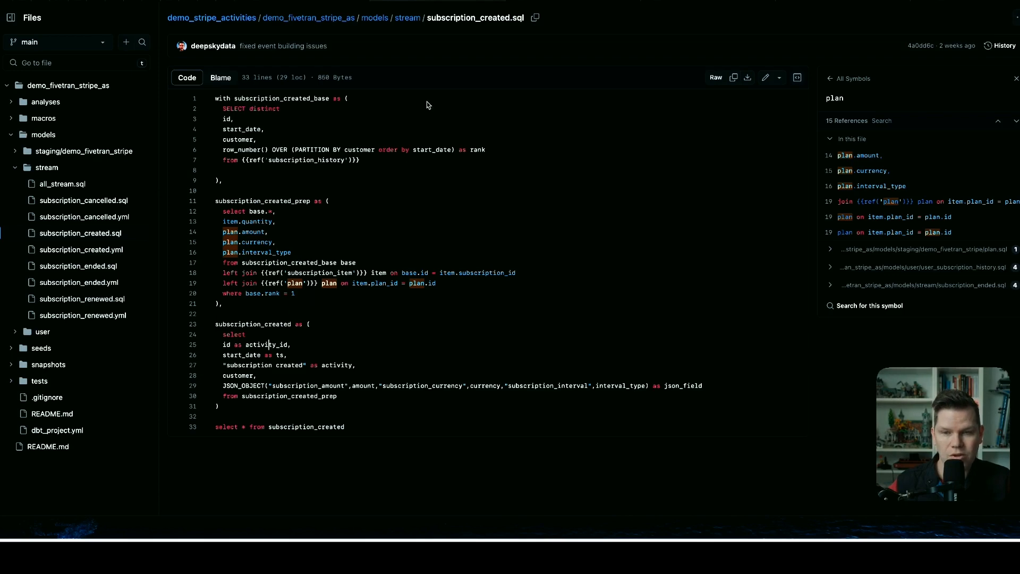
Switch to the Excalidraw scene about syncing DWH data into Mixpanel and nudge the Mirror box level with the Sync box.
left_click(550, 1)
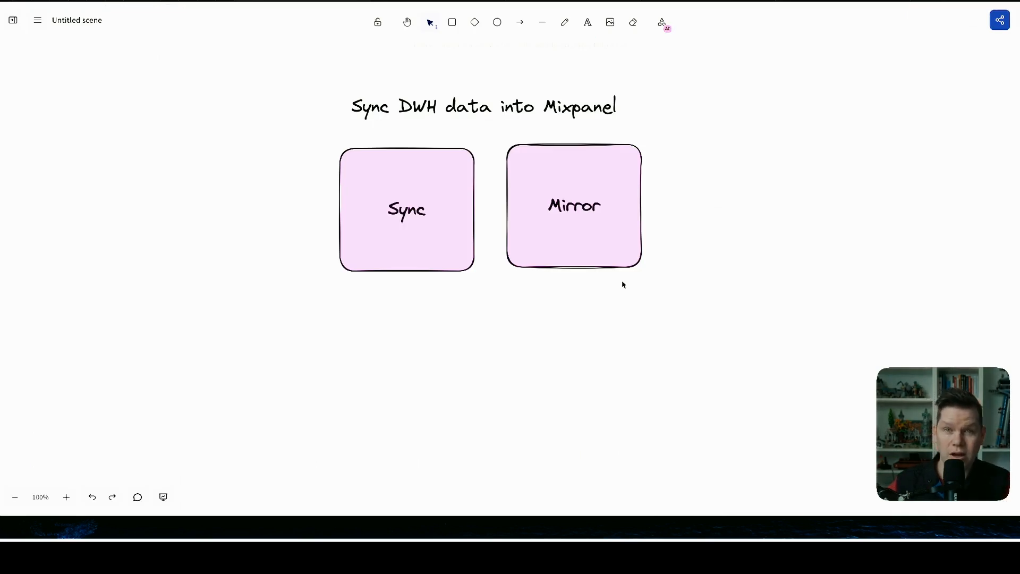
left_click(443, 206)
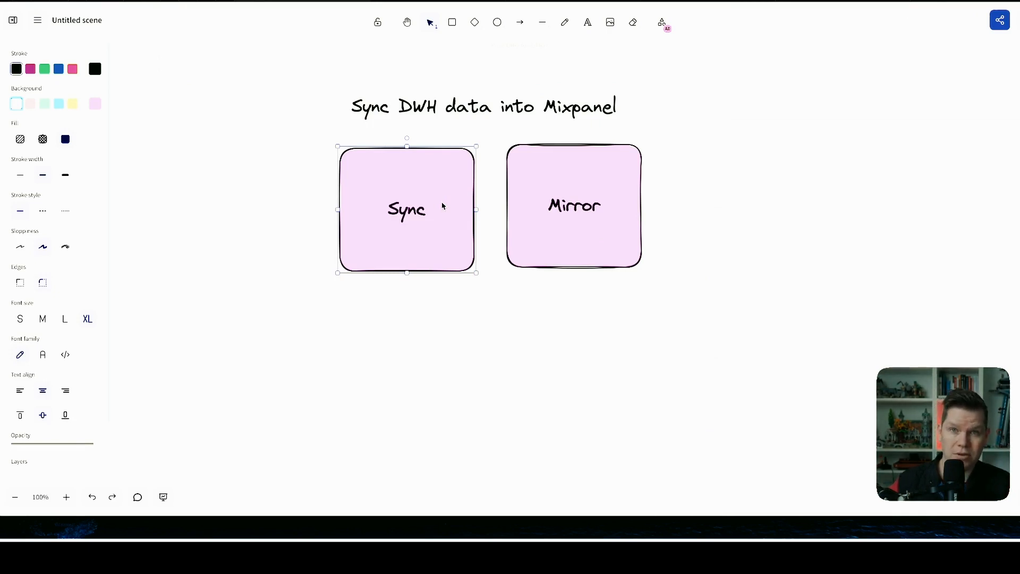
left_click(572, 222)
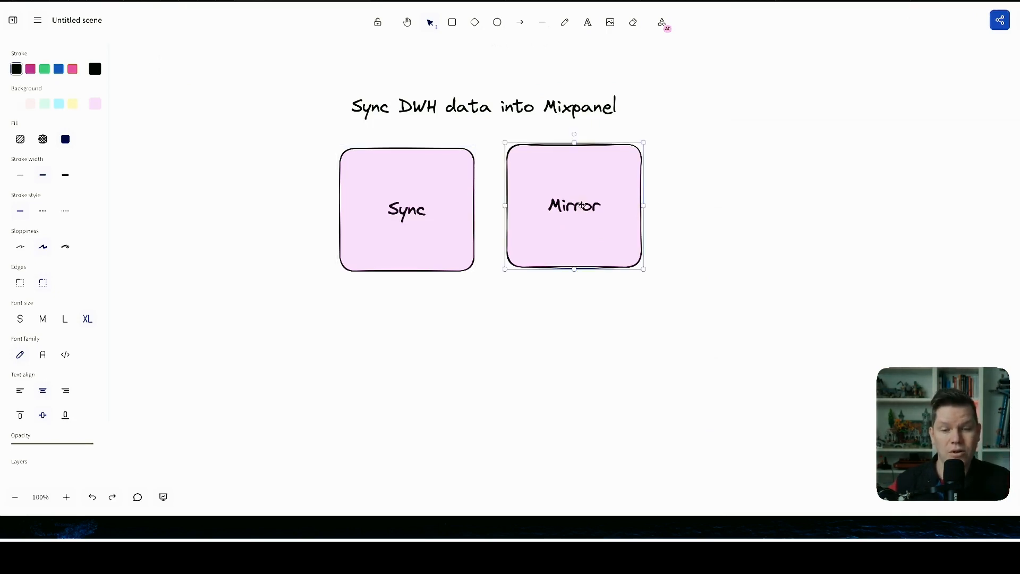
left_click_drag(582, 206, 584, 210)
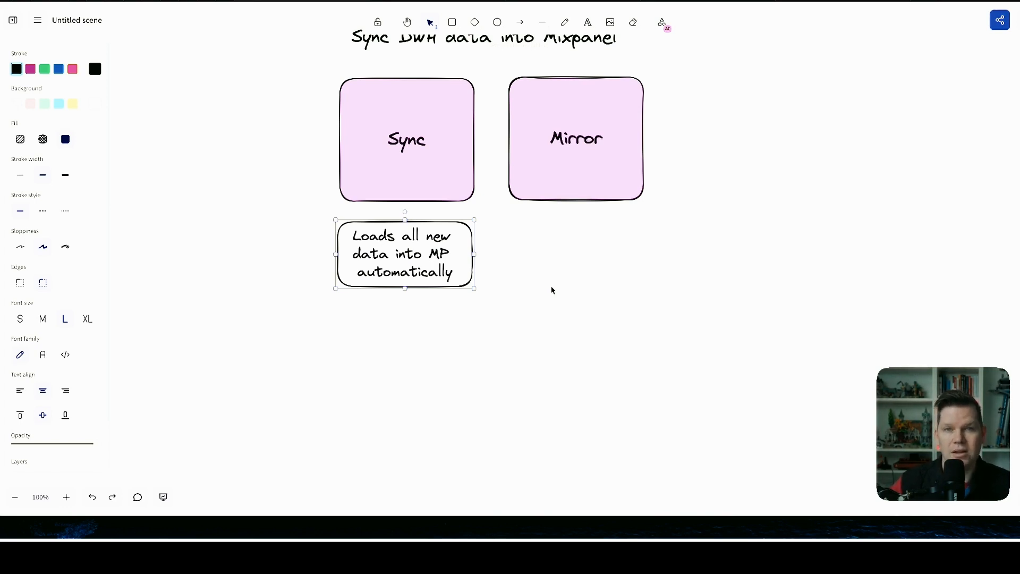
Duplicate the "Loads all new data into MP automatically" box and place the copy beneath the Mirror box.
left_click(459, 337)
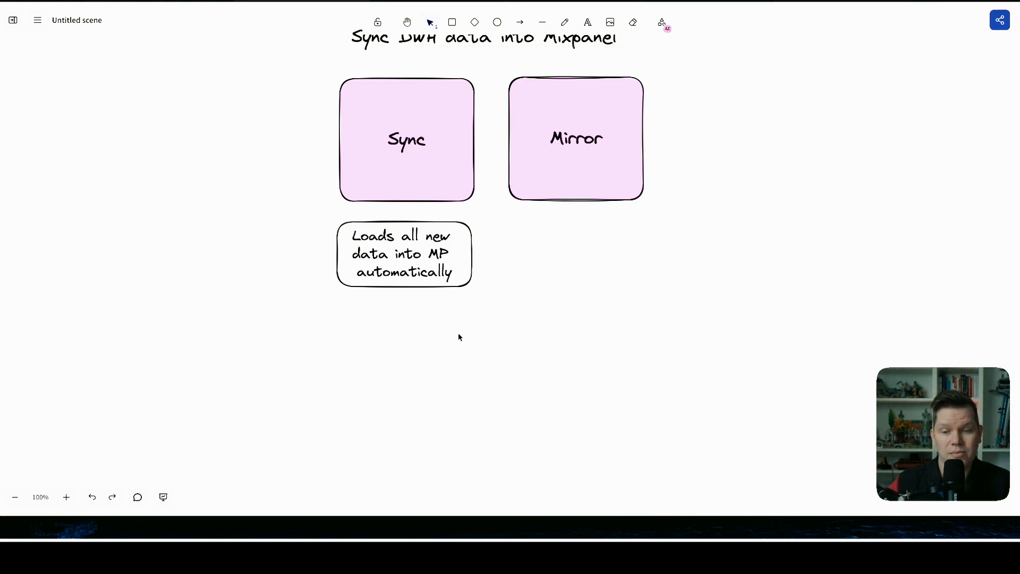
left_click(442, 275)
key("ctrl+c")
key("ctrl+v")
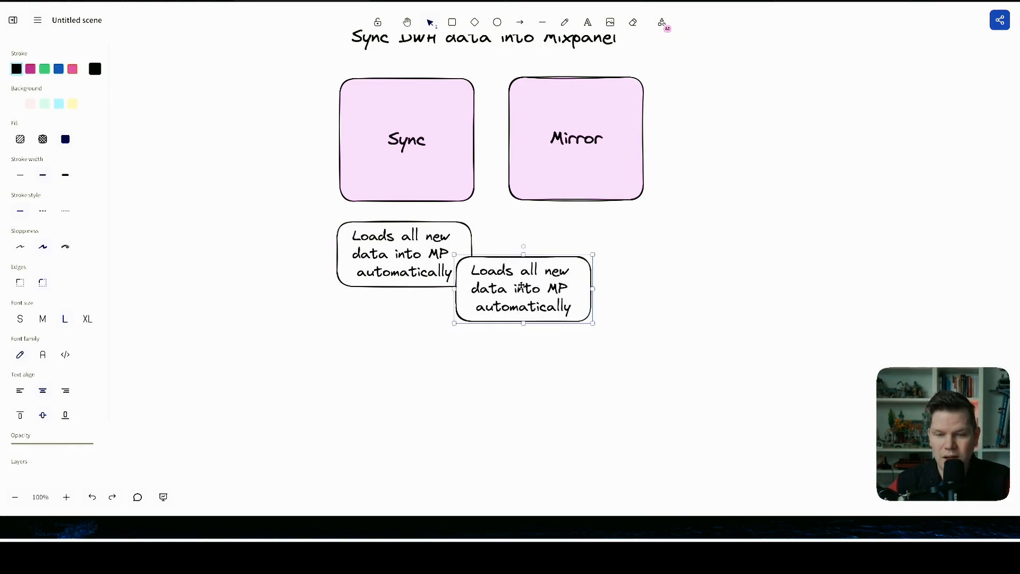
left_click_drag(518, 294, 567, 264)
Replace the text of the box beneath Mirror with "Loads all changes of the data".
double_click(568, 264)
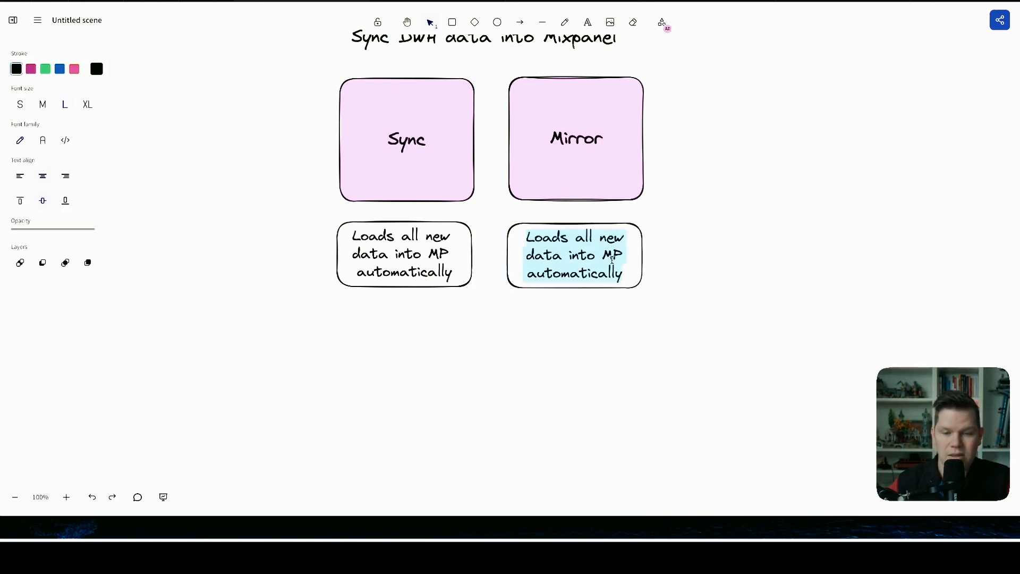
type("Loads all chan")
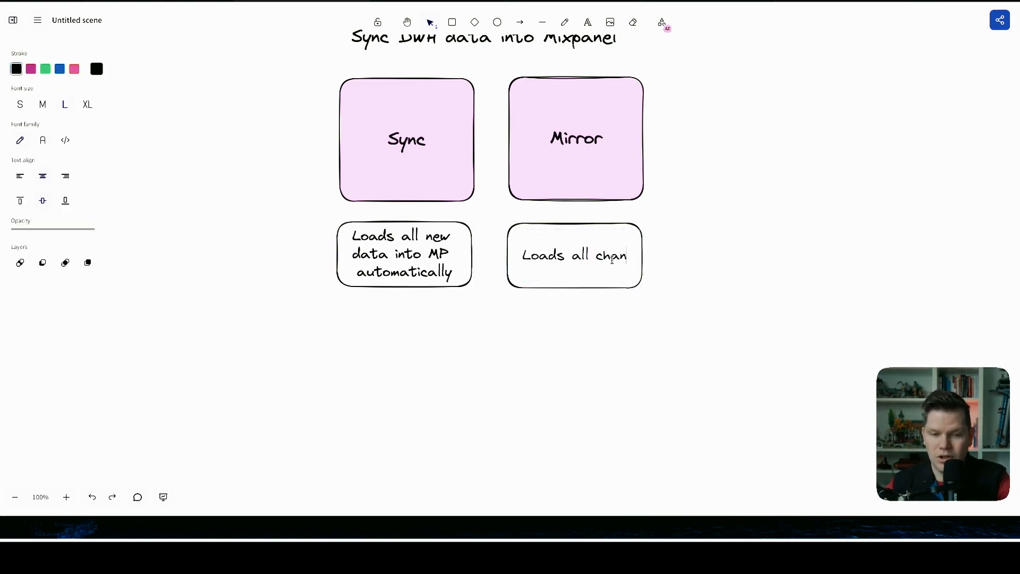
type("ges of the data")
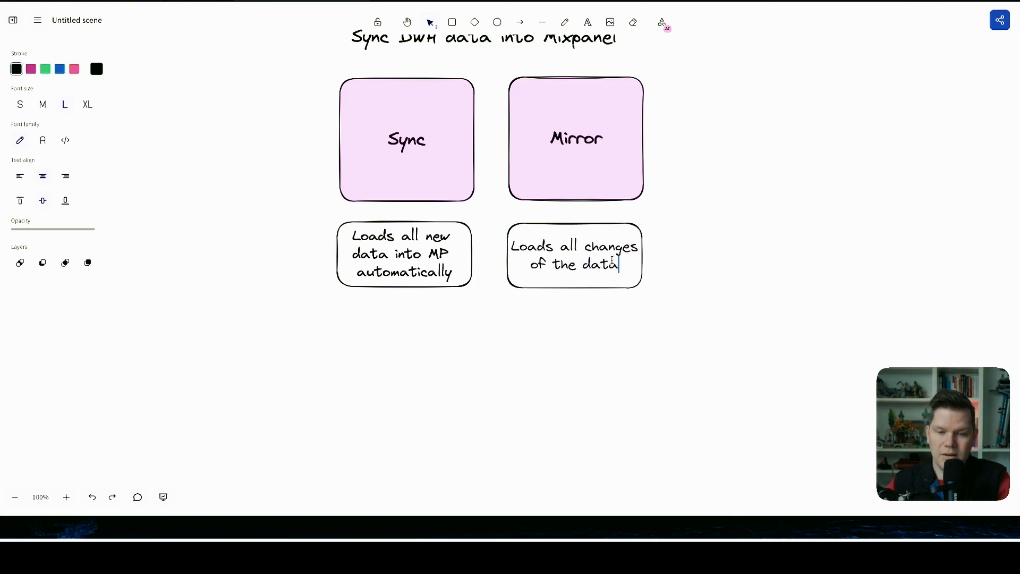
left_click(651, 254)
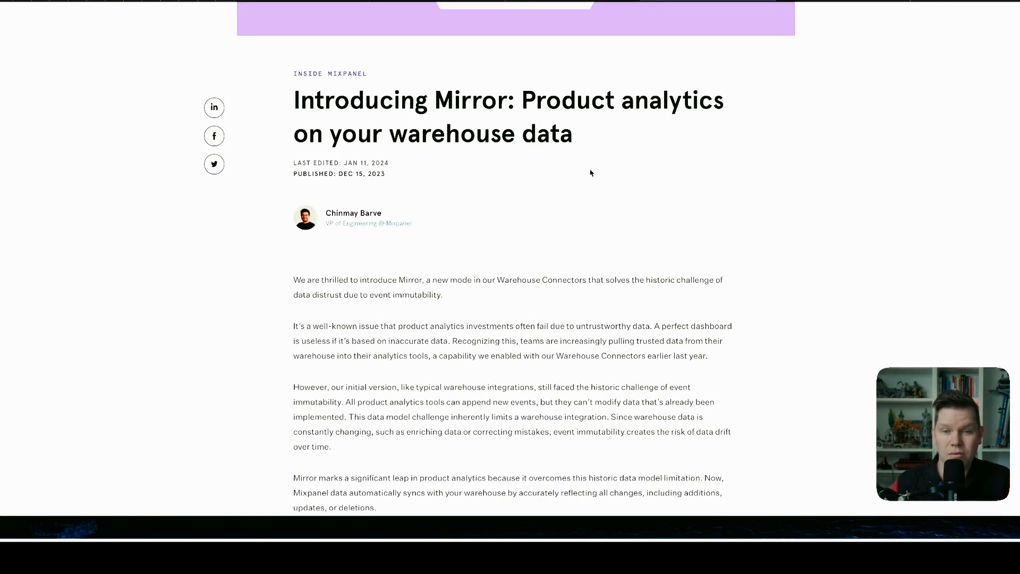
Read through Mixpanel's article "Introducing Mirror: Product analytics on your warehouse data".
scroll(590, 172, "down", 10)
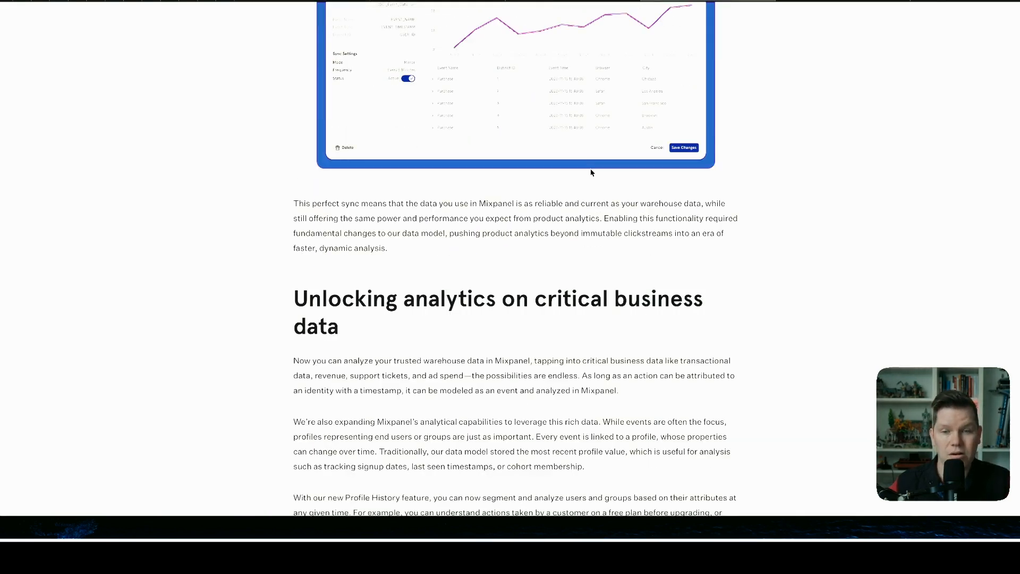
scroll(597, 153, "down", 1)
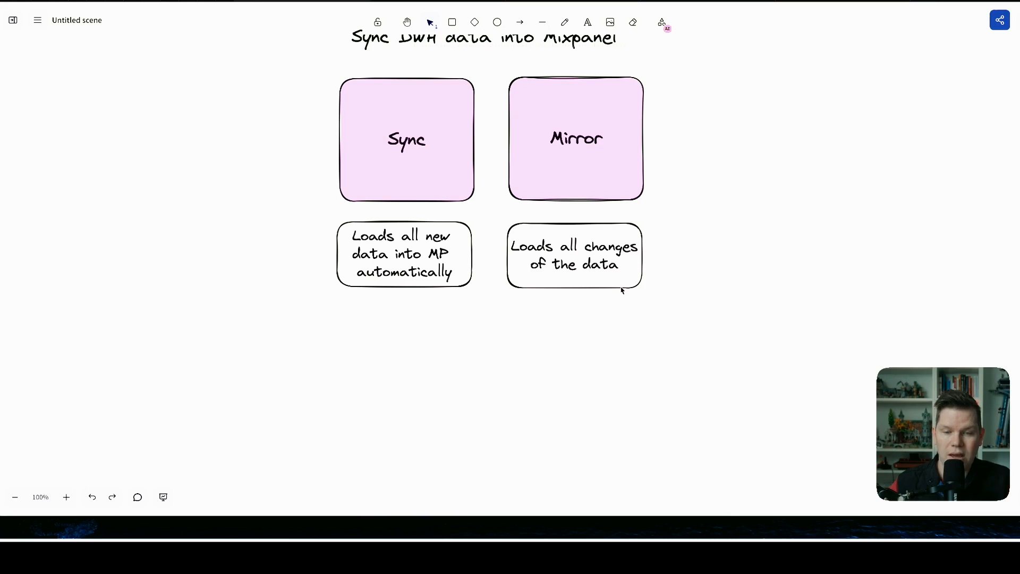
Nudge the "Loads all changes of the data" box in the Excalidraw scene level with the box beneath Sync.
left_click_drag(622, 290, 622, 288)
left_click(608, 316)
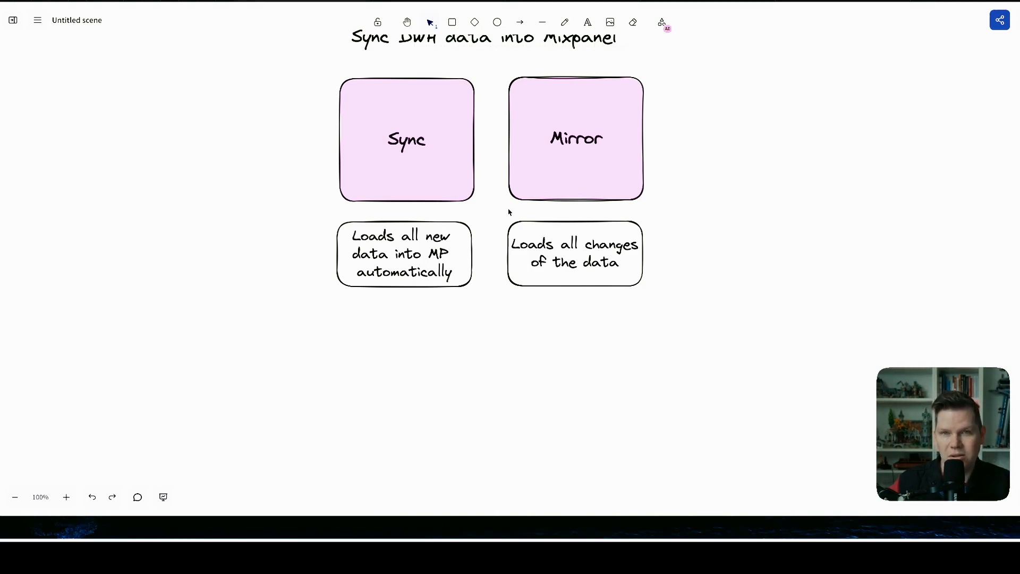
left_click(443, 178)
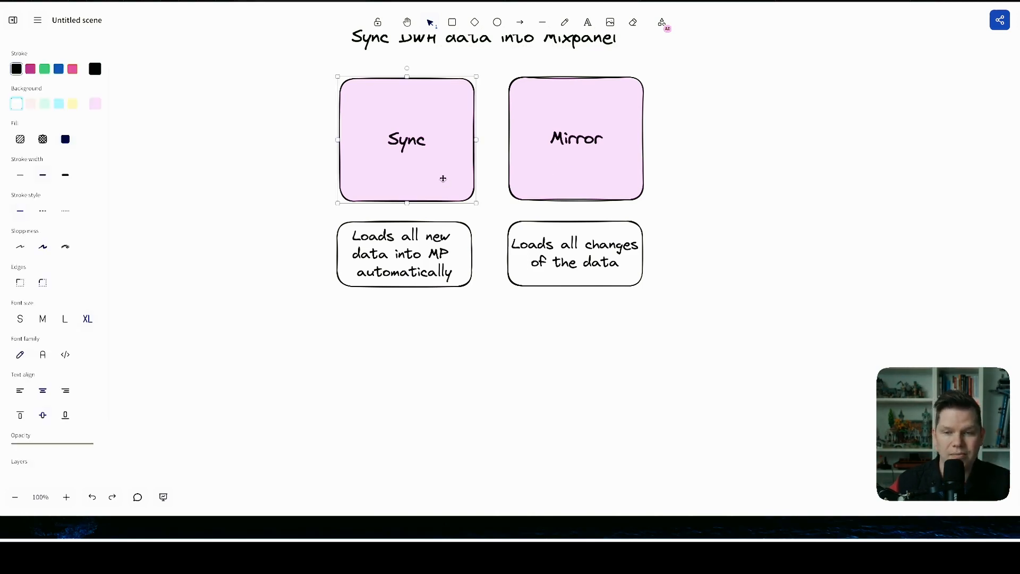
left_click(436, 241)
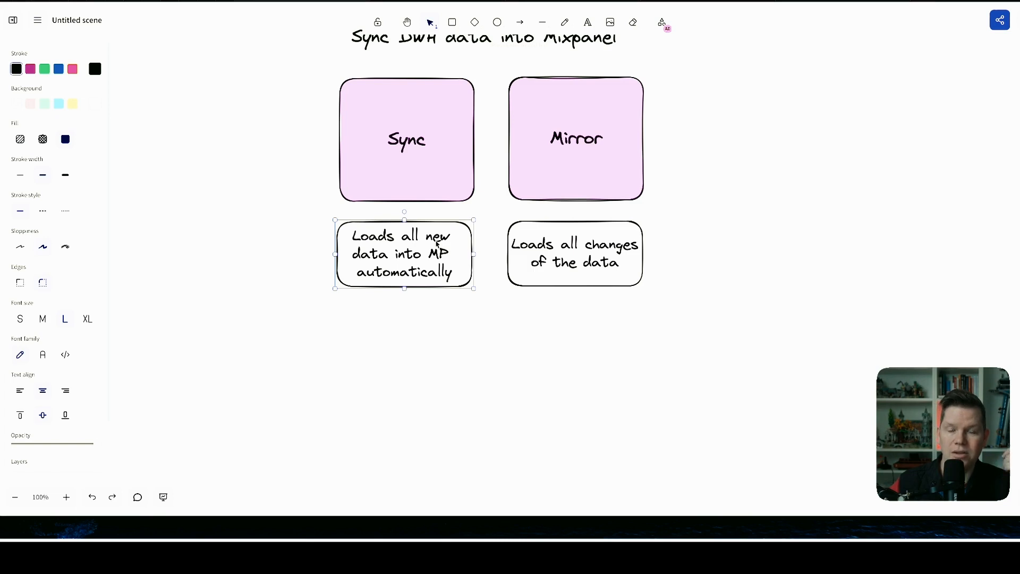
left_click(587, 191)
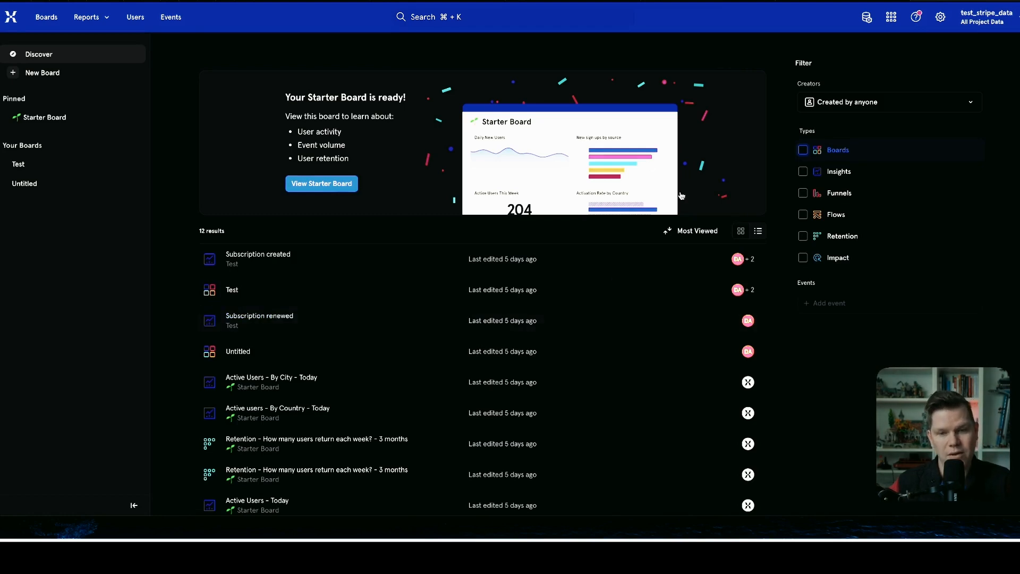
Open the list of event definitions for the test_stripe_data project in Mixpanel and examine its subscription, account, asset, board and session events.
scroll(445, 227, "down", 1)
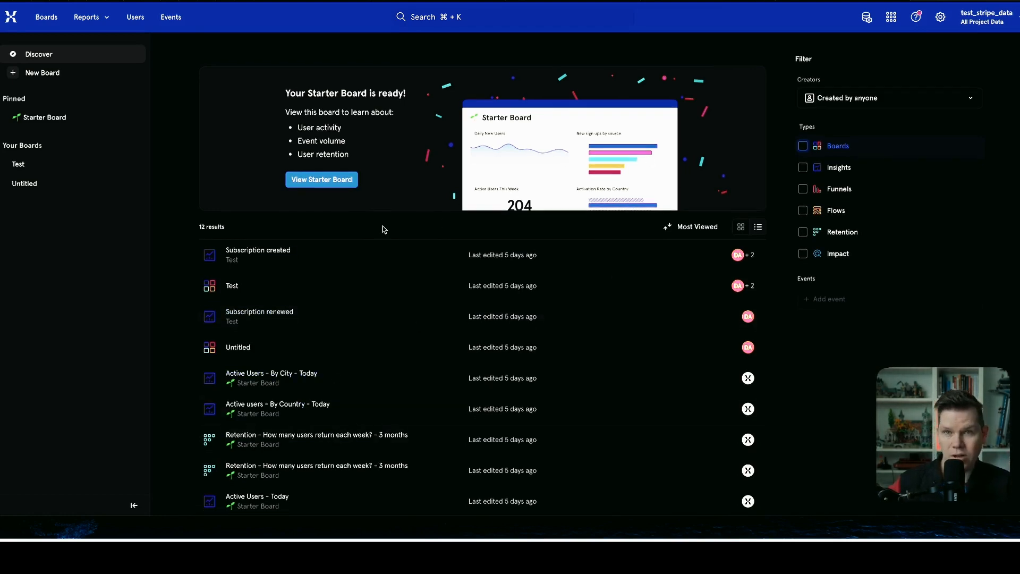
left_click(867, 19)
left_click(917, 52)
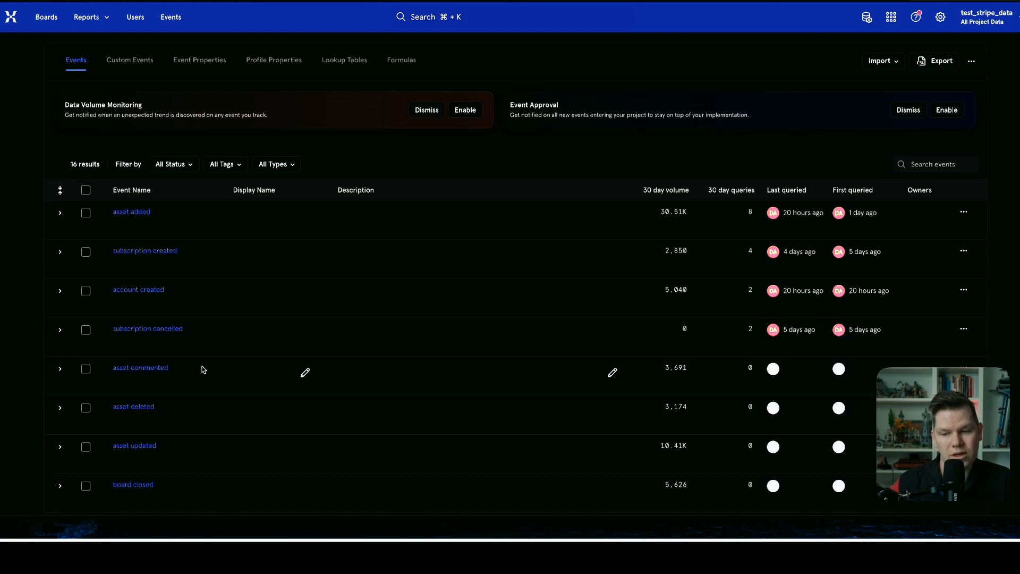
scroll(213, 340, "down", 4)
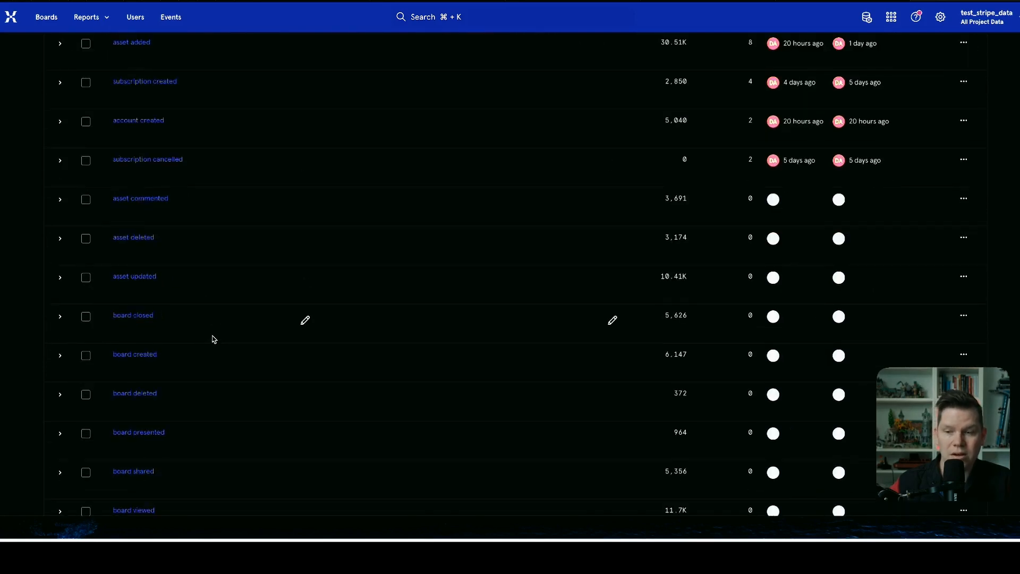
scroll(215, 339, "down", 1)
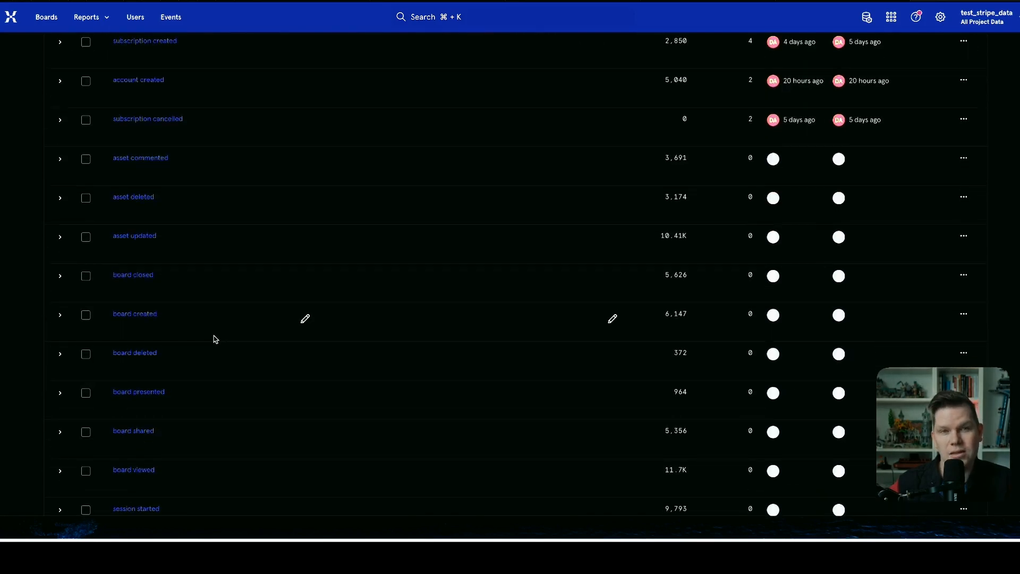
scroll(230, 319, "up", 2)
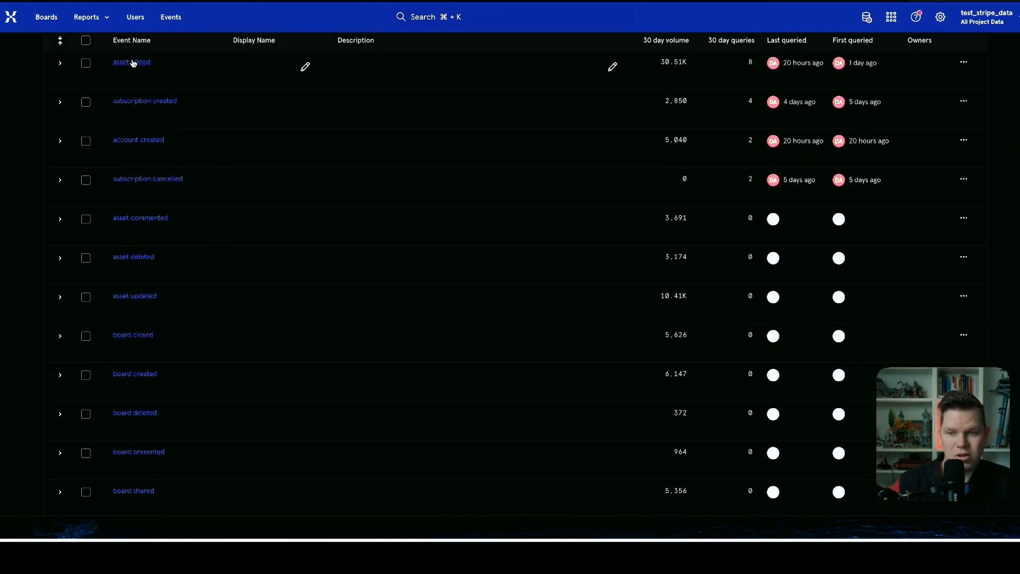
scroll(167, 303, "down", 1)
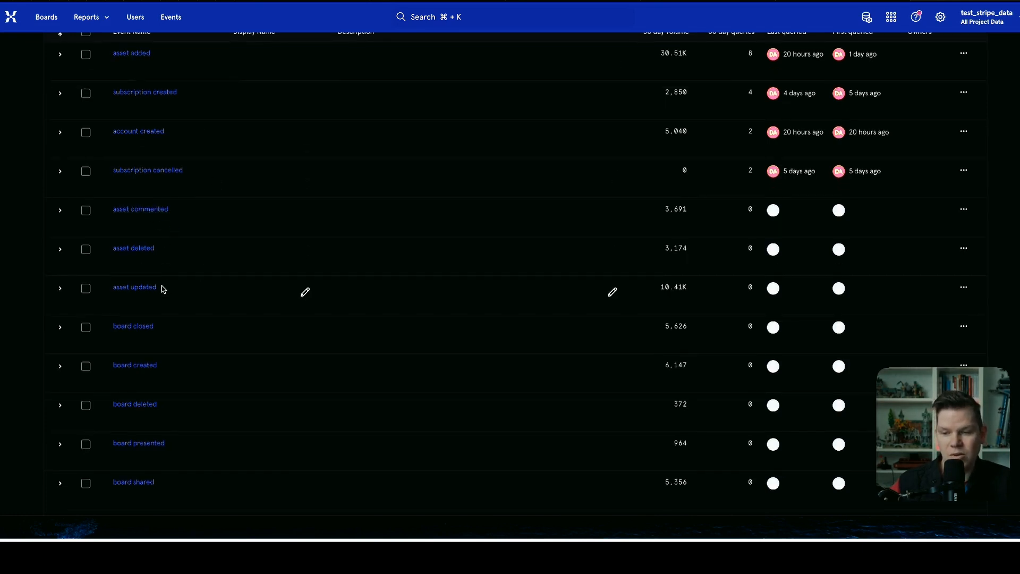
scroll(160, 289, "down", 4)
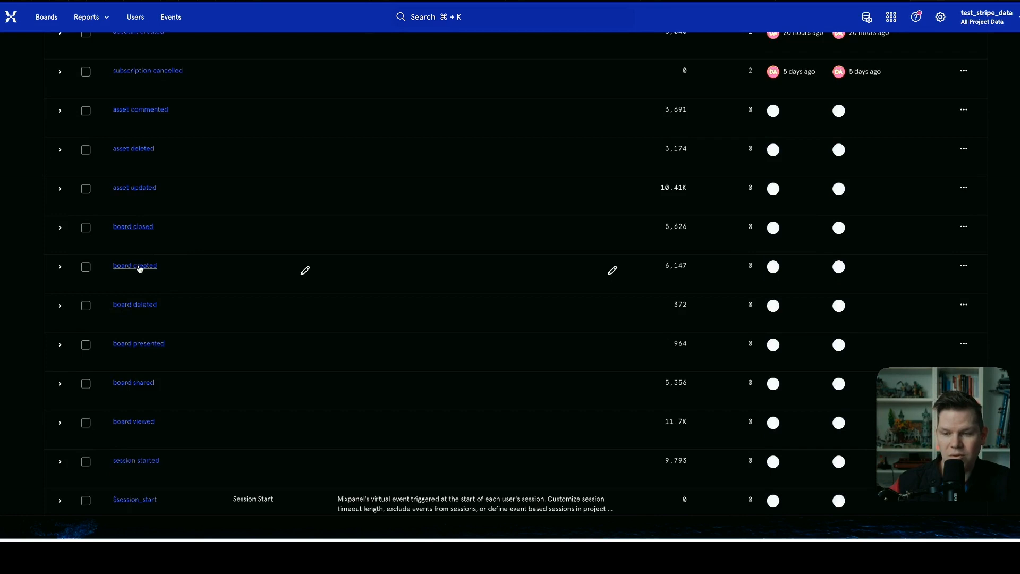
scroll(170, 329, "down", 3)
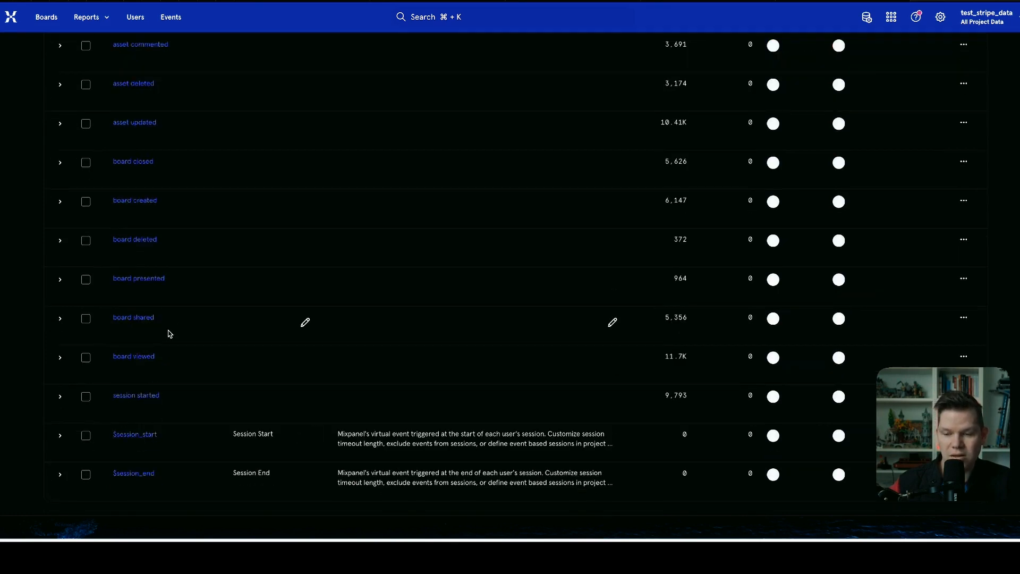
scroll(169, 324, "up", 5)
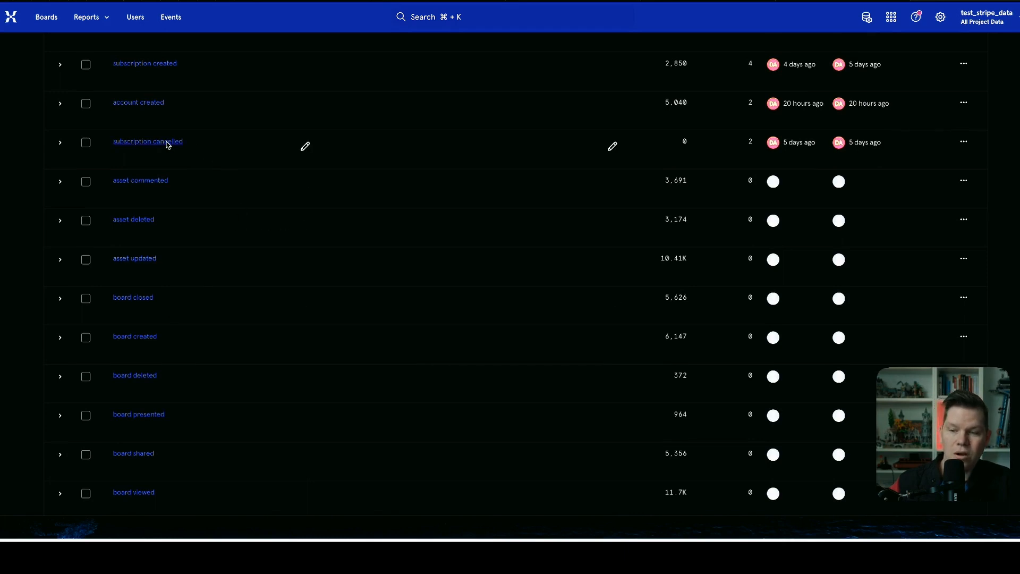
scroll(168, 146, "up", 3)
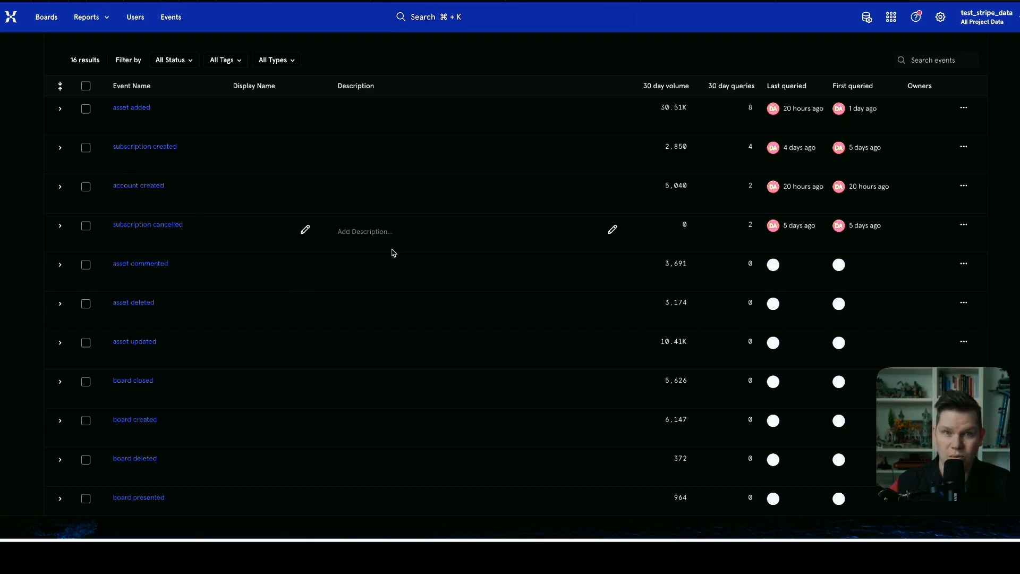
scroll(485, 239, "up", 1)
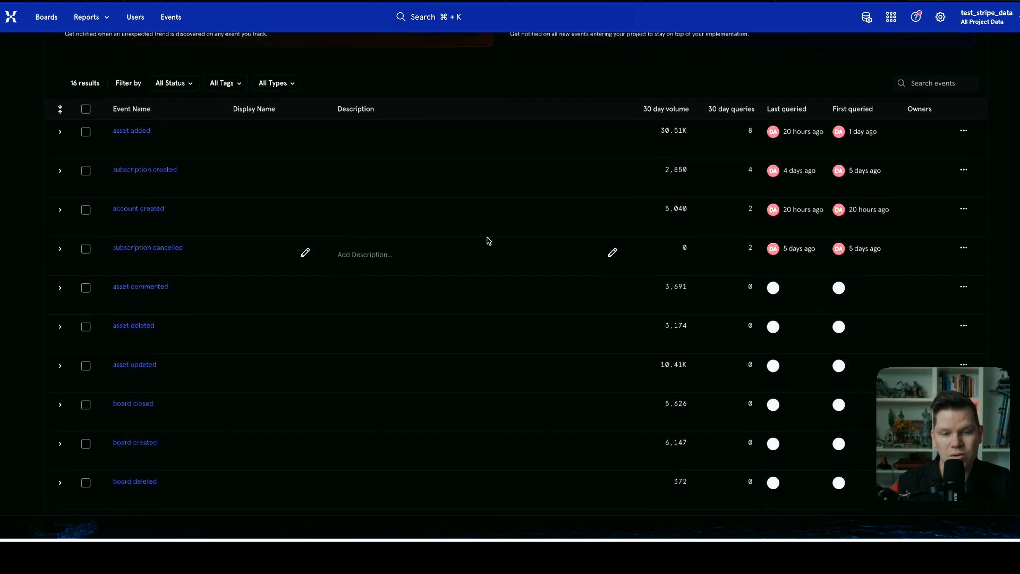
Open the Warehouse Sources page in the project settings to review the connected data warehouse.
left_click(940, 17)
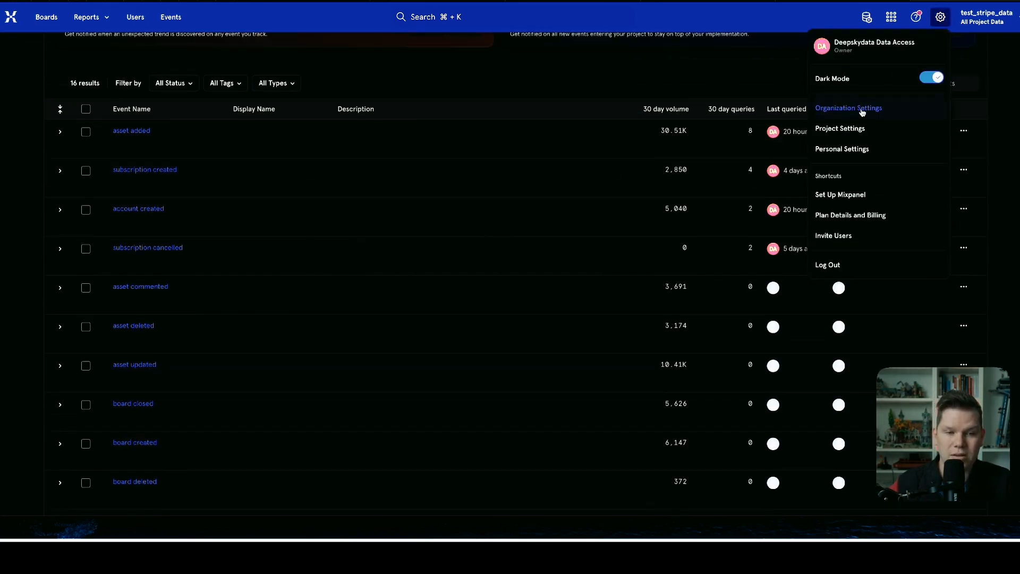
left_click(637, 187)
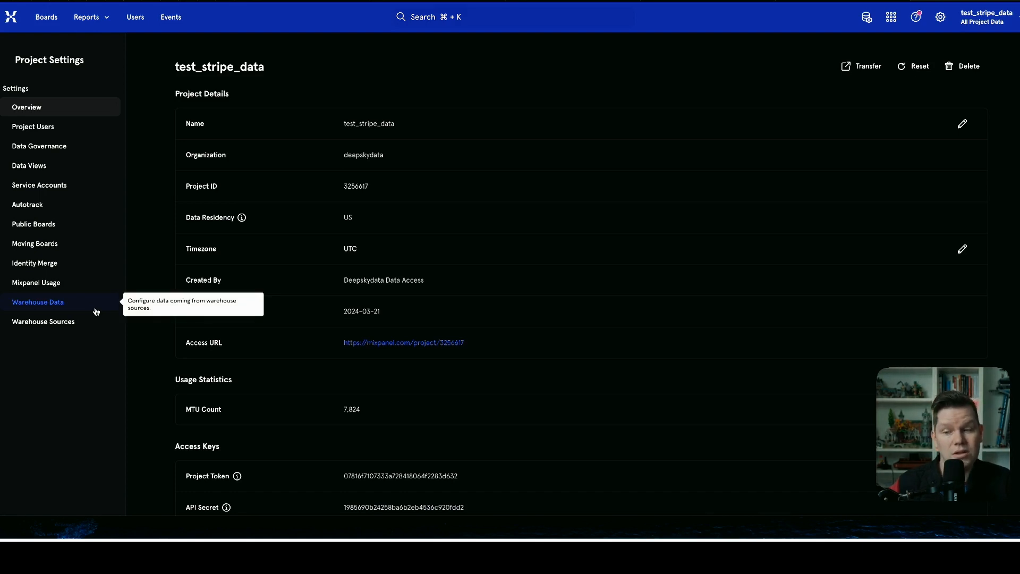
left_click(66, 323)
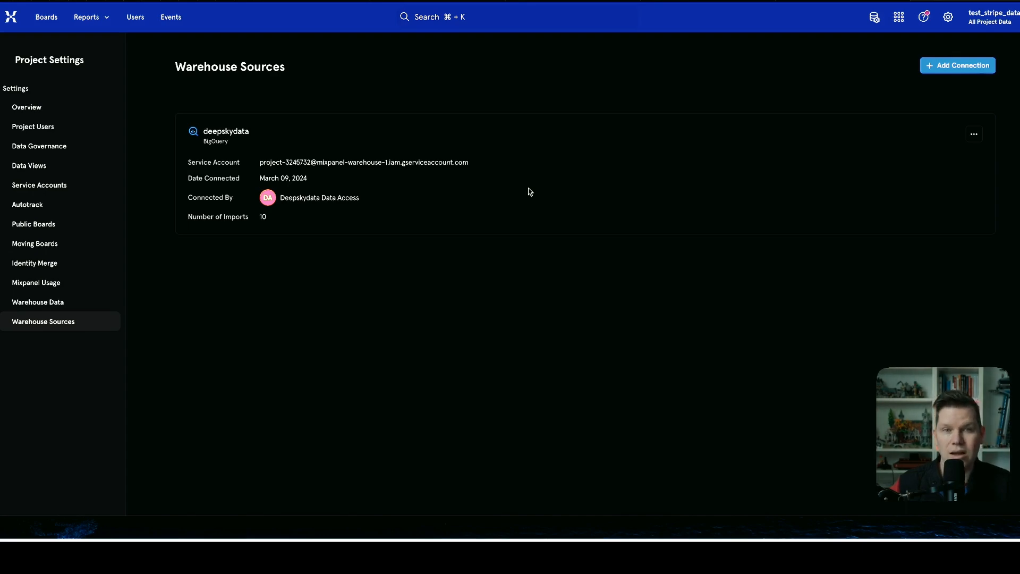
Check the subscription_created table preview in BigQuery, and open the Warehouse Data page of the Mixpanel project settings.
left_click(586, 2)
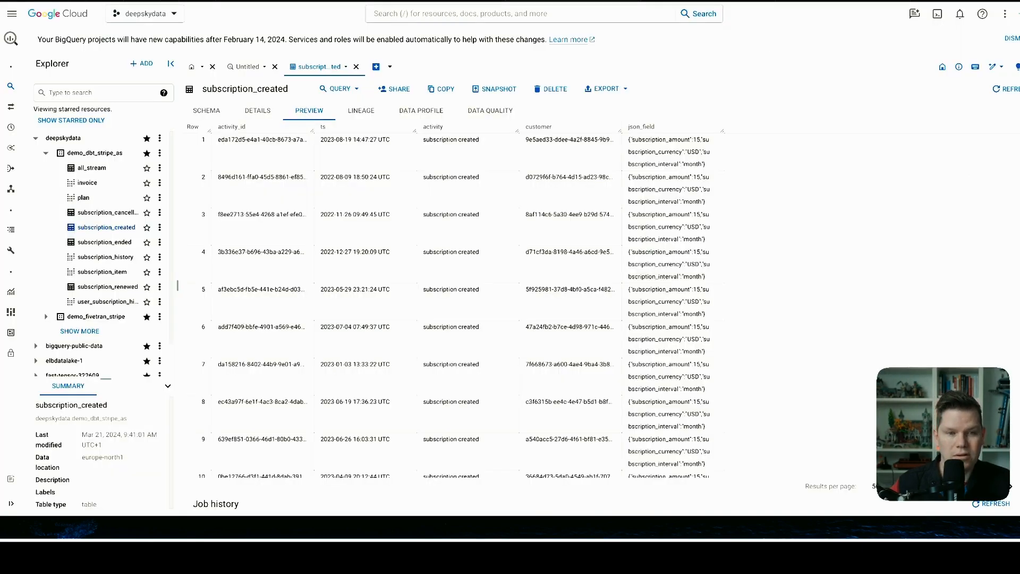
left_click(937, 13)
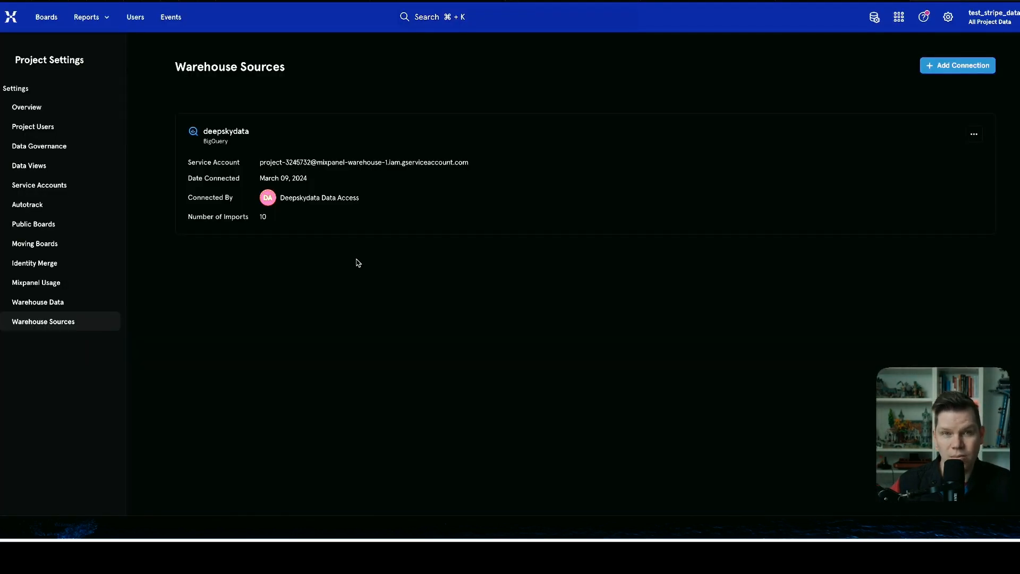
left_click(51, 303)
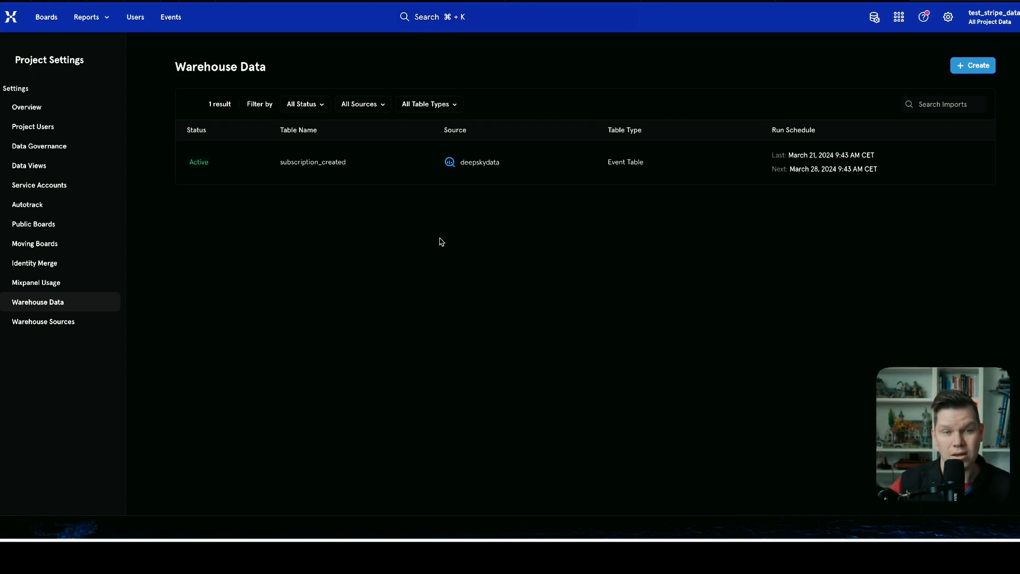
Start a new warehouse event table using the deepskydata source and the demo_dbt_stripe_as dataset.
left_click(966, 65)
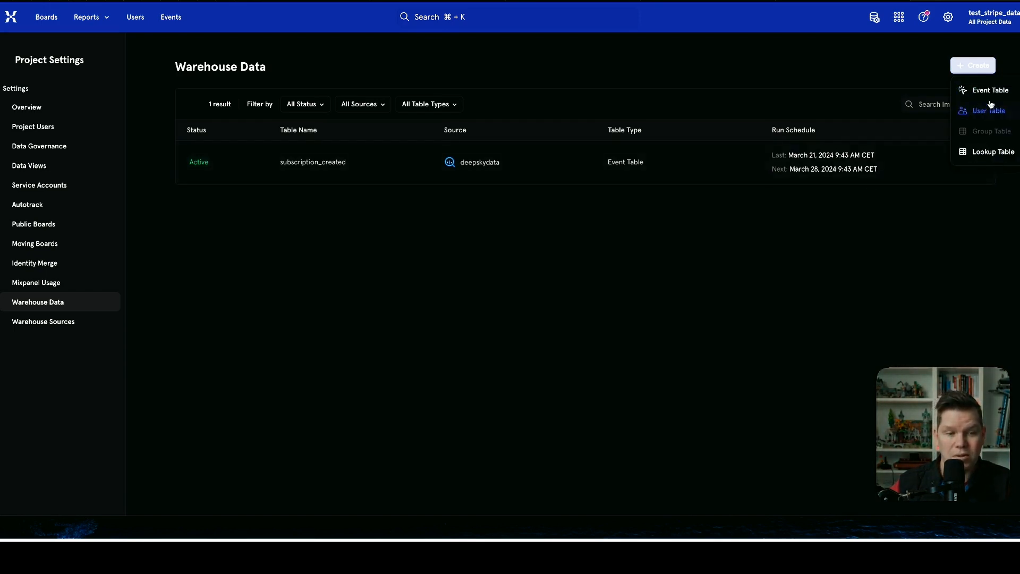
left_click(991, 90)
left_click(184, 98)
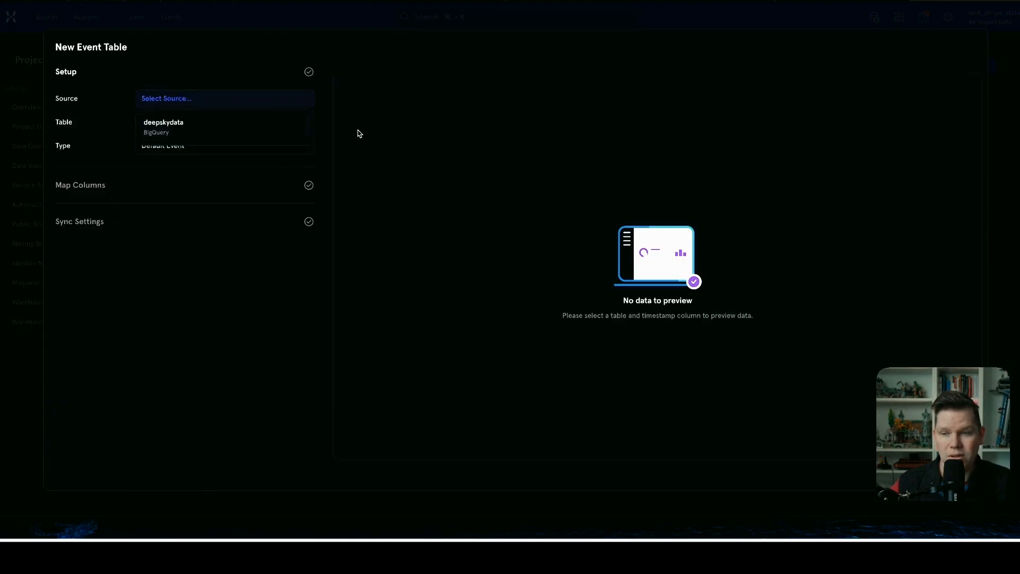
left_click(179, 127)
left_click(192, 127)
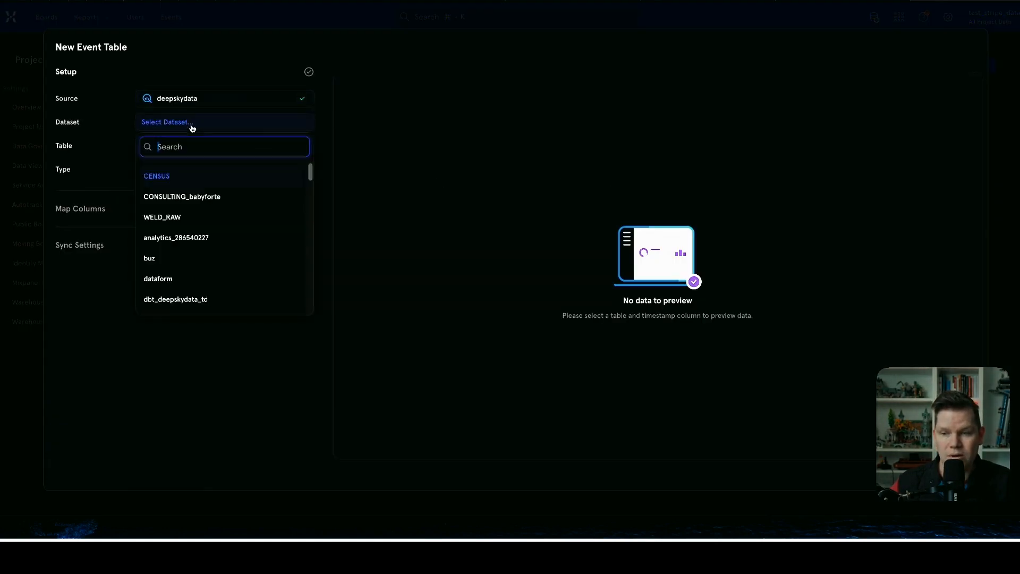
type("de")
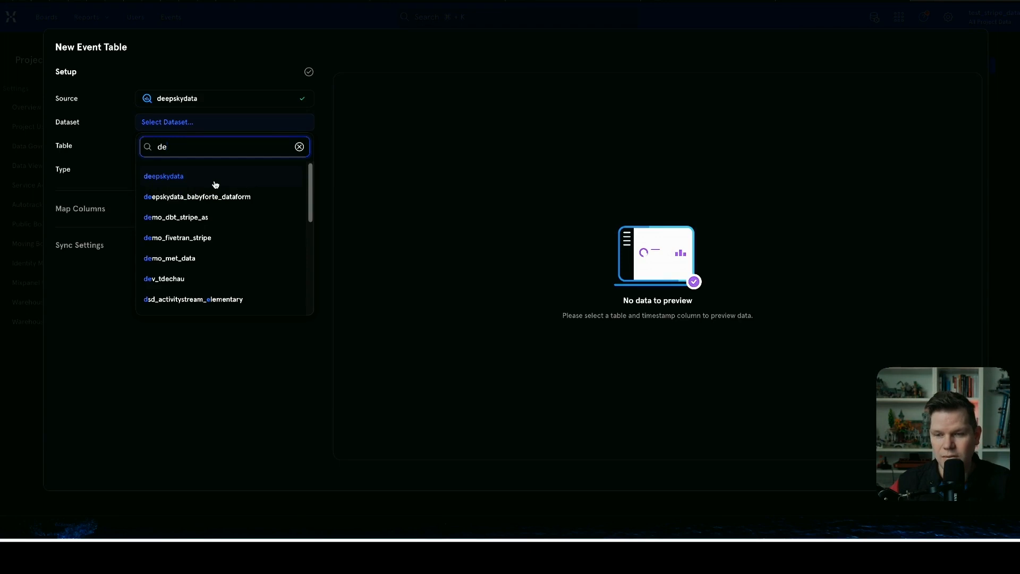
left_click(205, 216)
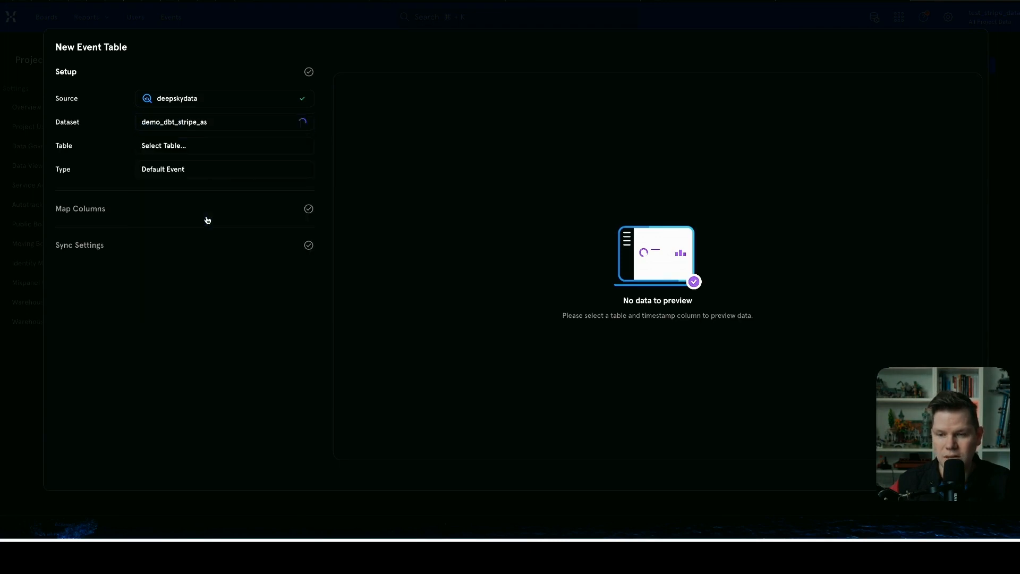
Choose the subscription_cancelled table for the import and check the type options, keeping Default Event.
left_click(199, 151)
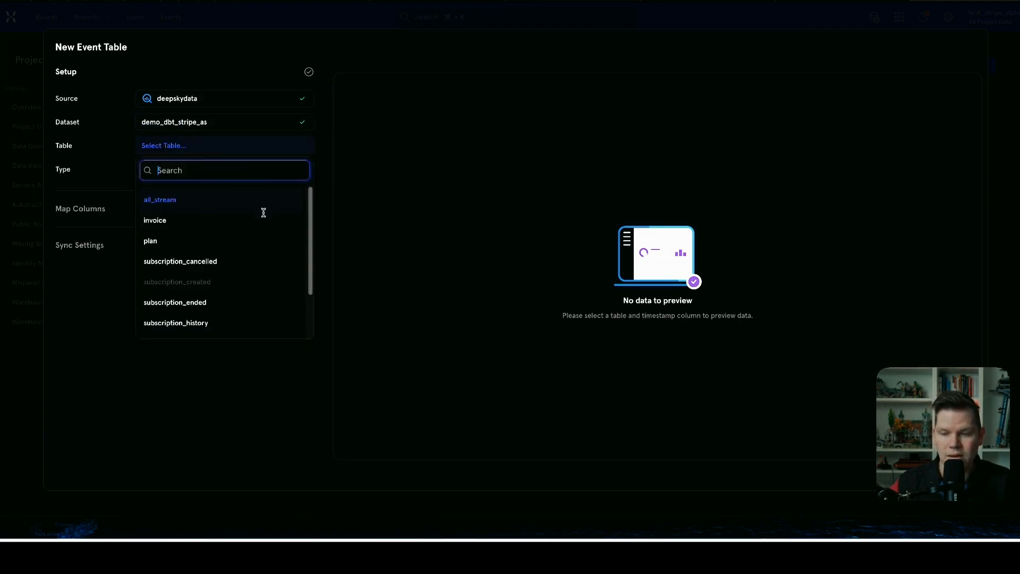
scroll(263, 217, "down", 2)
scroll(222, 229, "up", 2)
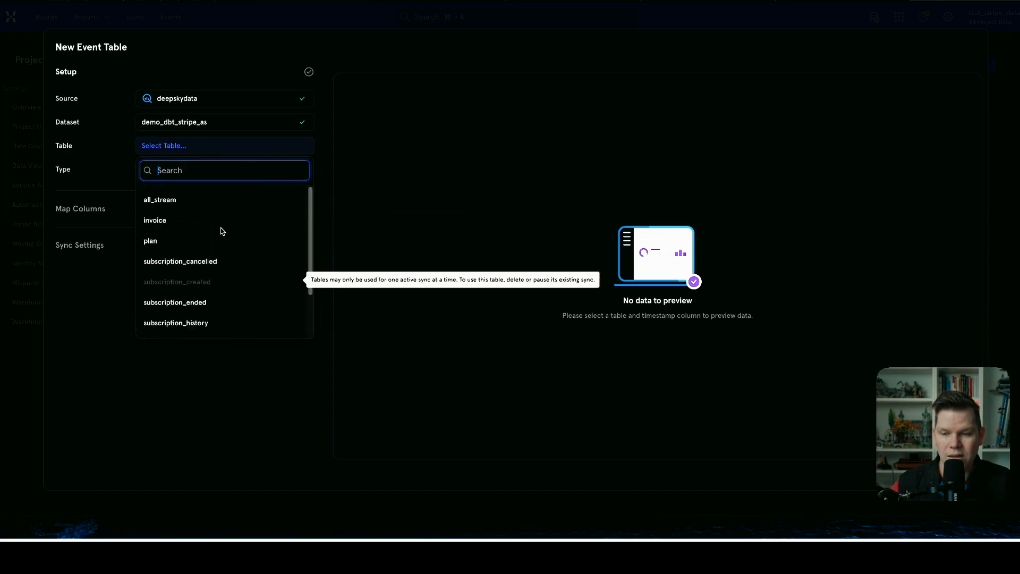
left_click(212, 260)
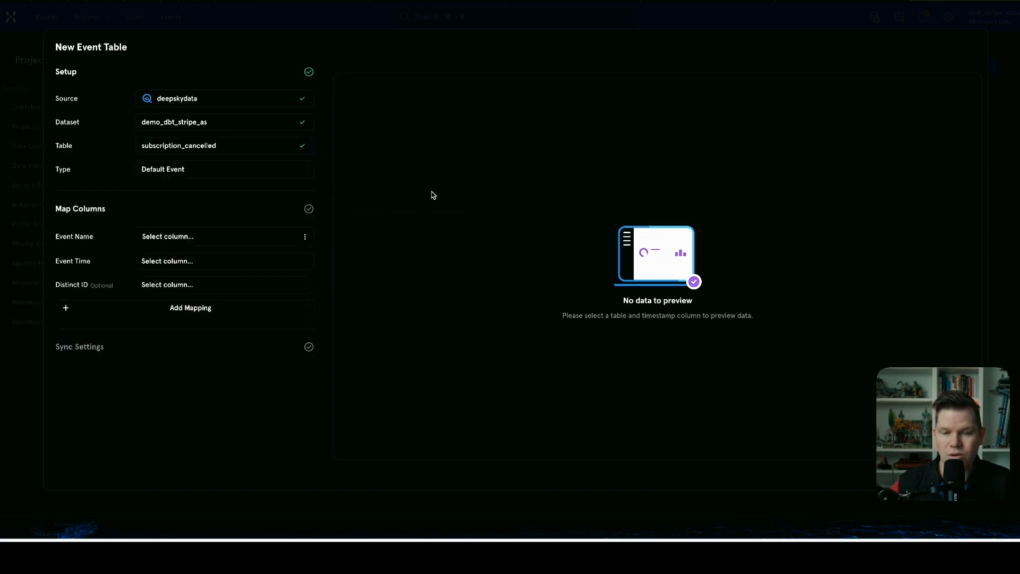
left_click(169, 239)
left_click(208, 214)
left_click(207, 170)
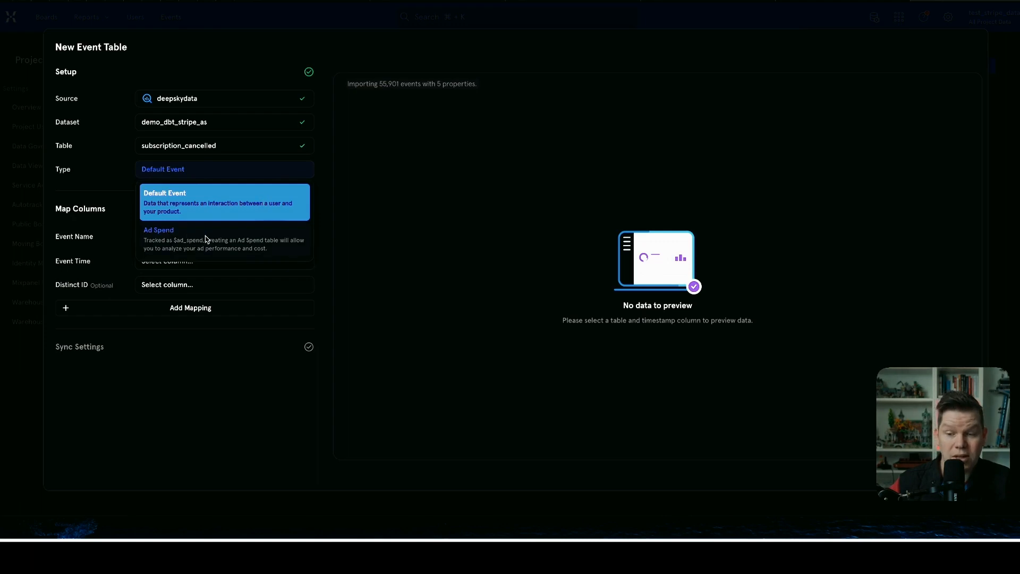
left_click(114, 186)
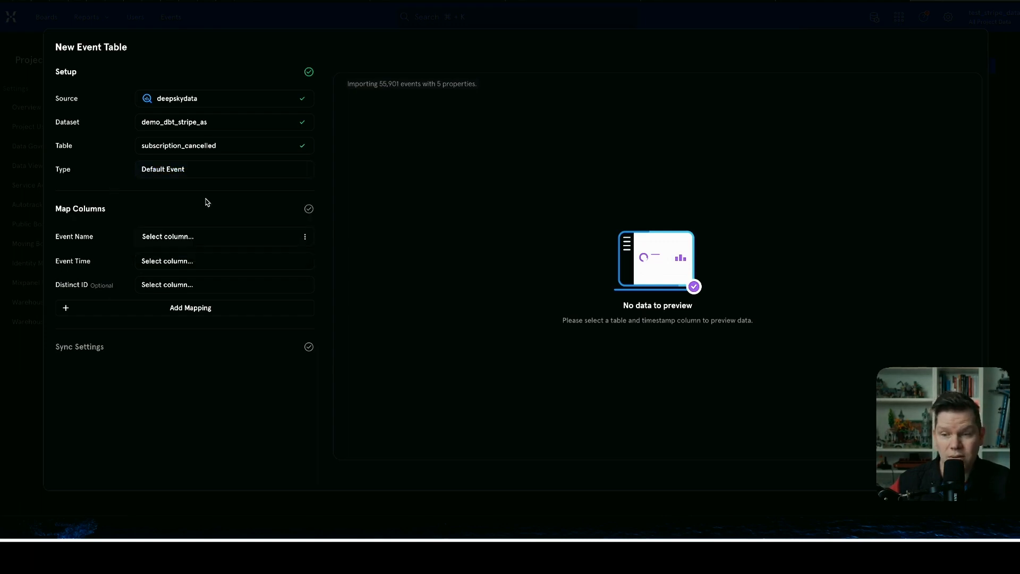
Map Event Name to the activity column, Event Time to ts and Distinct ID to customer.
left_click(203, 244)
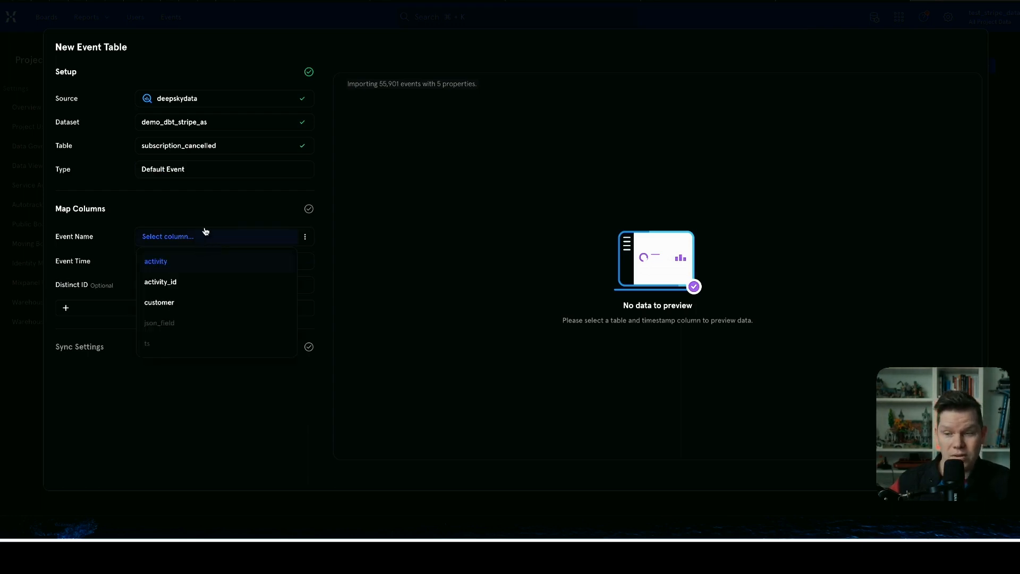
left_click(232, 269)
left_click(209, 264)
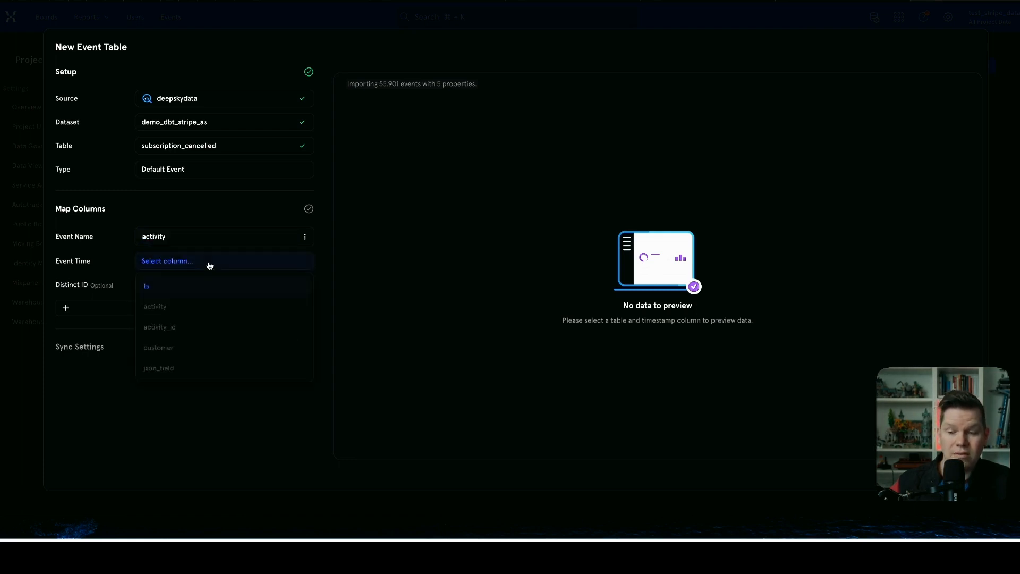
left_click(197, 292)
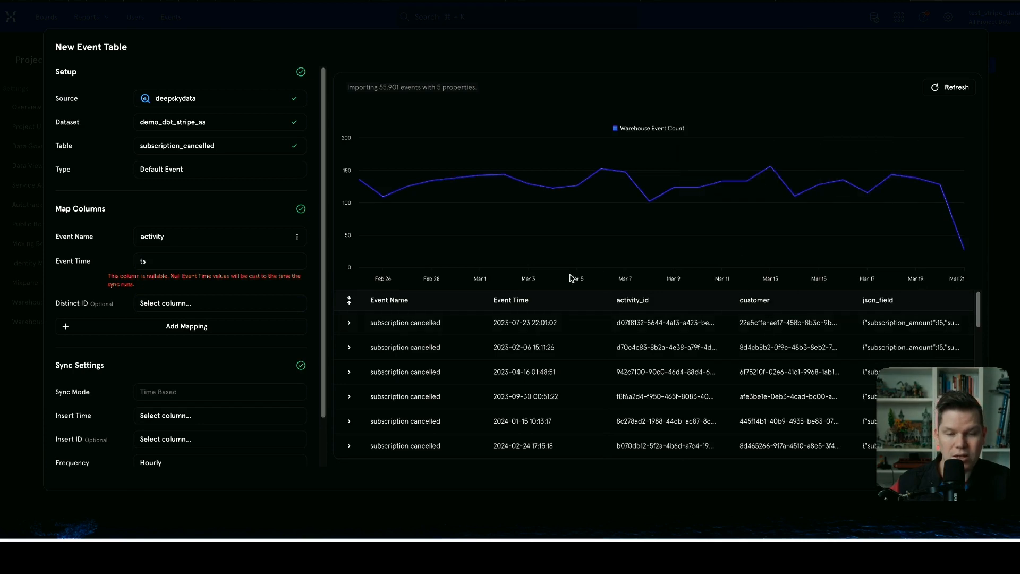
left_click(223, 308)
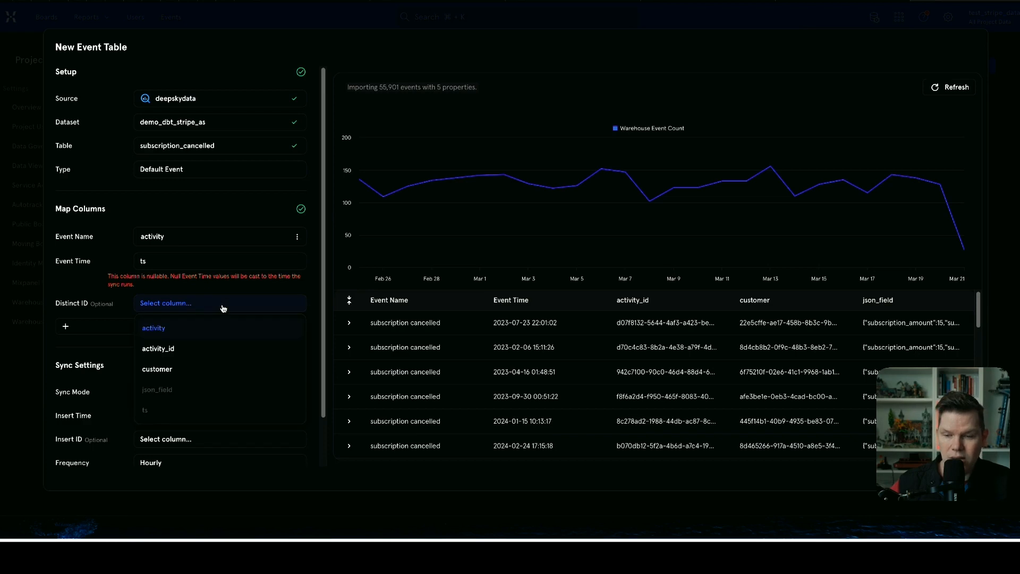
left_click(227, 376)
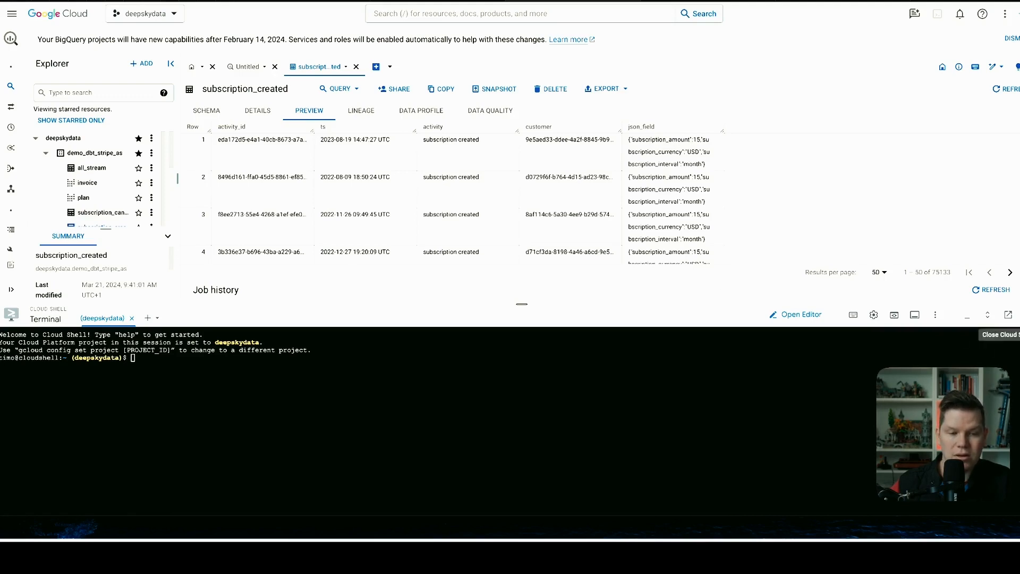
Close the Cloud Shell in BigQuery, and add a JSON Properties mapping to json_field in the new Mixpanel event table.
left_click(1016, 316)
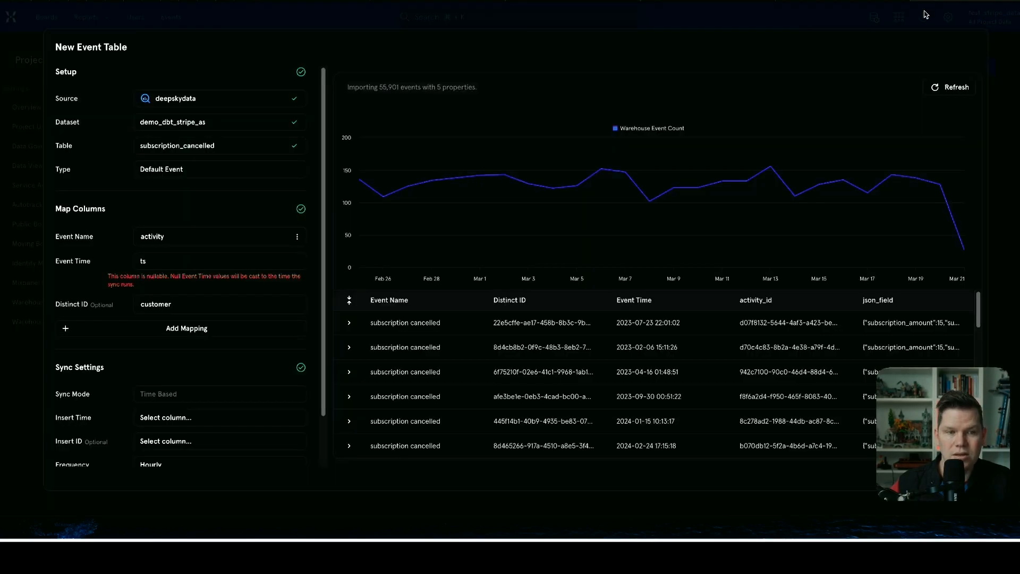
left_click(186, 328)
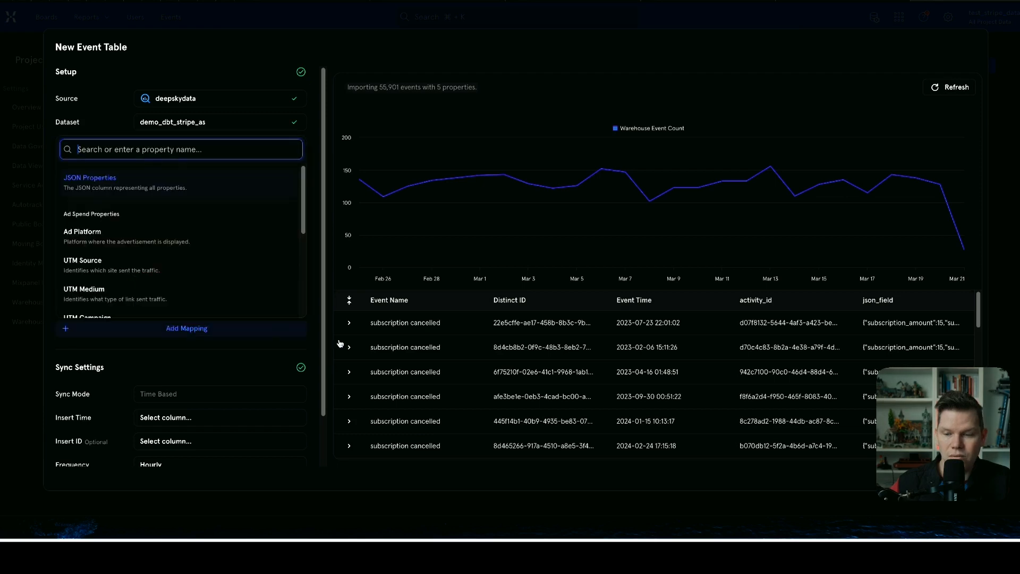
left_click(114, 193)
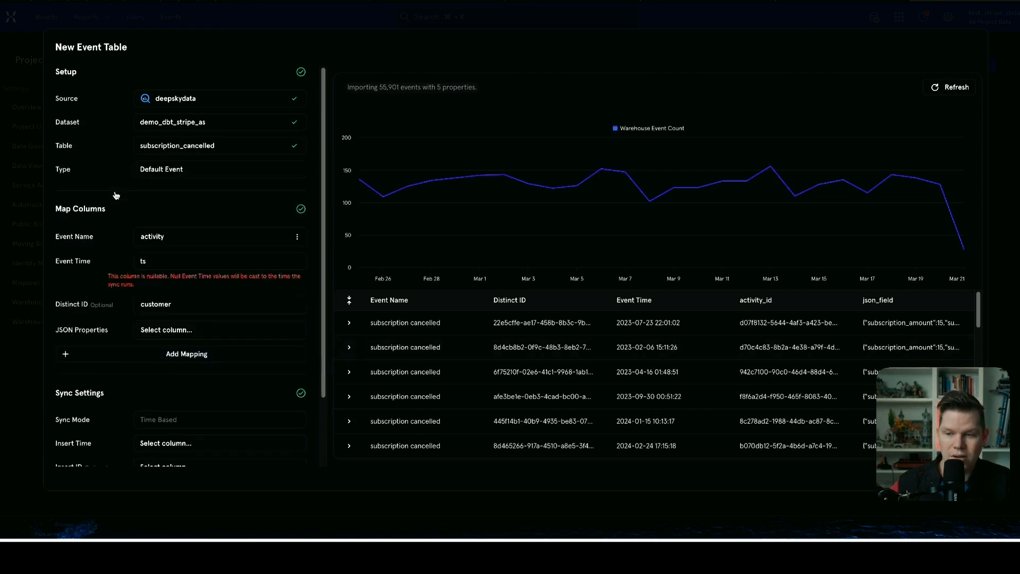
left_click(220, 331)
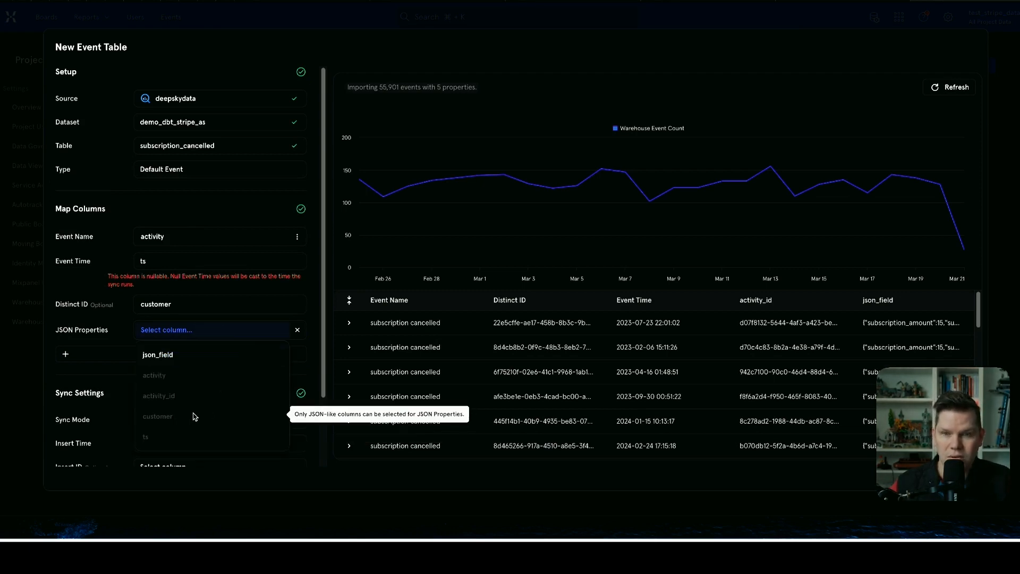
left_click(168, 355)
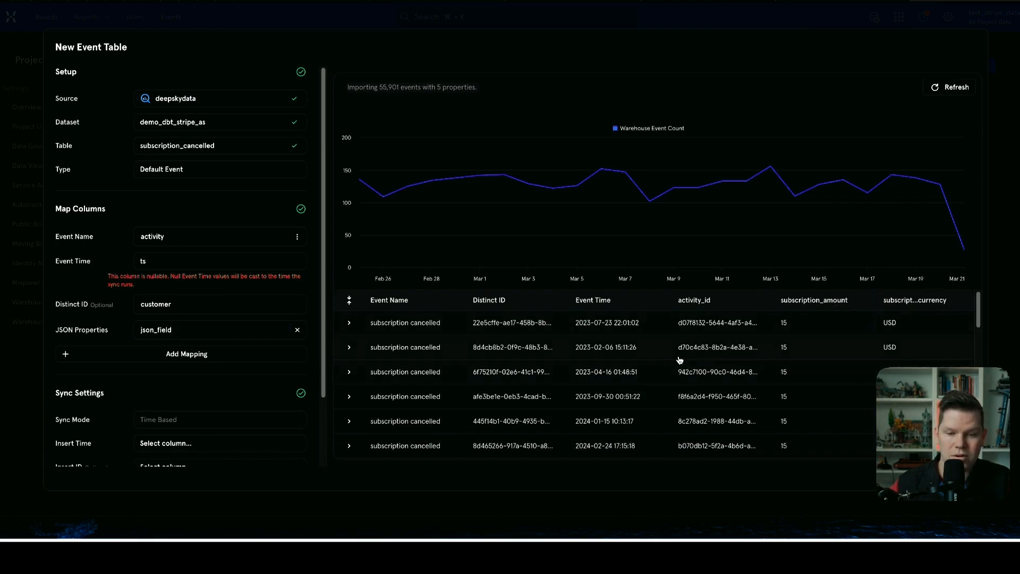
Set Insert Time to ts, Insert ID to activity_id and the sync frequency to Daily, and create the subscription_cancelled import.
scroll(160, 372, "down", 3)
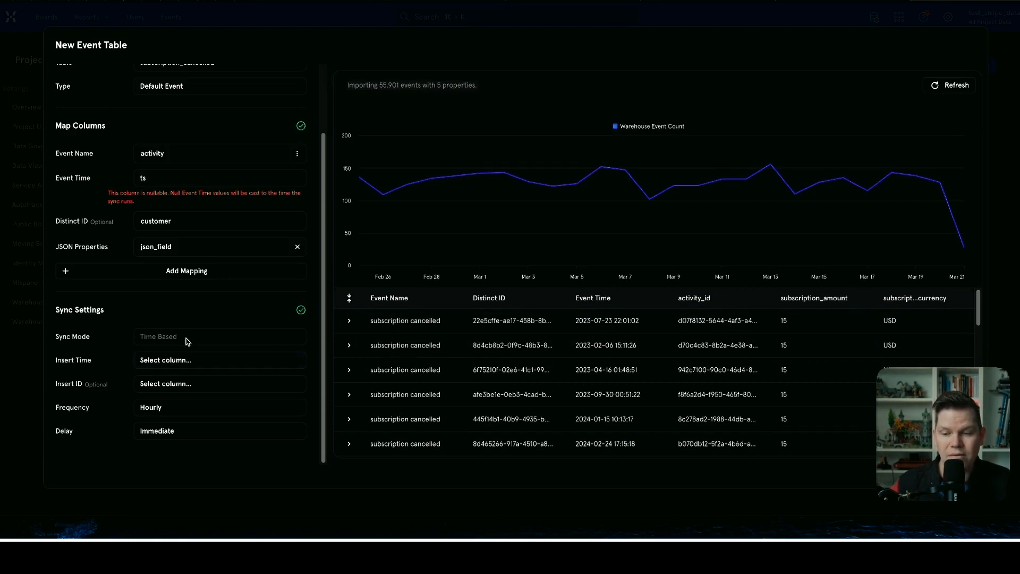
left_click(166, 360)
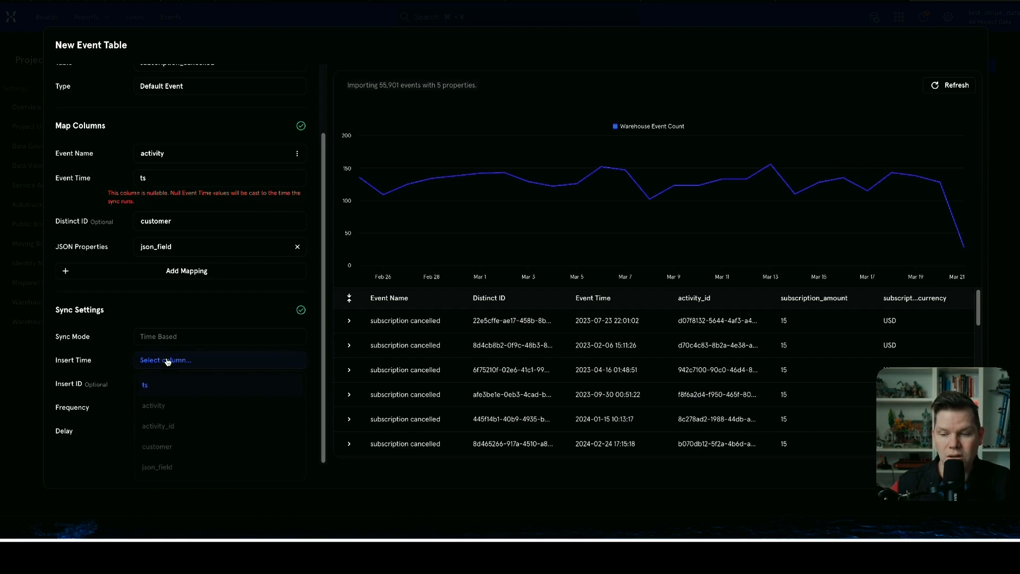
left_click(208, 385)
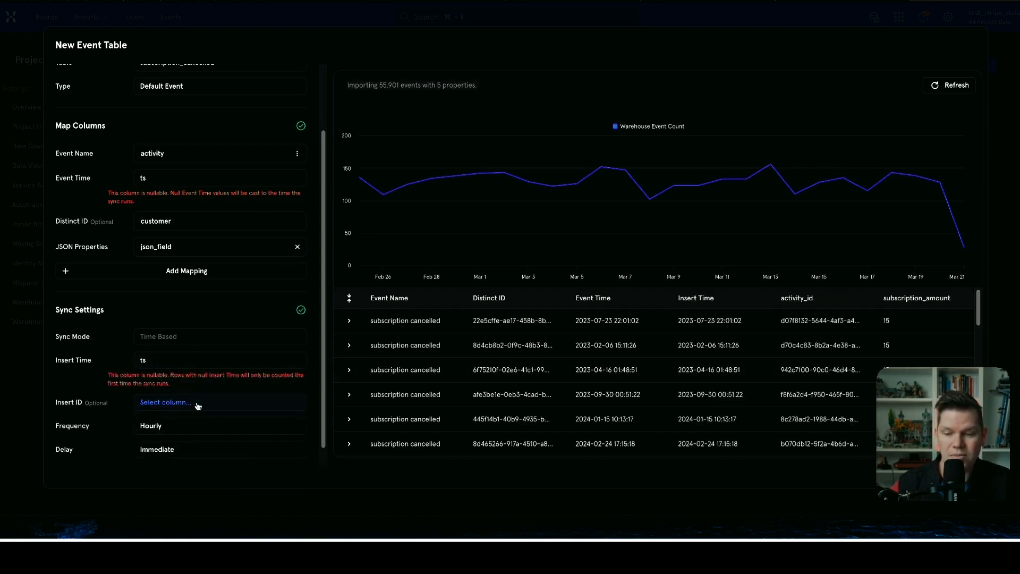
left_click(197, 402)
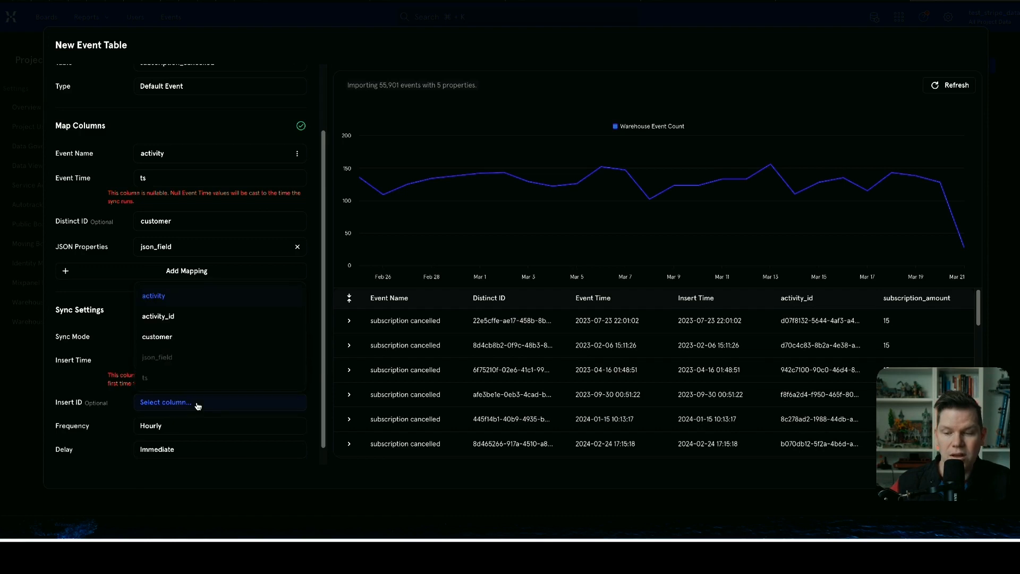
left_click(186, 323)
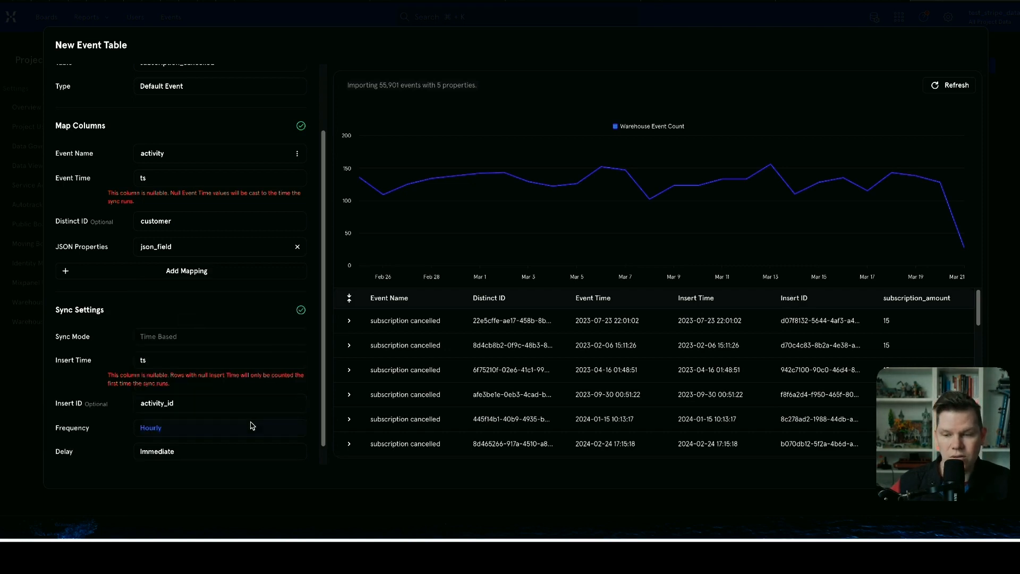
left_click(169, 435)
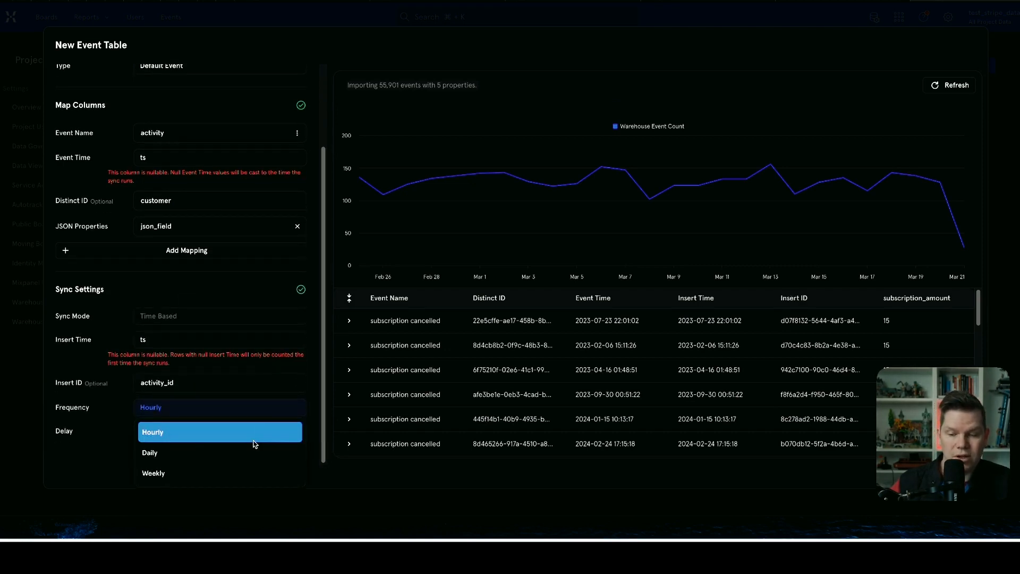
left_click(189, 462)
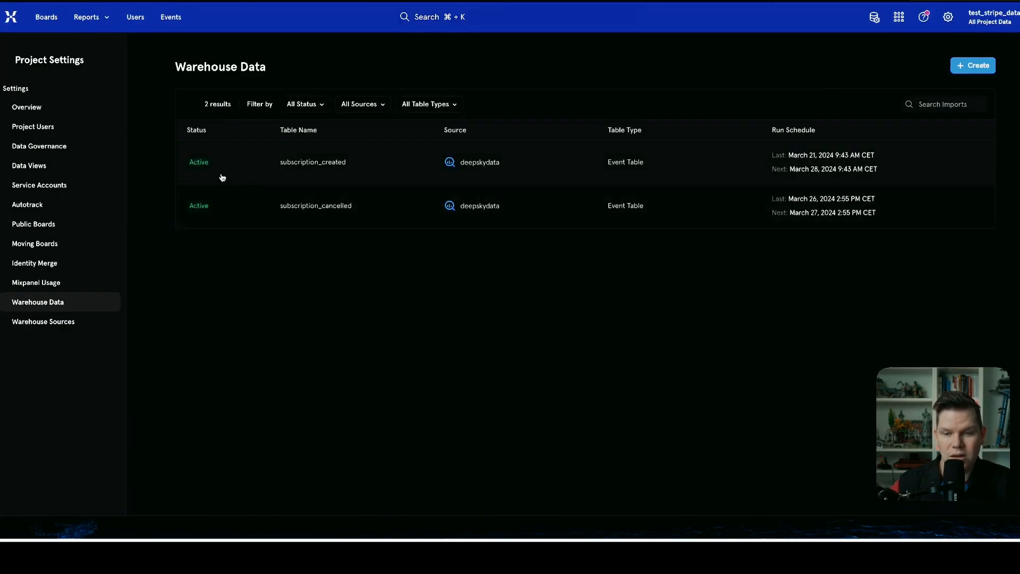
Review the sync history and run details of the subscription_cancelled import.
left_click(207, 210)
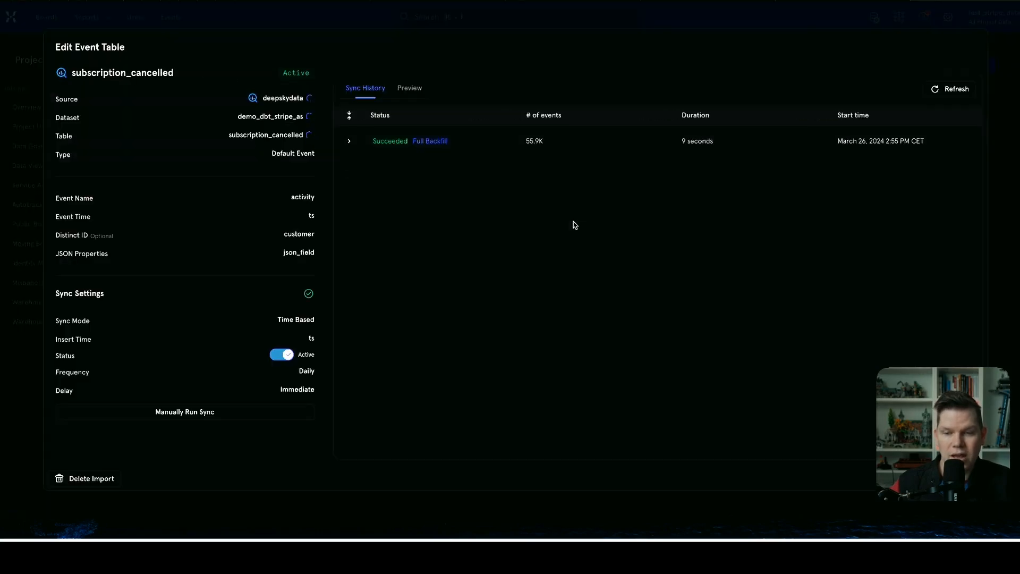
left_click(349, 140)
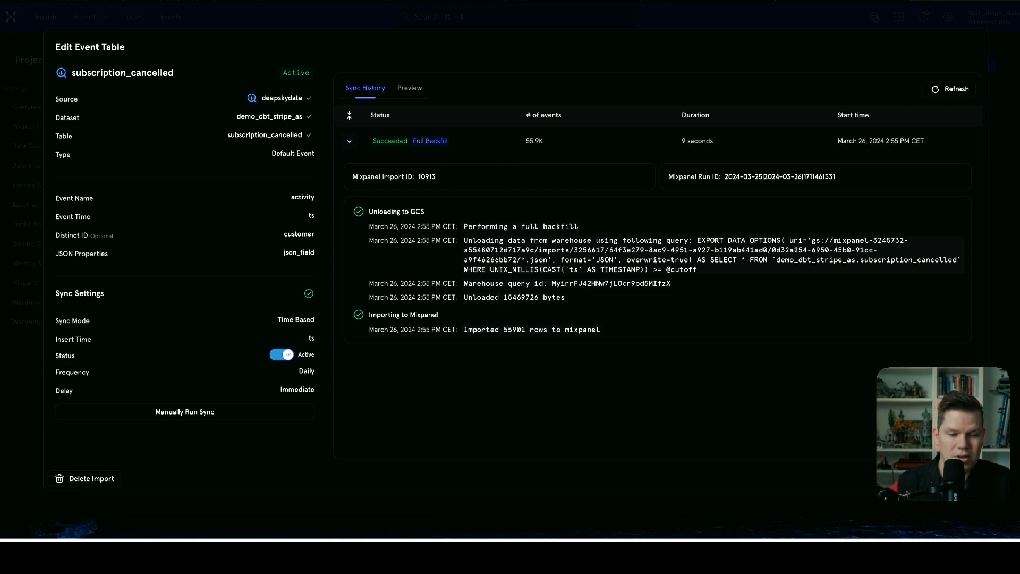
key("Escape")
Start another event table from the deepskydata source with the demo_dbt_stripe_as dataset and the subscription_renewed table.
left_click(987, 72)
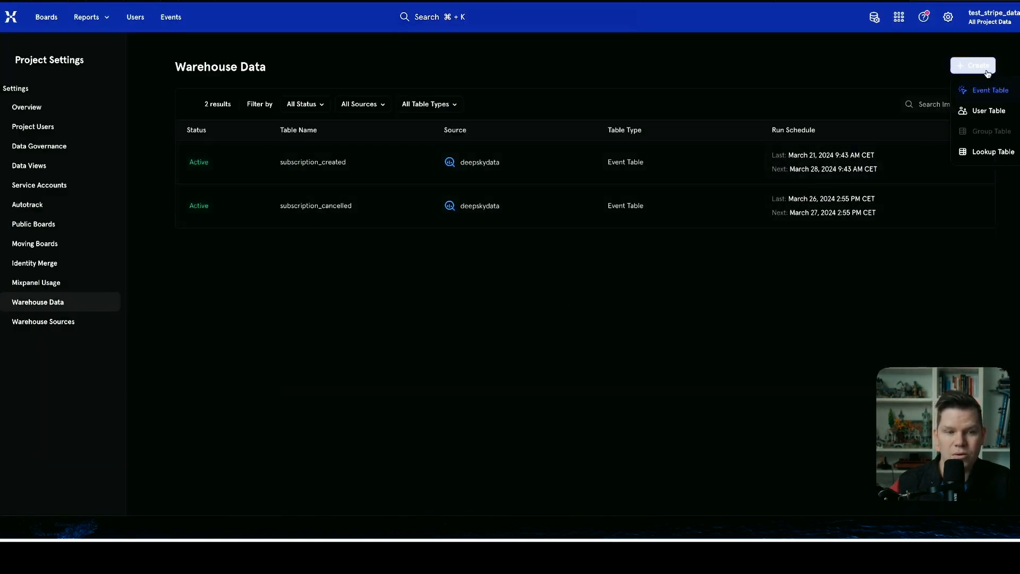
left_click(1006, 90)
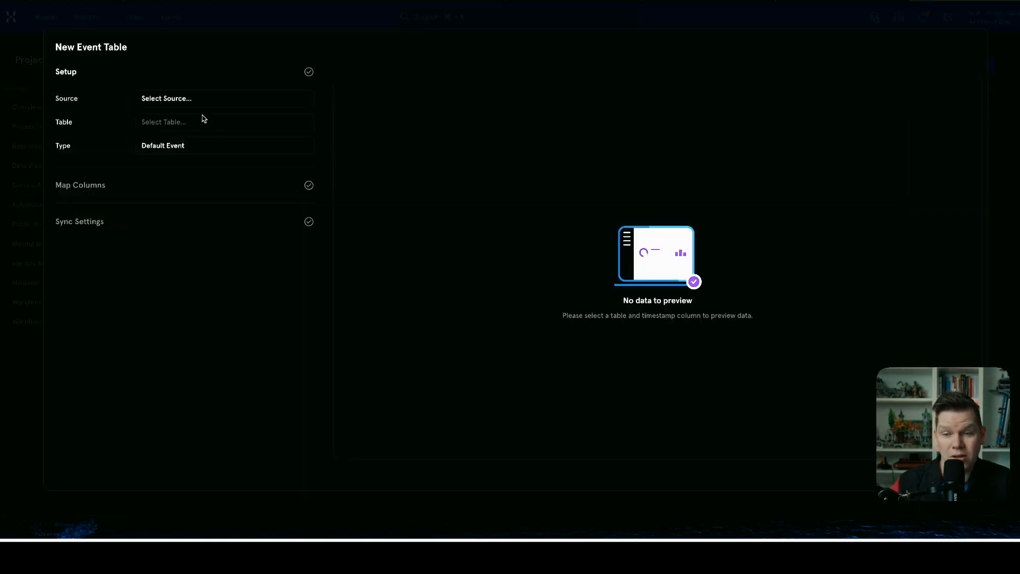
left_click(188, 124)
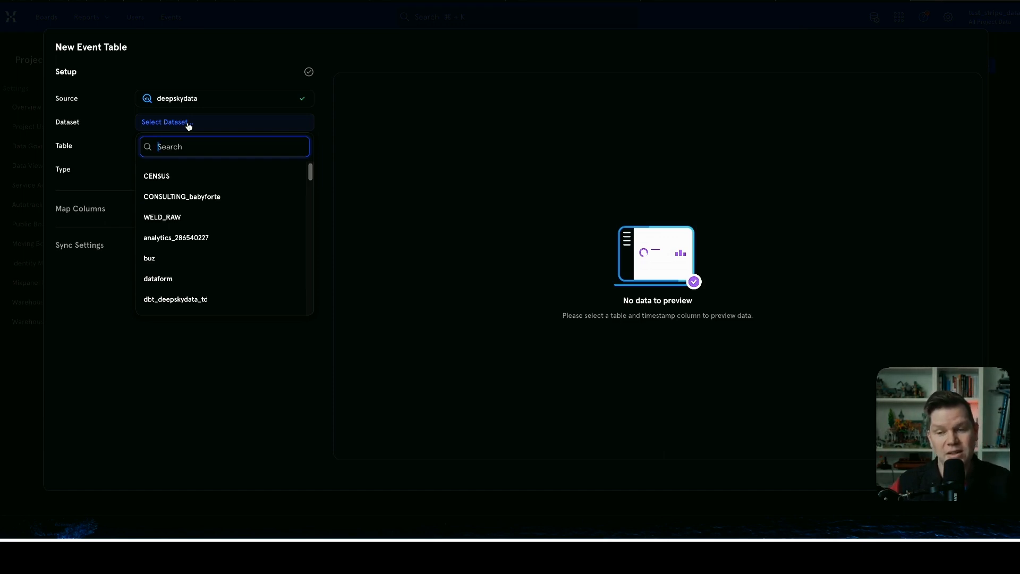
type("demo_dbt_stripe_as")
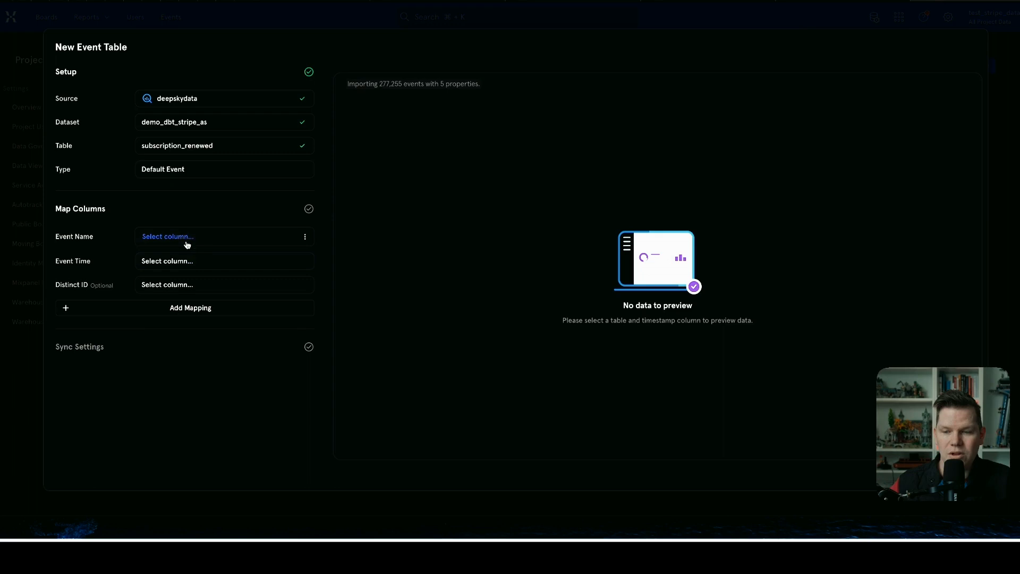
Map Event Name to activity, Event Time to ts and Distinct ID to customer for the subscription_renewed table.
left_click(185, 240)
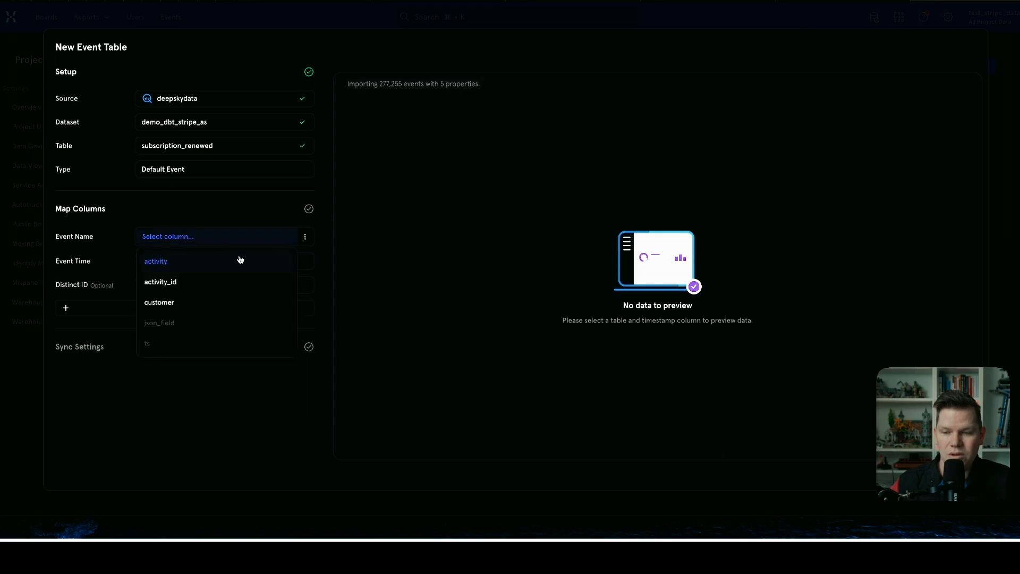
left_click(187, 261)
left_click(178, 266)
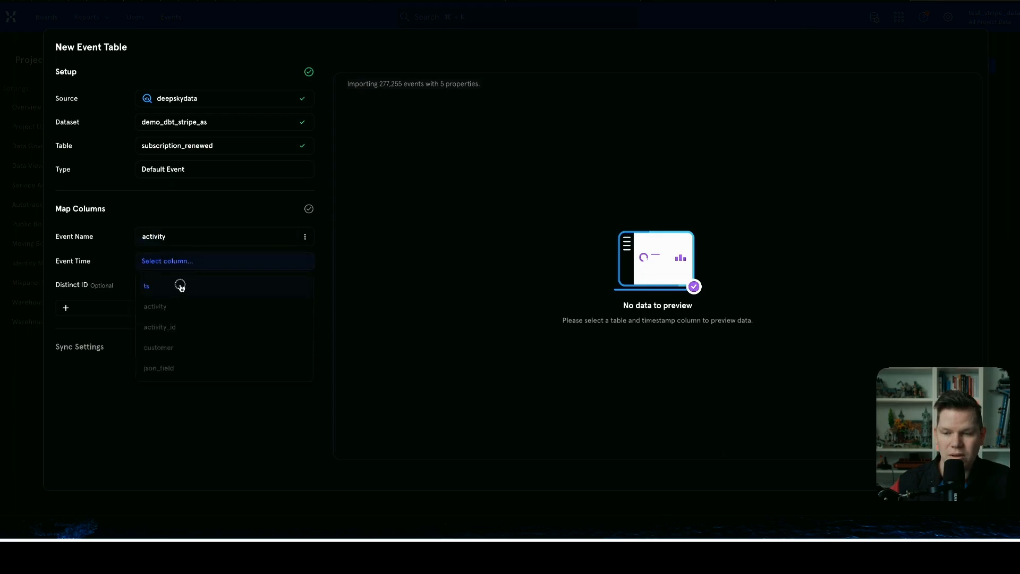
left_click(178, 284)
left_click(187, 303)
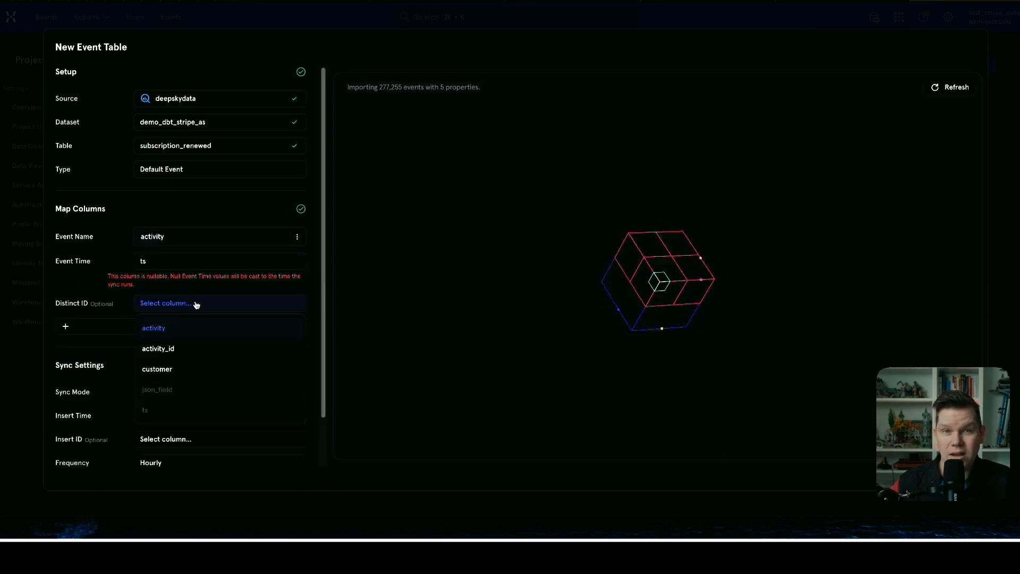
left_click(178, 367)
Add a JSON Properties mapping to json_field in the subscription_renewed event table.
left_click(205, 328)
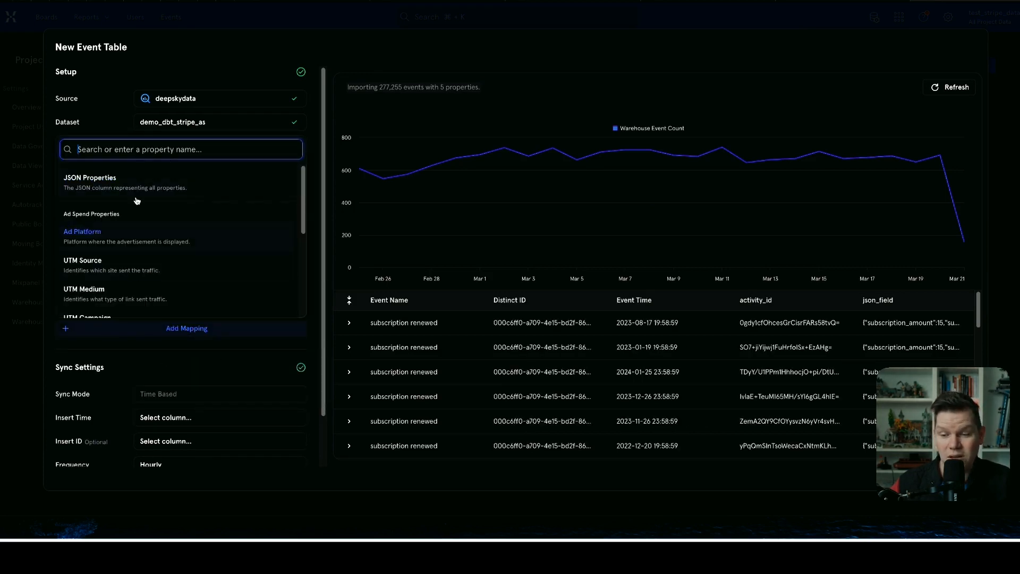
left_click(132, 185)
left_click(187, 331)
left_click(180, 353)
Set Insert Time to ts, Insert ID to activity_id and the frequency to Daily, and create the subscription_renewed import.
scroll(168, 336, "down", 2)
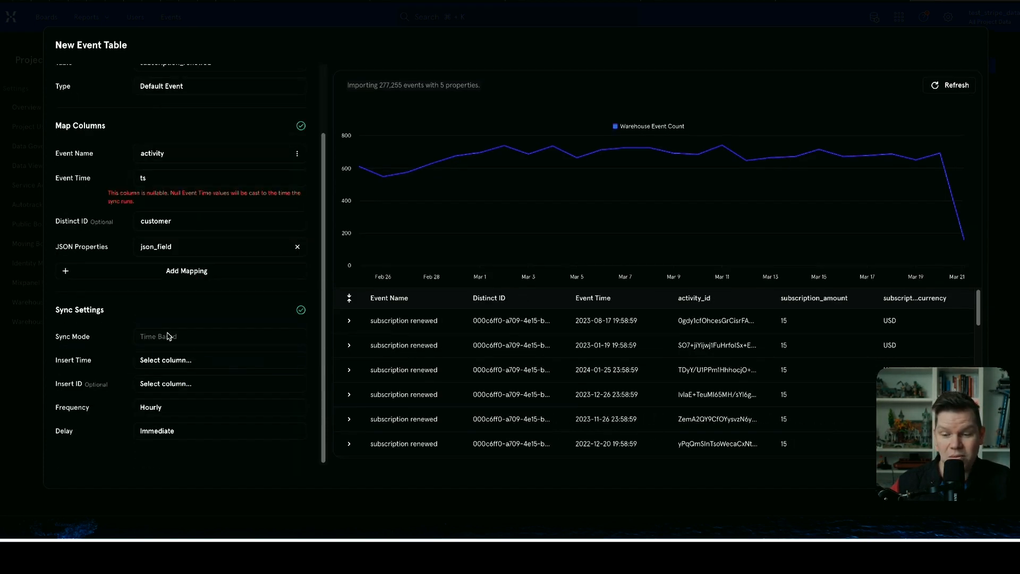
left_click(166, 360)
left_click(178, 387)
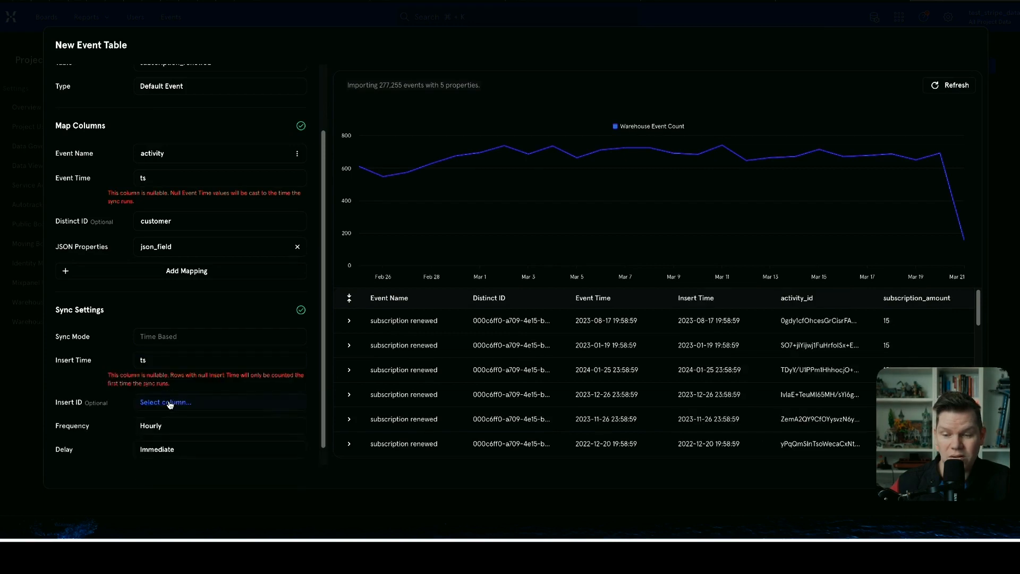
left_click(170, 403)
left_click(175, 317)
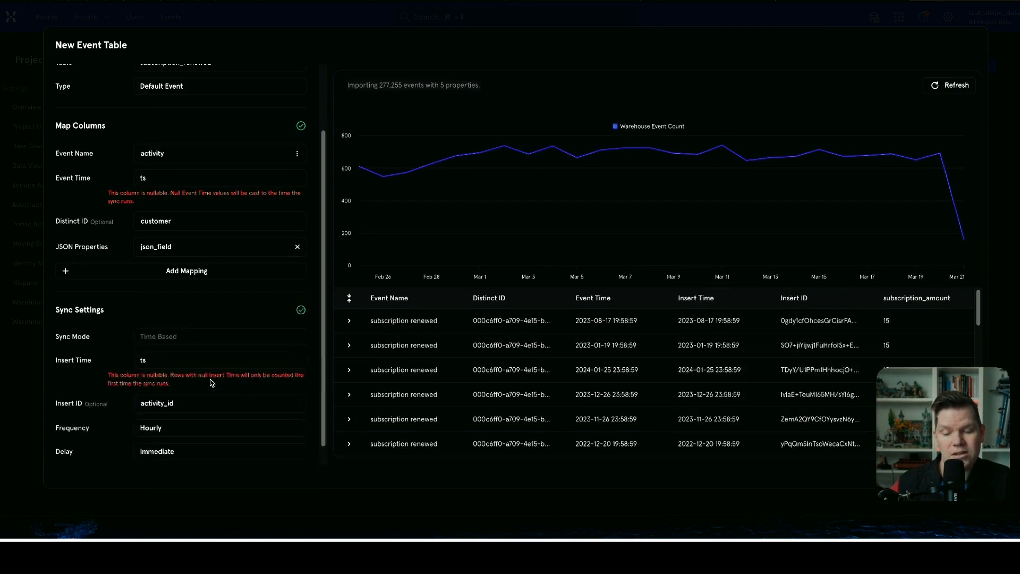
scroll(211, 382, "down", 1)
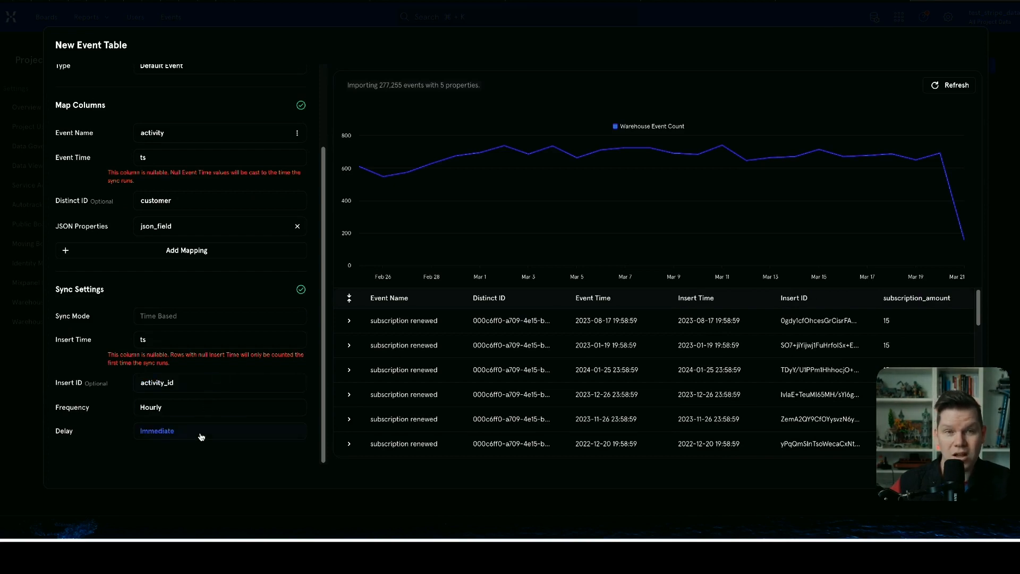
left_click(190, 408)
left_click(174, 452)
left_click(955, 476)
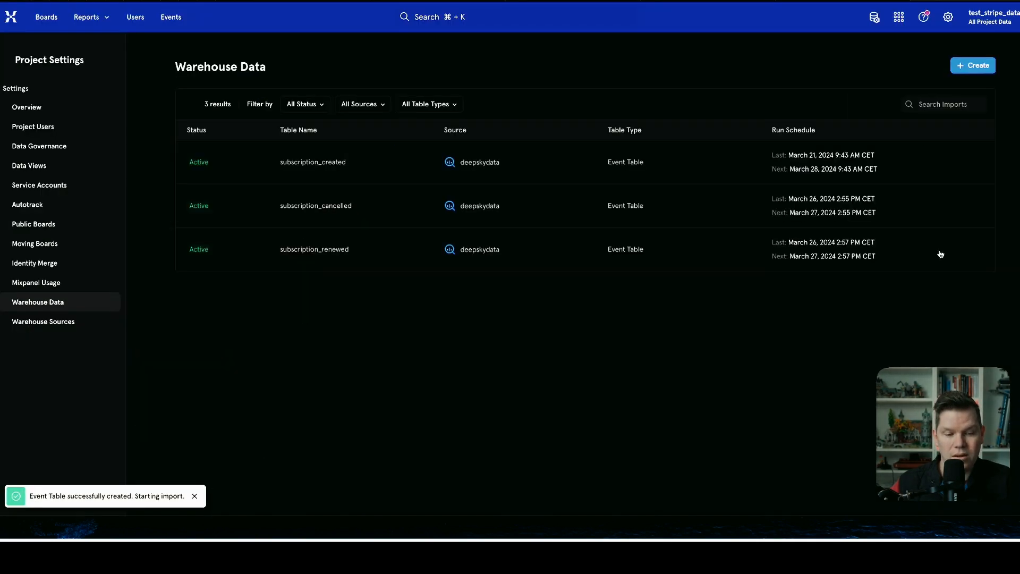
Start a deepskydata event table for subscription_ended in demo_dbt_stripe_as, mapping Event Name to activity, Event Time to ts and Distinct ID to customer.
left_click(971, 72)
left_click(993, 90)
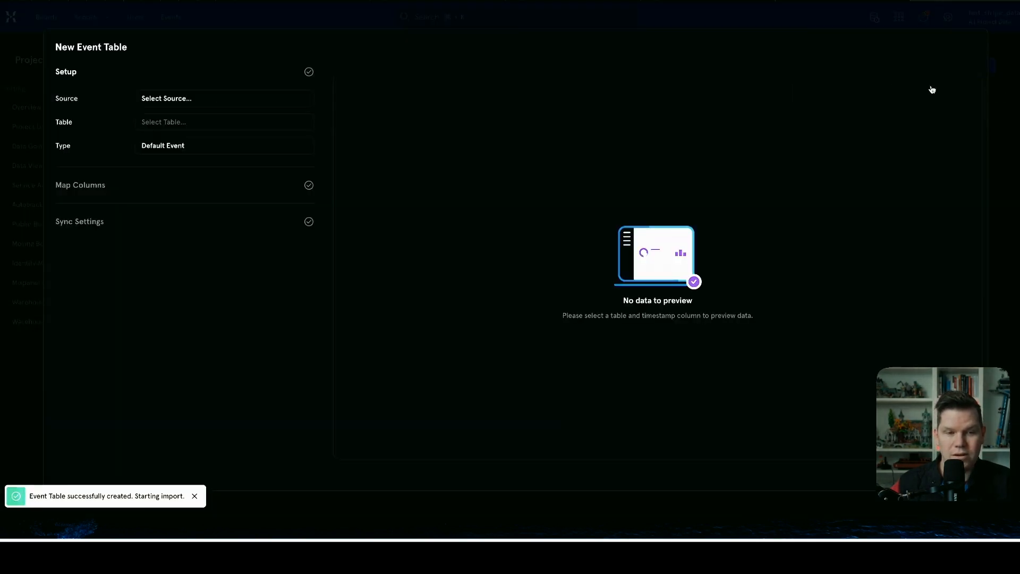
scroll(203, 308, "down", 1)
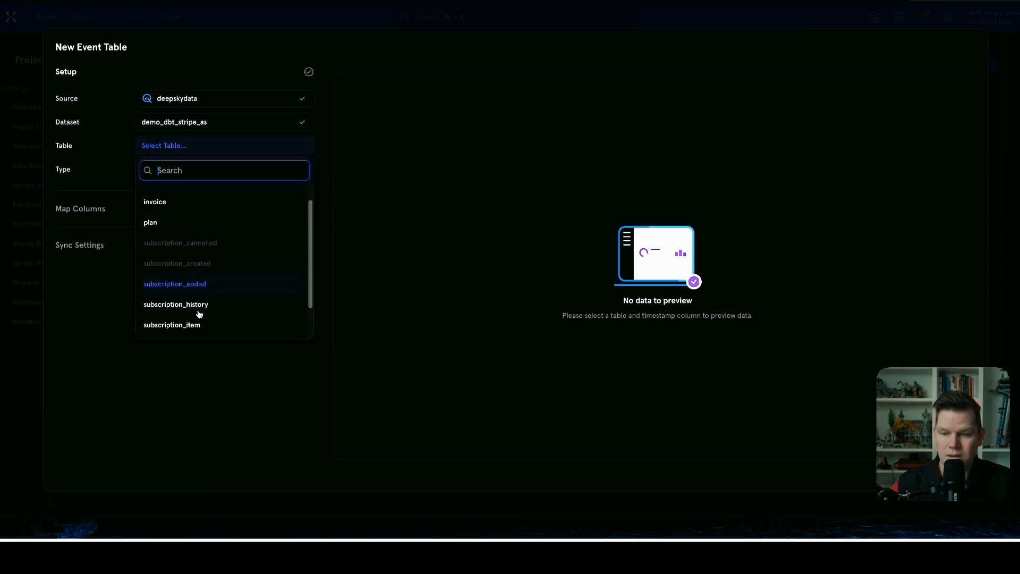
left_click(204, 283)
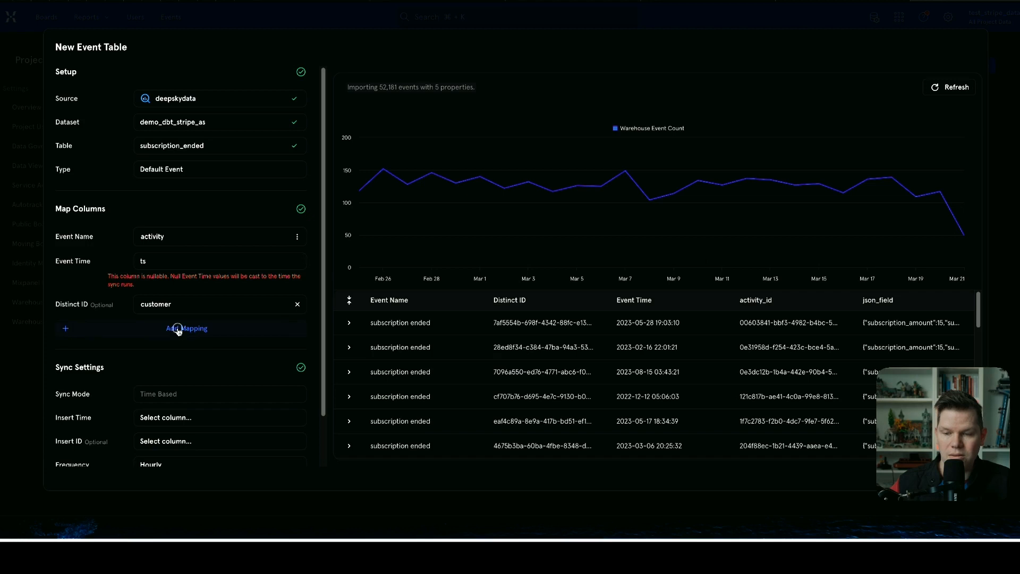
Map JSON Properties to json_field, set Insert Time to ts and frequency to Daily, create the subscription_ended import and close its details.
left_click(180, 328)
left_click(101, 178)
left_click(199, 334)
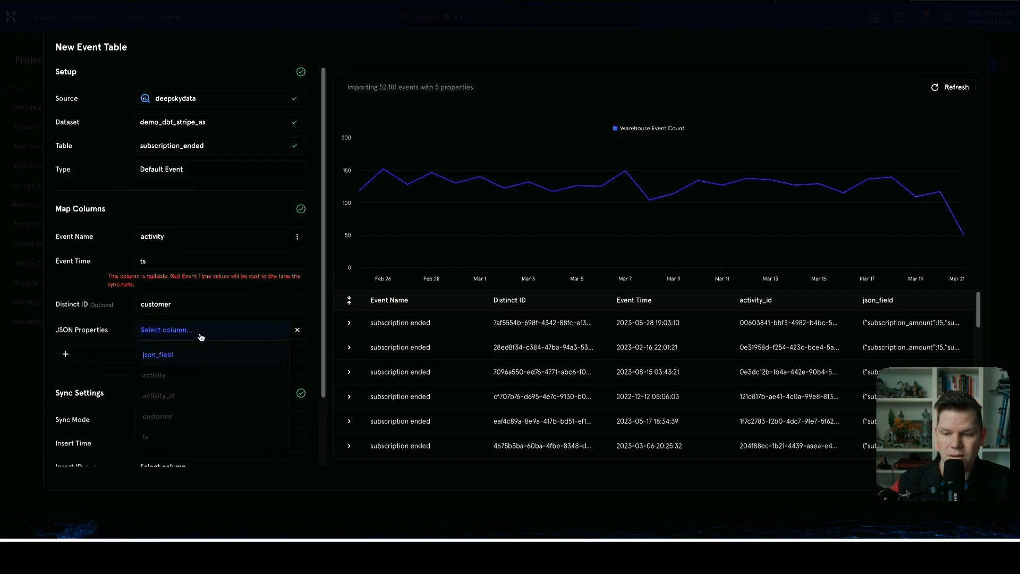
left_click(186, 355)
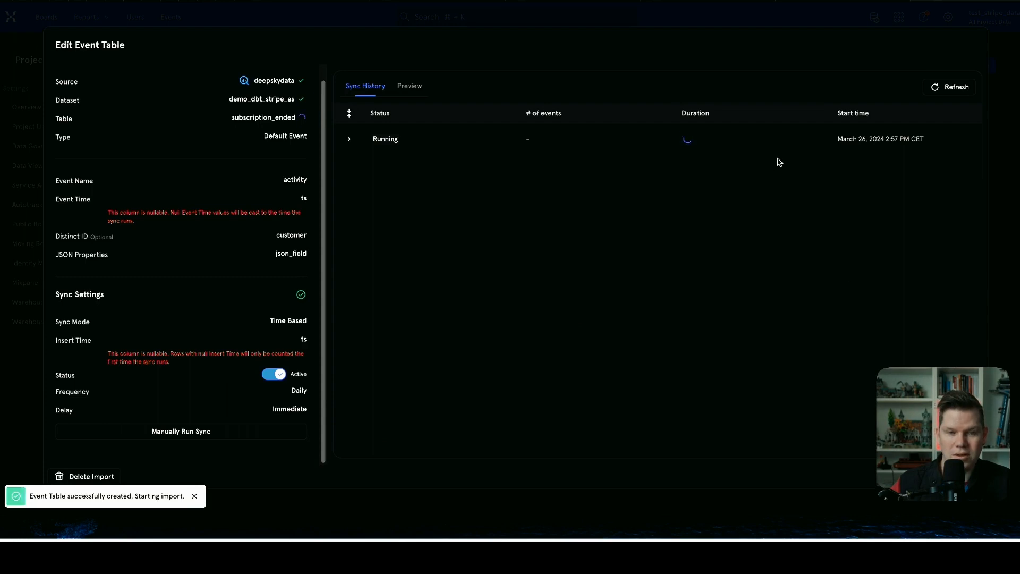
key("Escape")
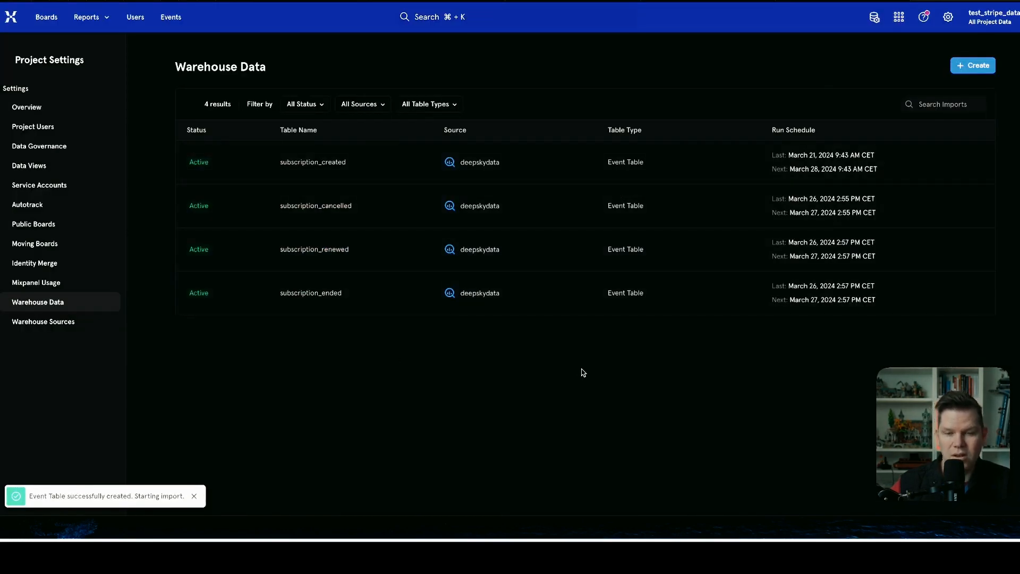
Create an Insights report with the unique users of the subscription created event as its metric.
left_click(98, 17)
left_click(159, 52)
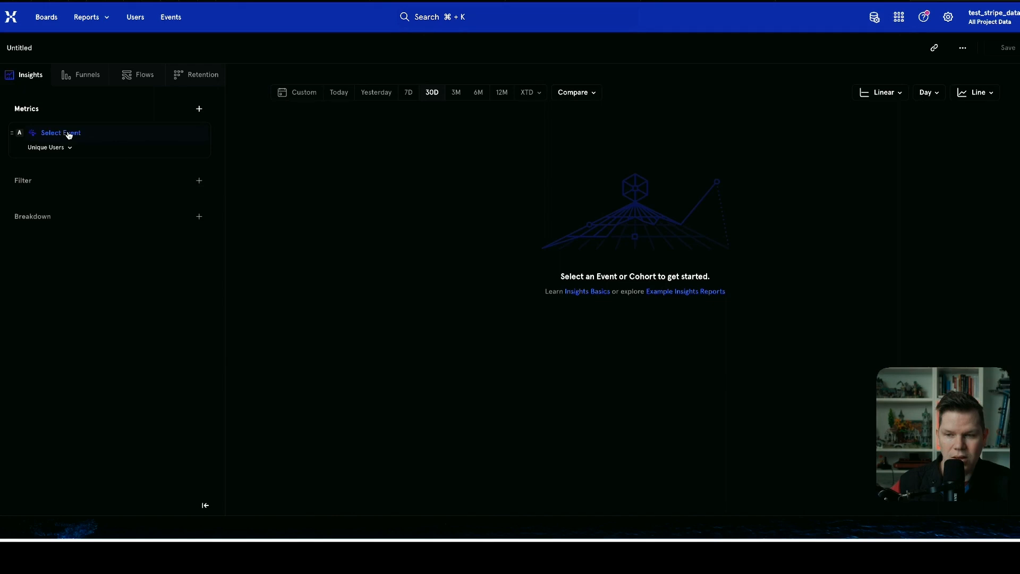
left_click(69, 135)
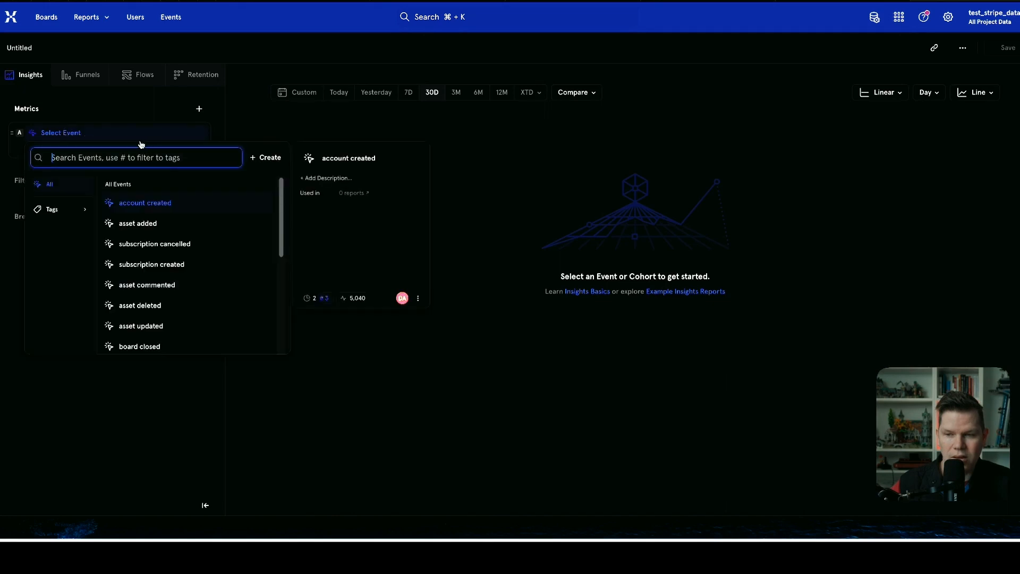
type("cre")
left_click(167, 234)
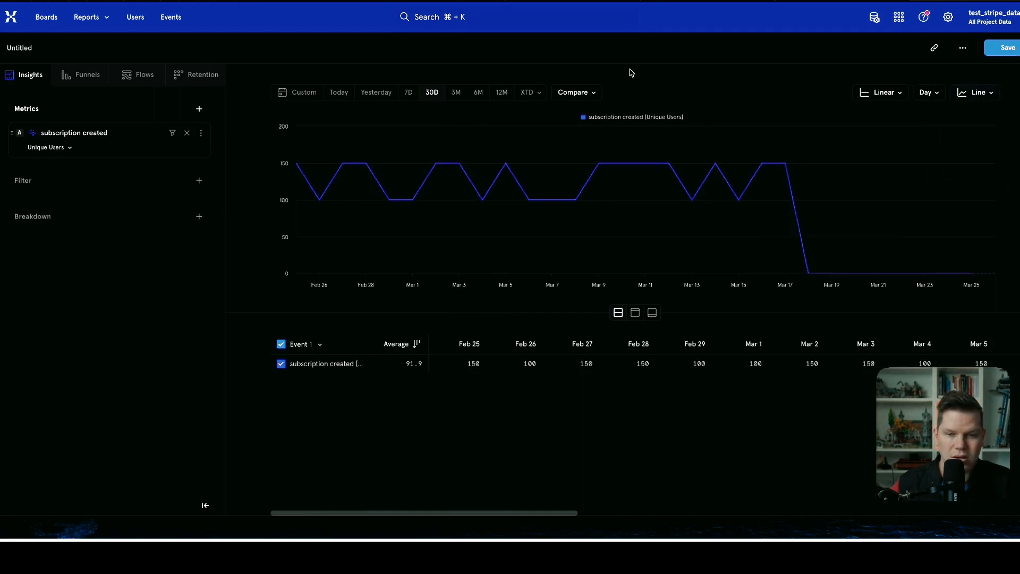
View the subscription created chart over three months and widen its date range to six months.
left_click(457, 94)
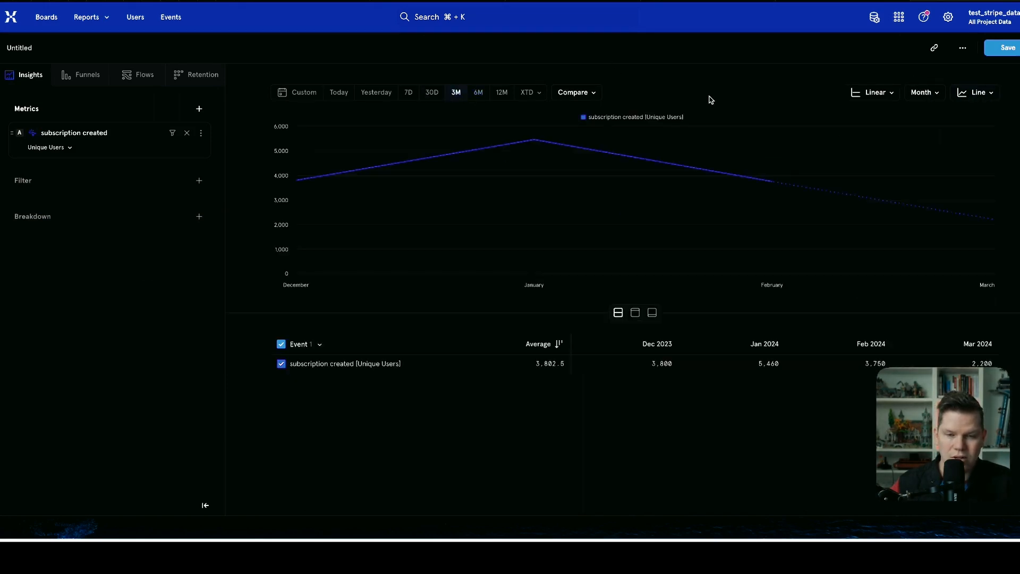
mouse_move(771, 182)
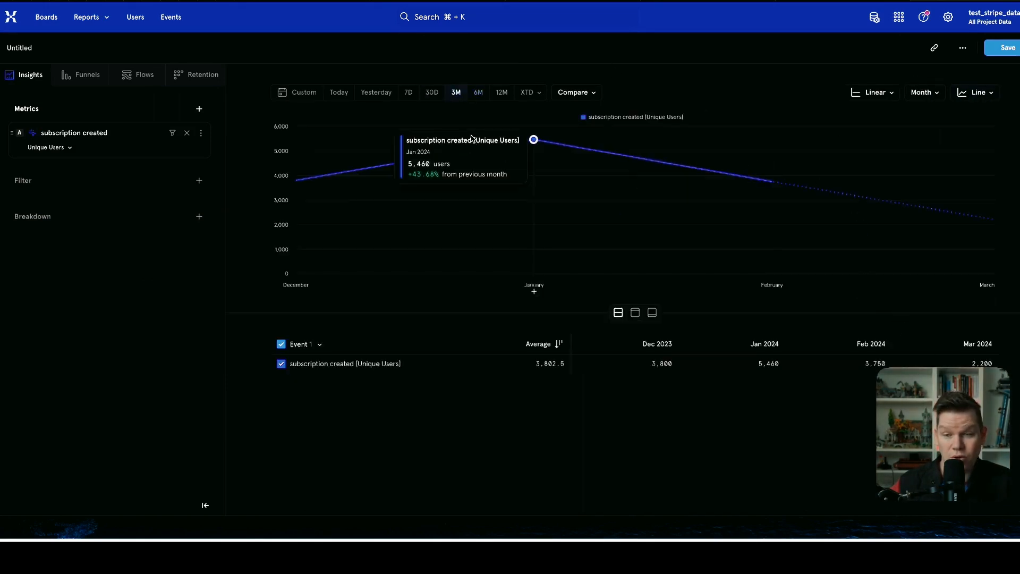
left_click(479, 94)
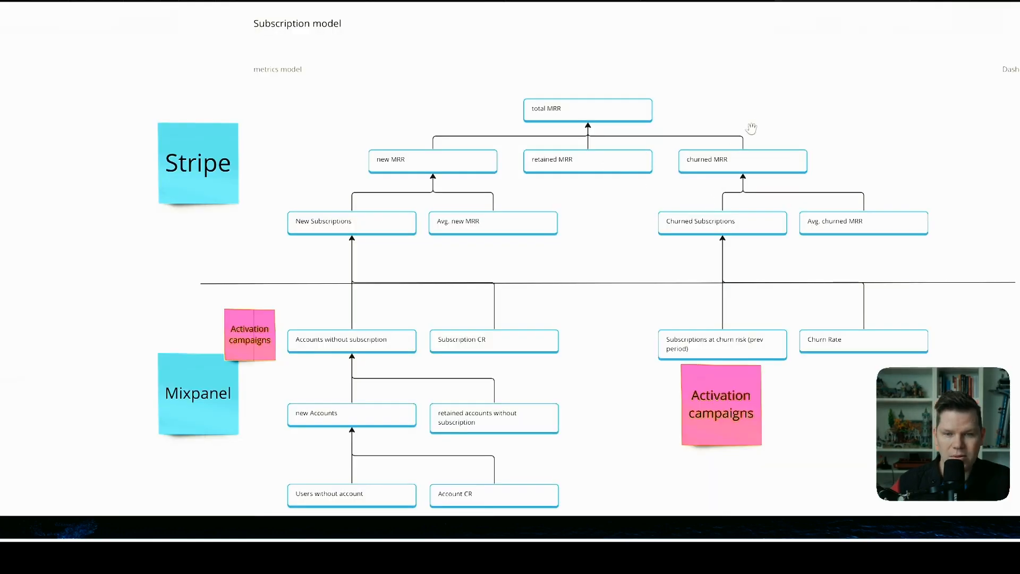
Switch to the Miro subscription model board and examine the metrics model and the Dashboard Tree's MRR, Subscriptions and Accounts cards.
left_click_drag(751, 130, 750, 88)
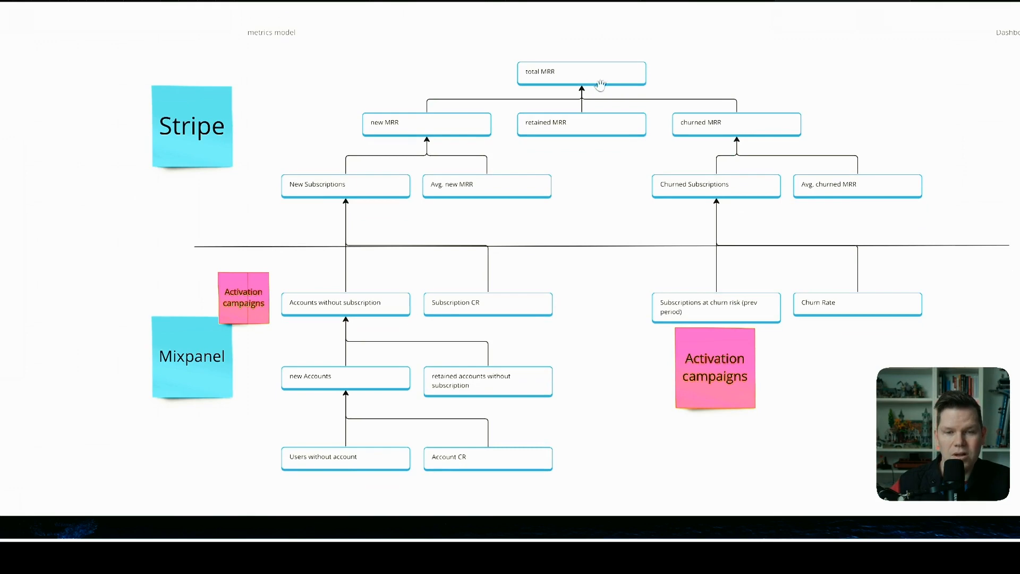
key("space")
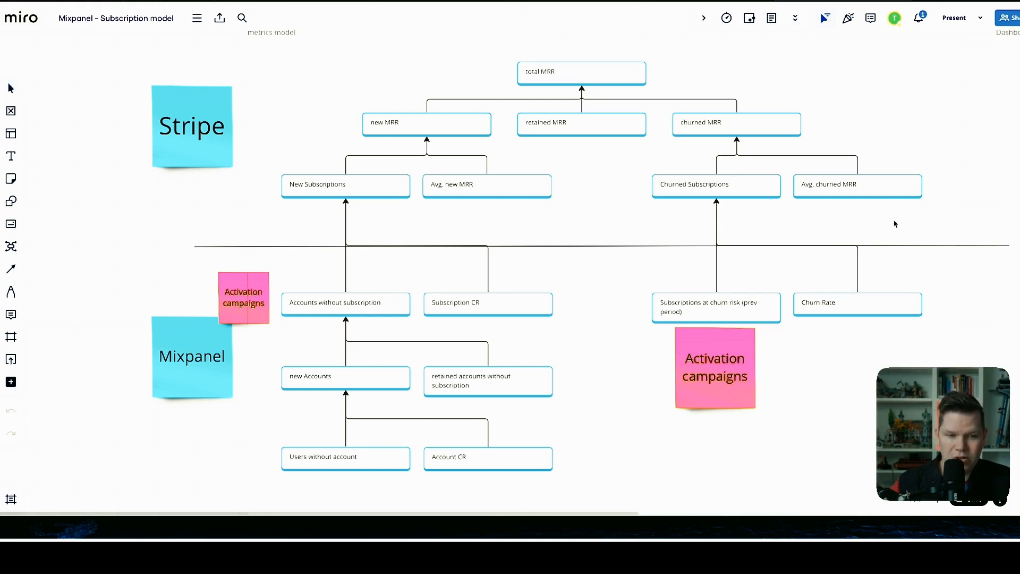
left_click_drag(885, 222, 179, 217)
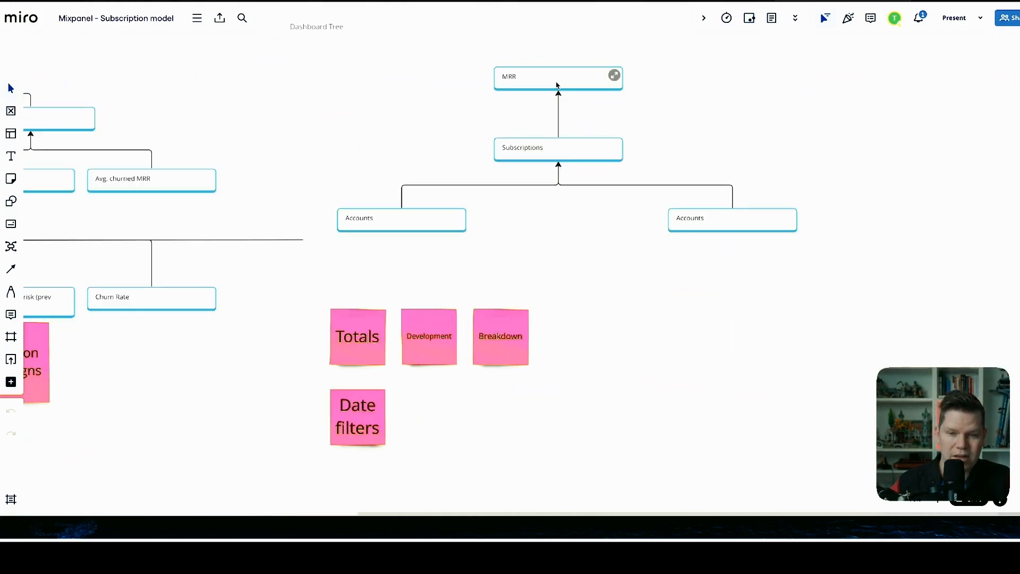
left_click(612, 75)
key("Escape")
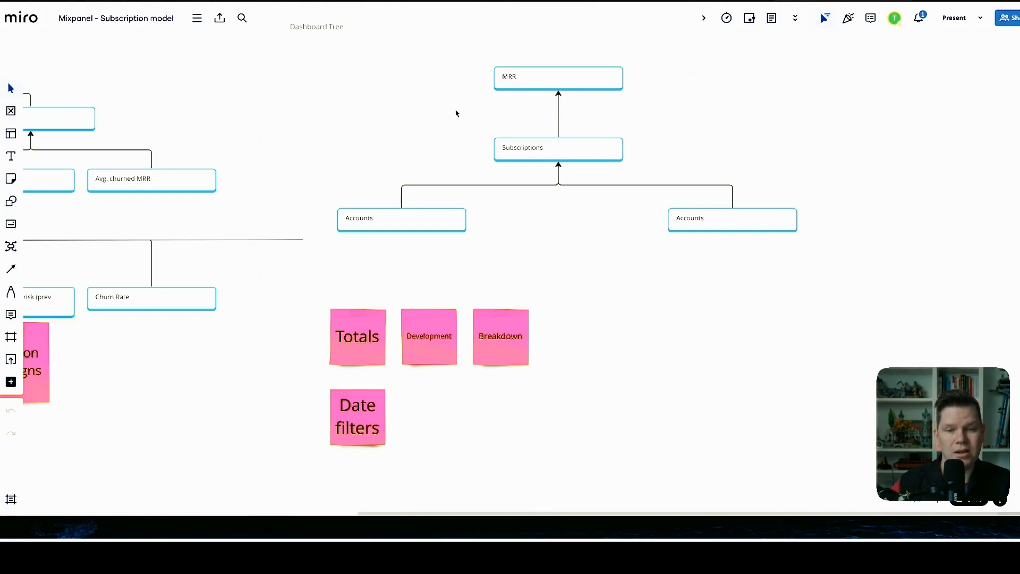
left_click(401, 111)
left_click(277, 103)
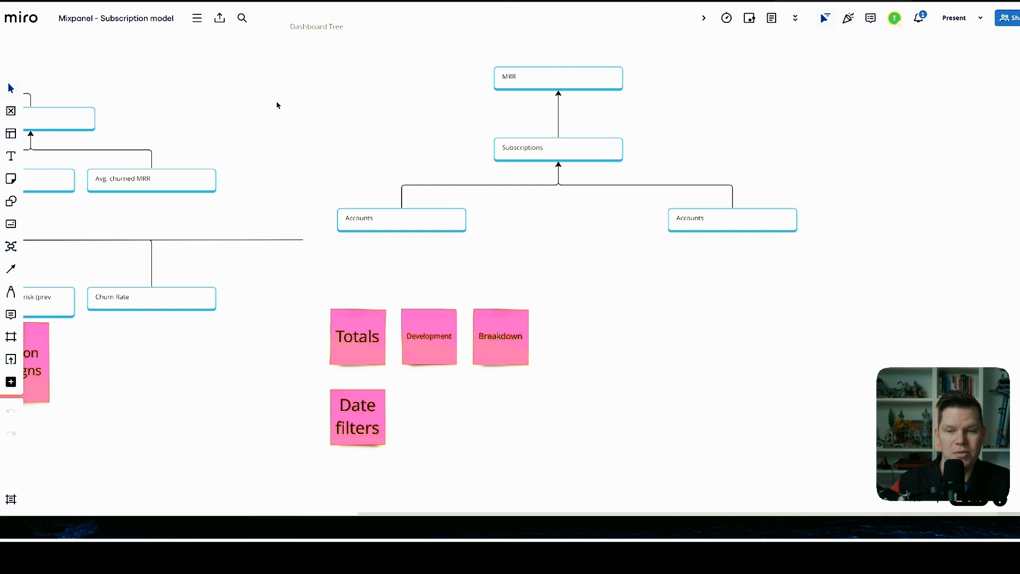
left_click(561, 87)
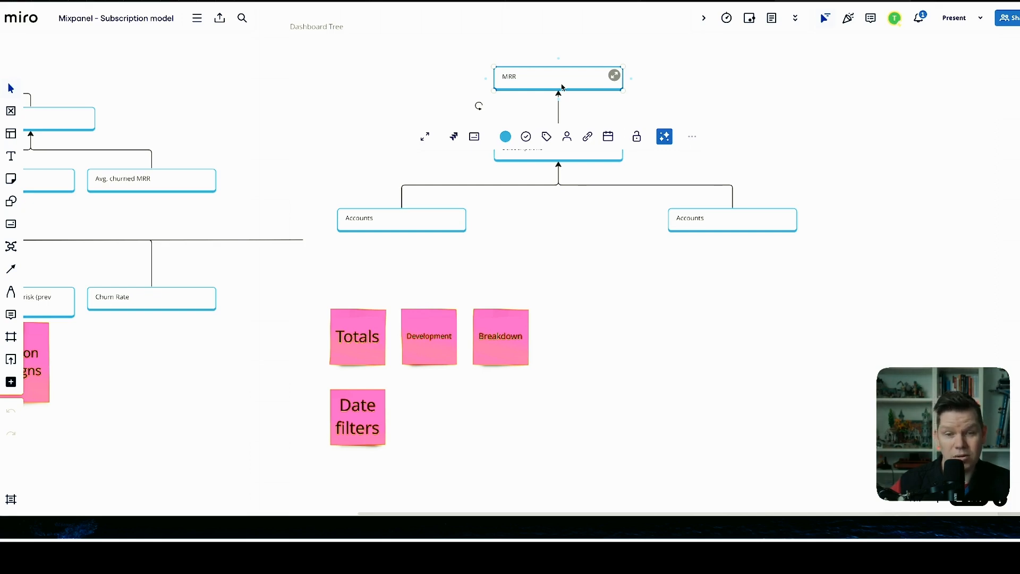
left_click(593, 162)
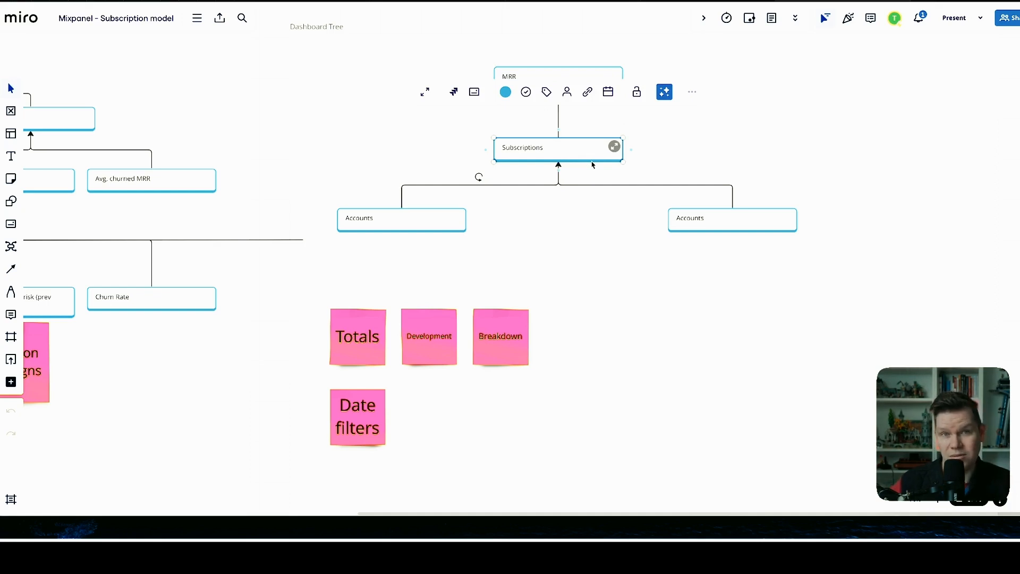
left_click(436, 225)
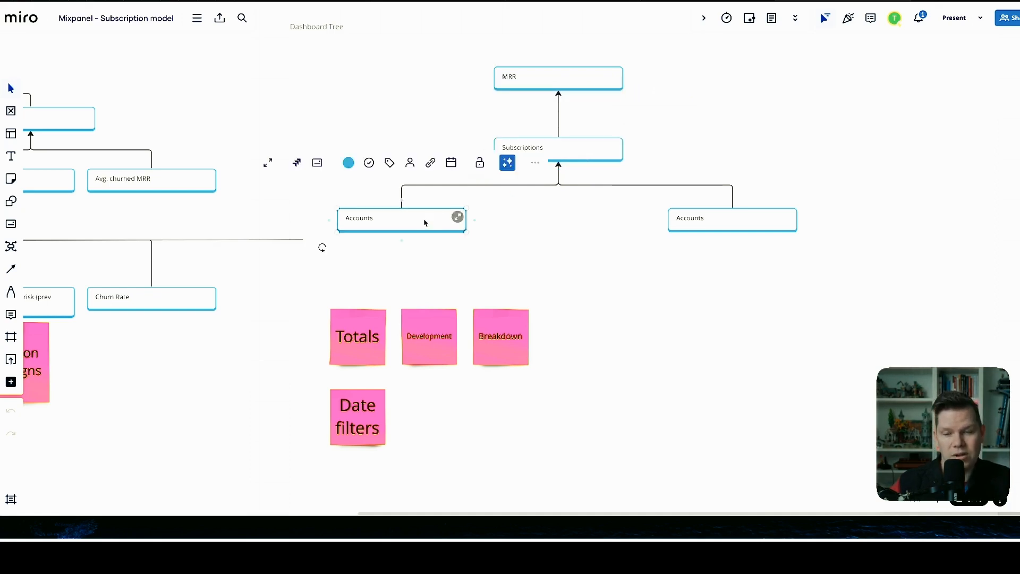
Rename the second Accounts card under Subscriptions in the Dashboard Tree to "Churn".
left_click(727, 225)
type("Ch")
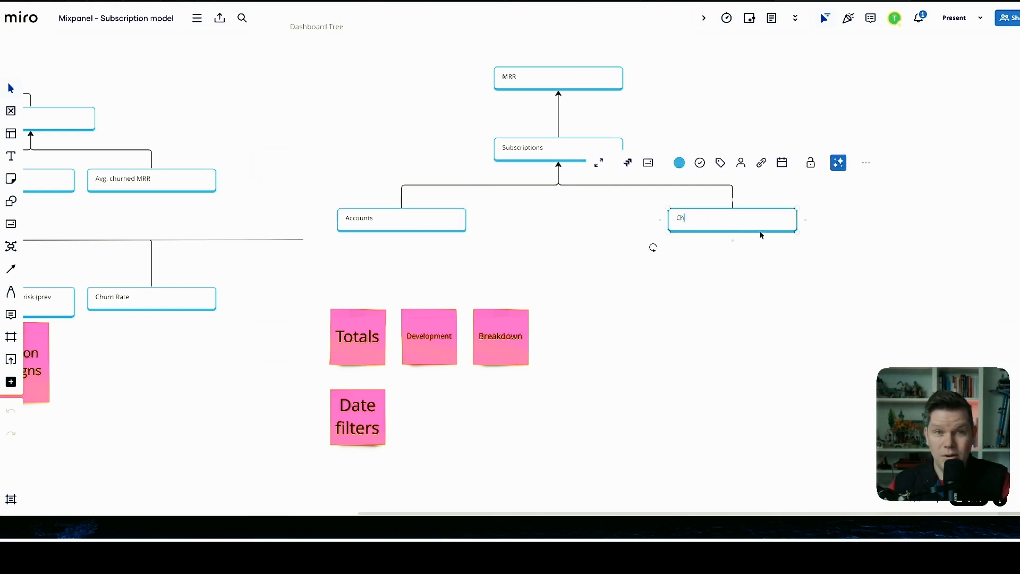
type("urn")
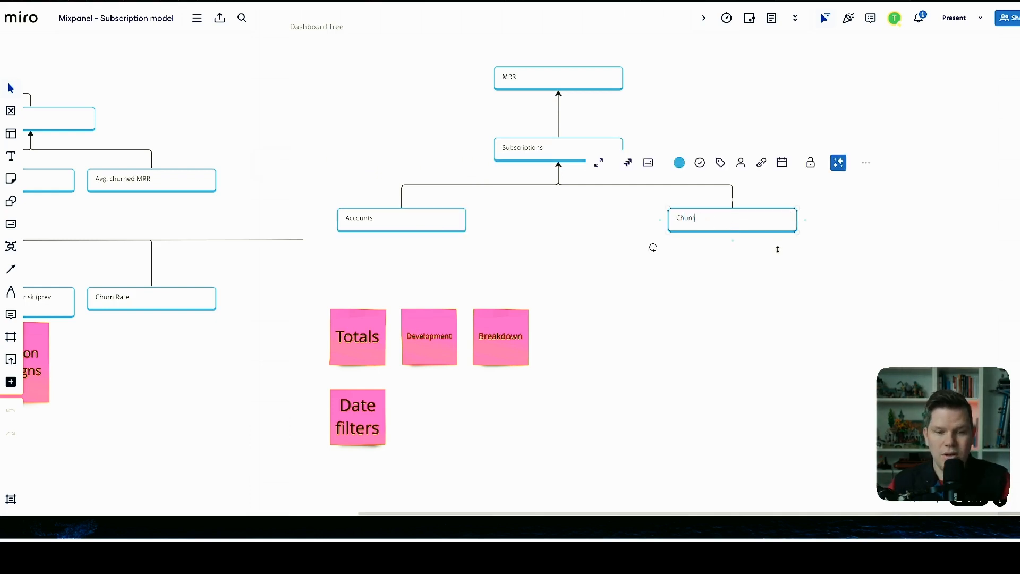
left_click(778, 249)
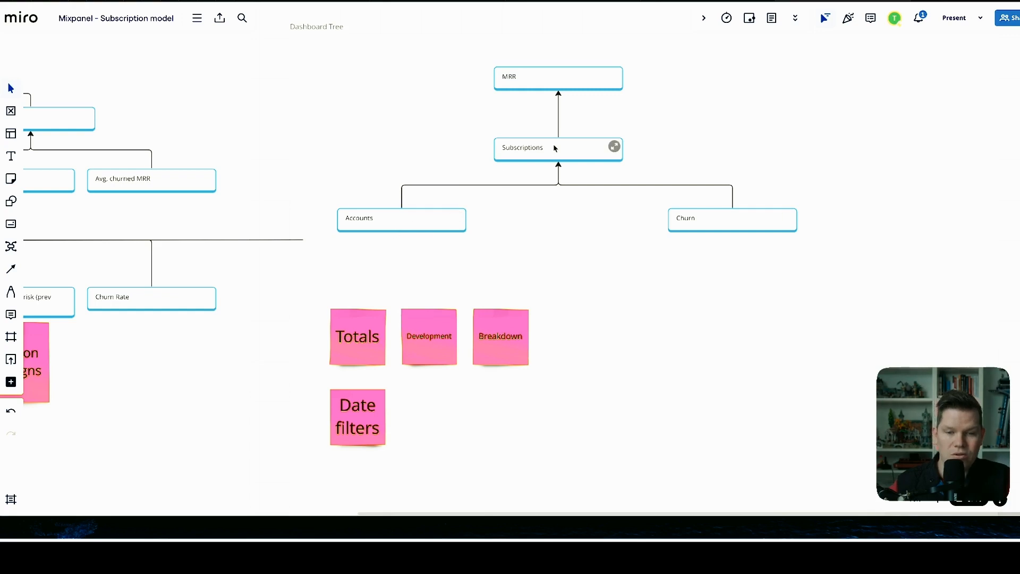
Examine the Dashboard Tree's Subscriptions card and the Totals sticky note beneath the tree.
left_click(554, 148)
left_click(643, 249)
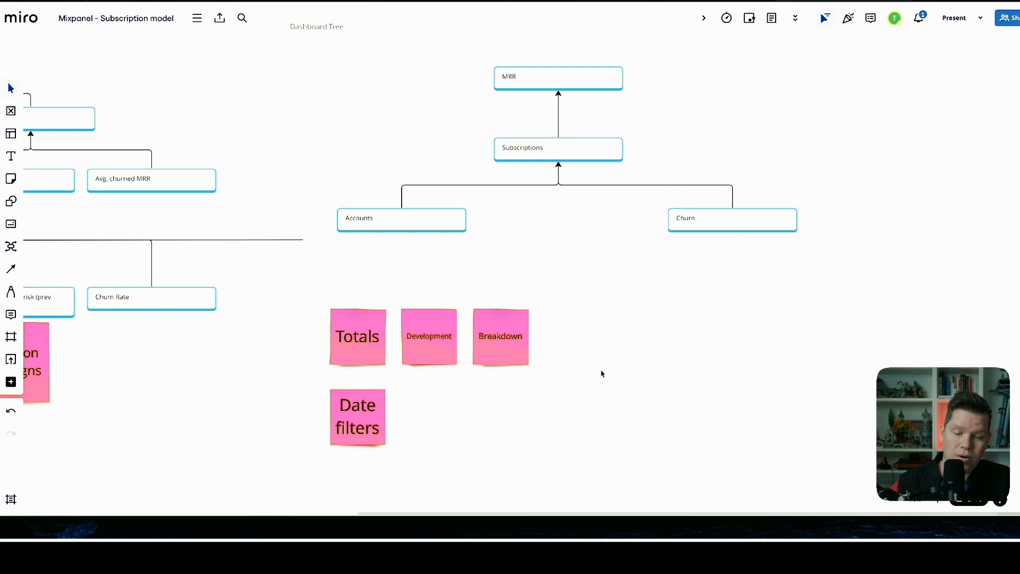
left_click_drag(601, 383, 572, 322)
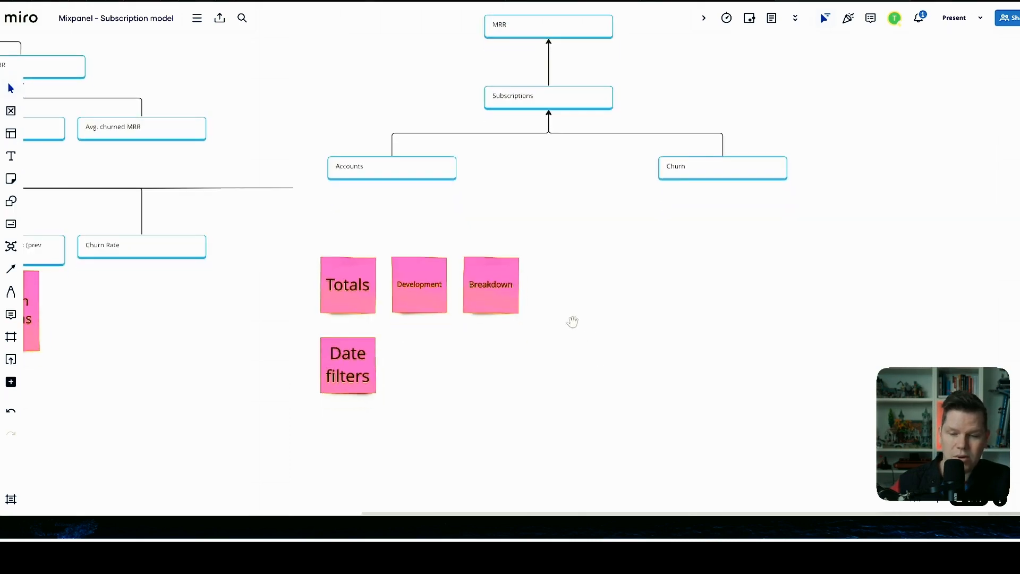
left_click(359, 287)
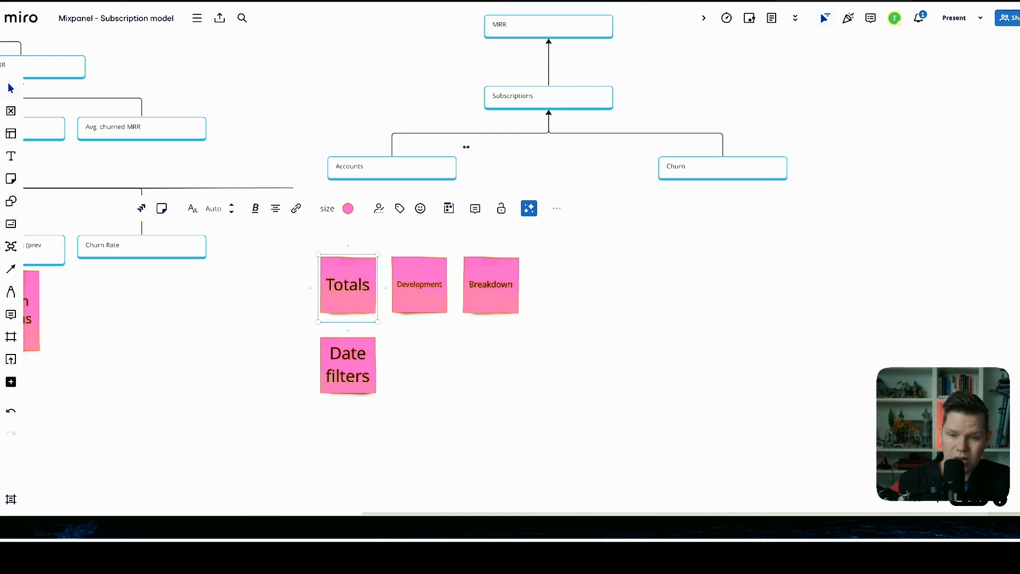
Examine the Development and Breakdown sticky notes beneath the Dashboard Tree.
left_click(415, 311)
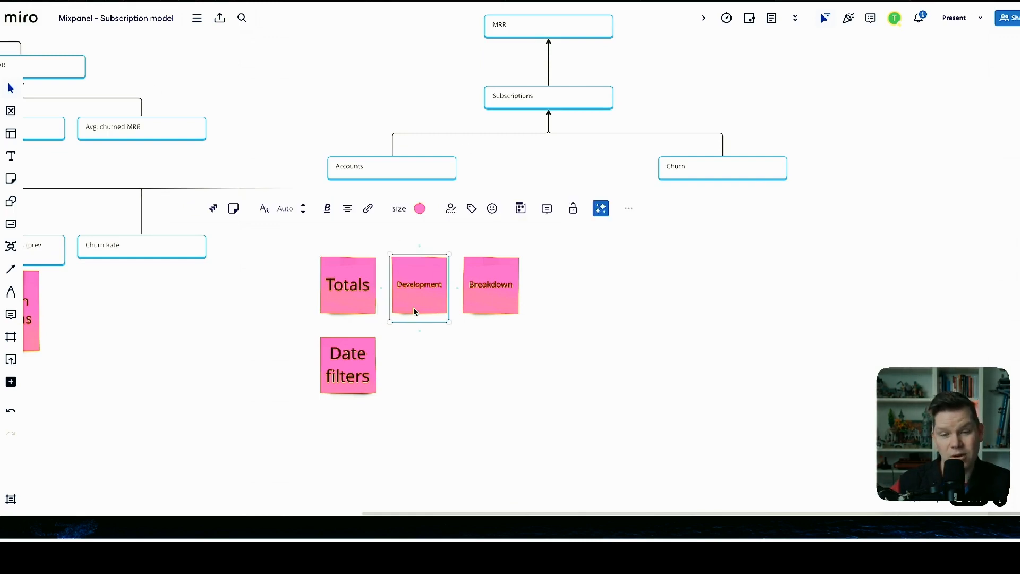
left_click(478, 292)
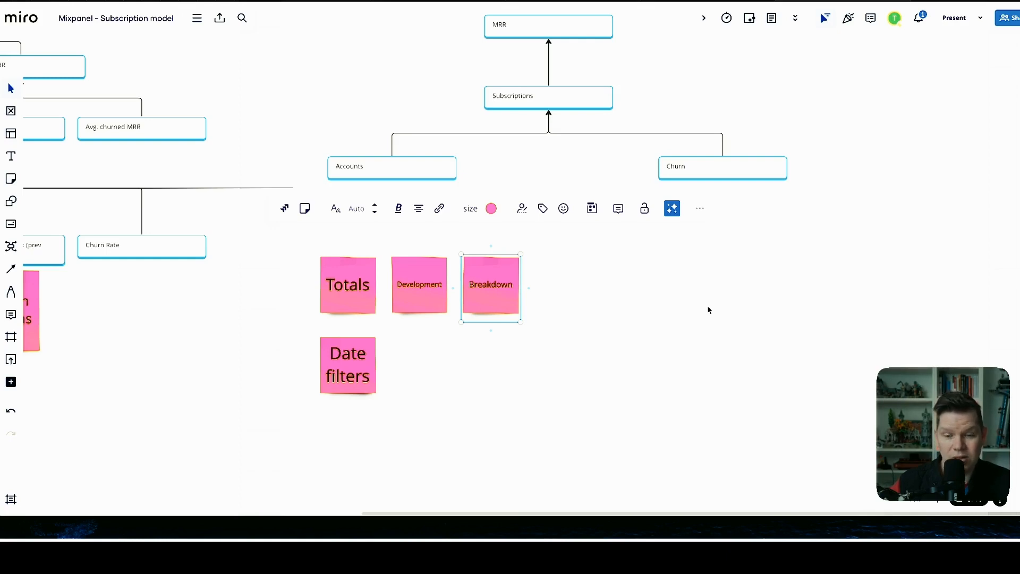
left_click(535, 373)
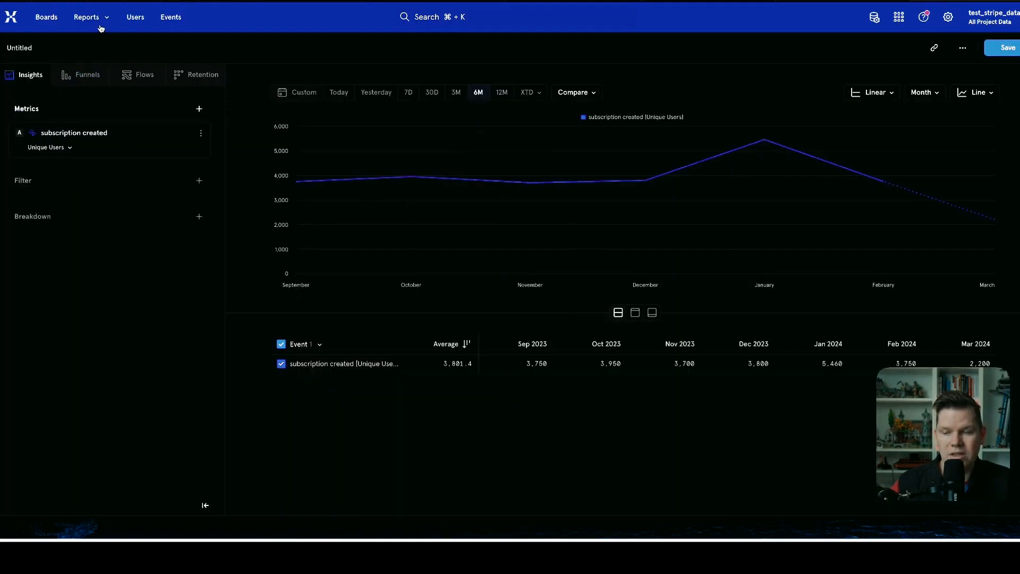
Switch to Mixpanel and set the subscription created chart's date range to three months.
mouse_move(708, 174)
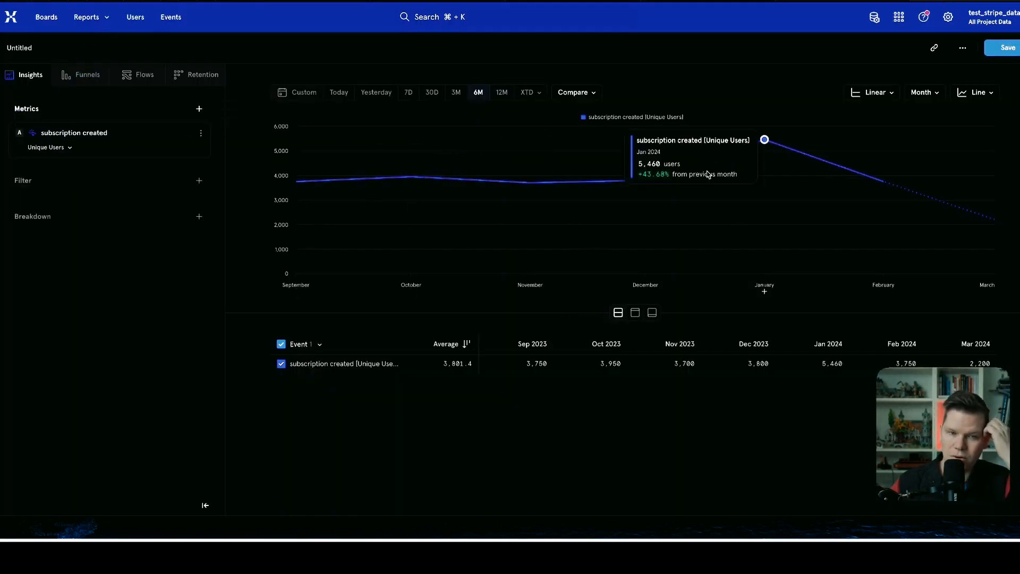
left_click(431, 91)
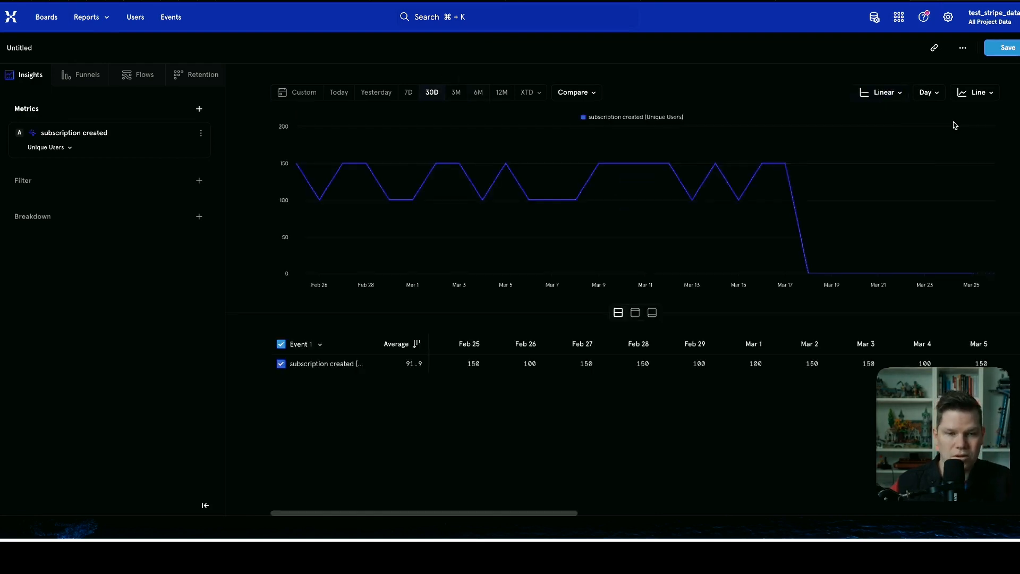
left_click(455, 92)
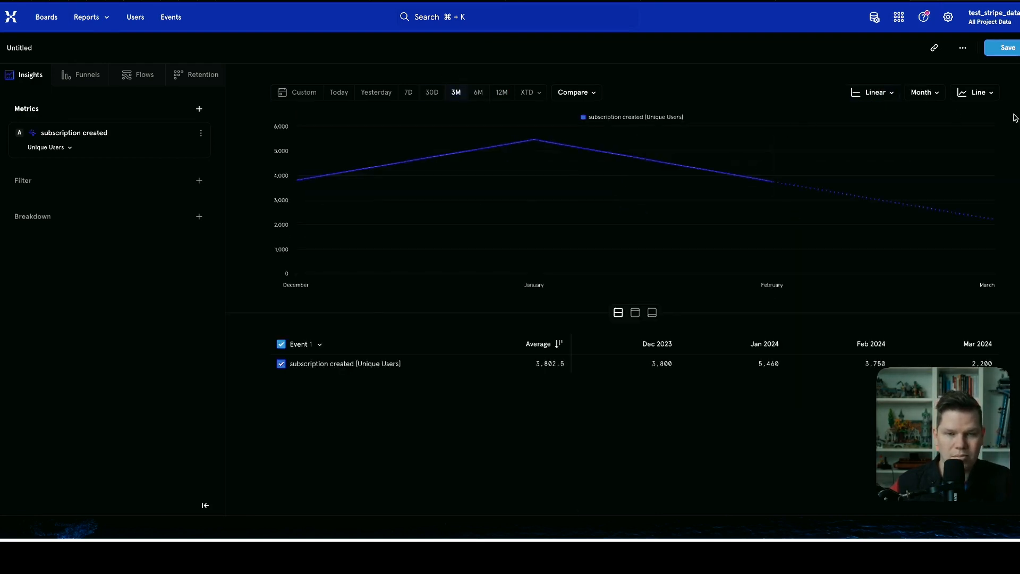
mouse_move(838, 153)
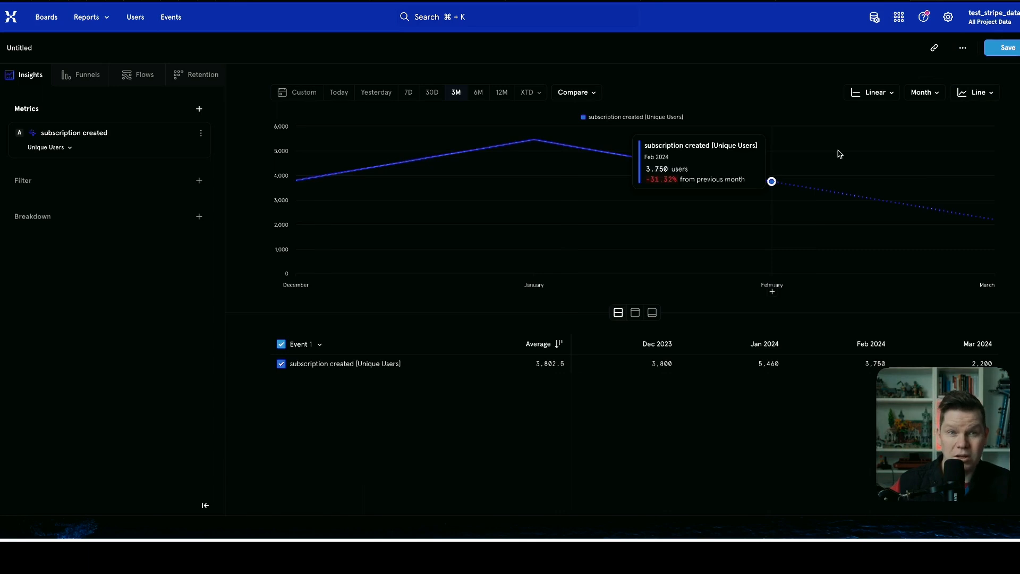
Save the subscription created report to a new board named "Tree - MRR".
left_click(1006, 47)
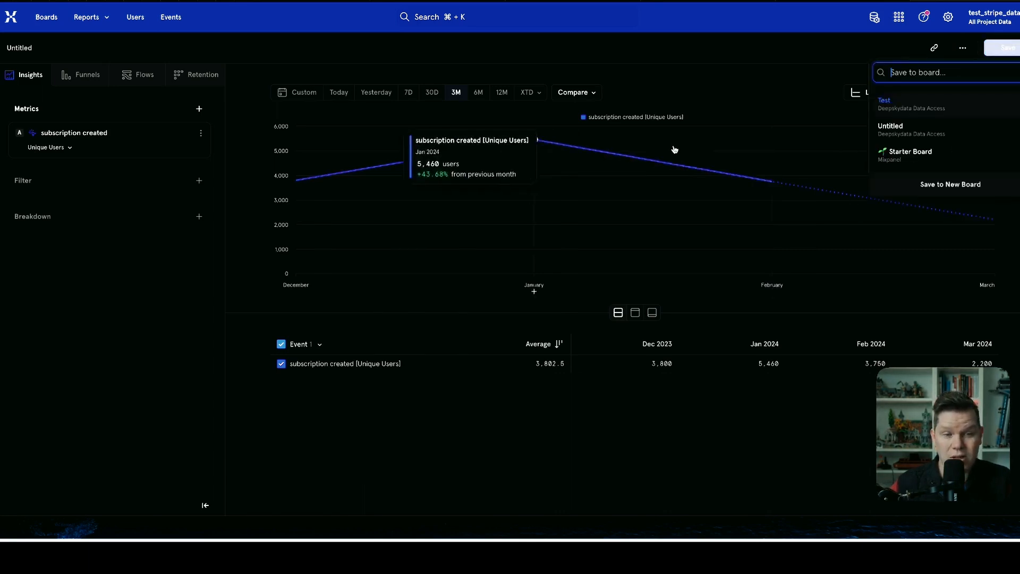
left_click(975, 184)
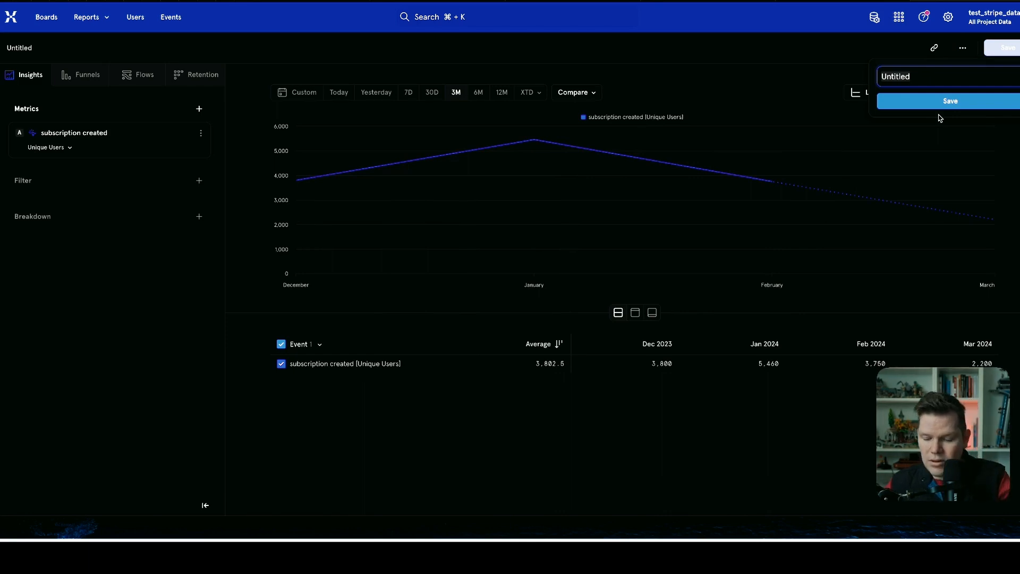
type("Tree - MRR")
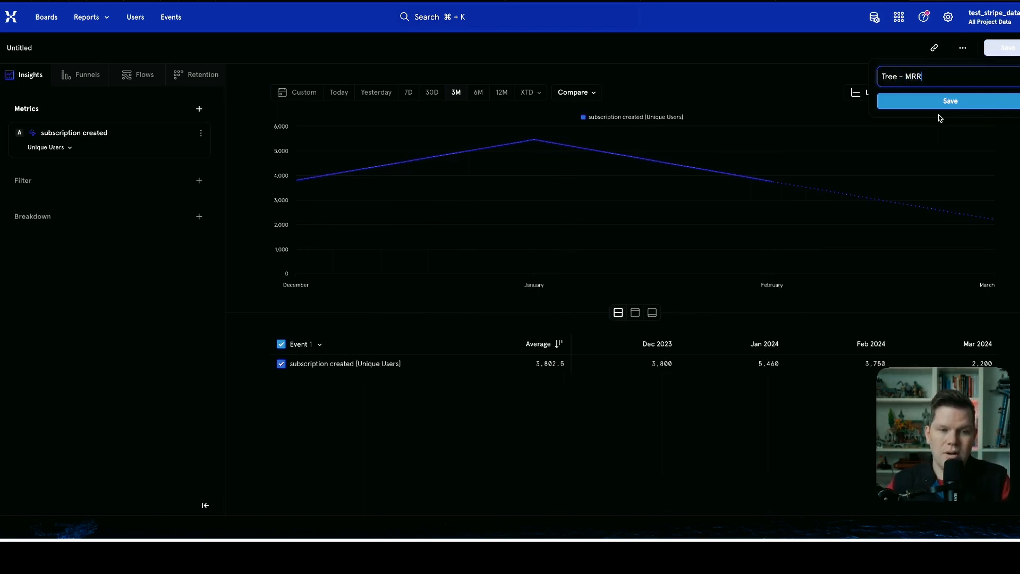
left_click(948, 106)
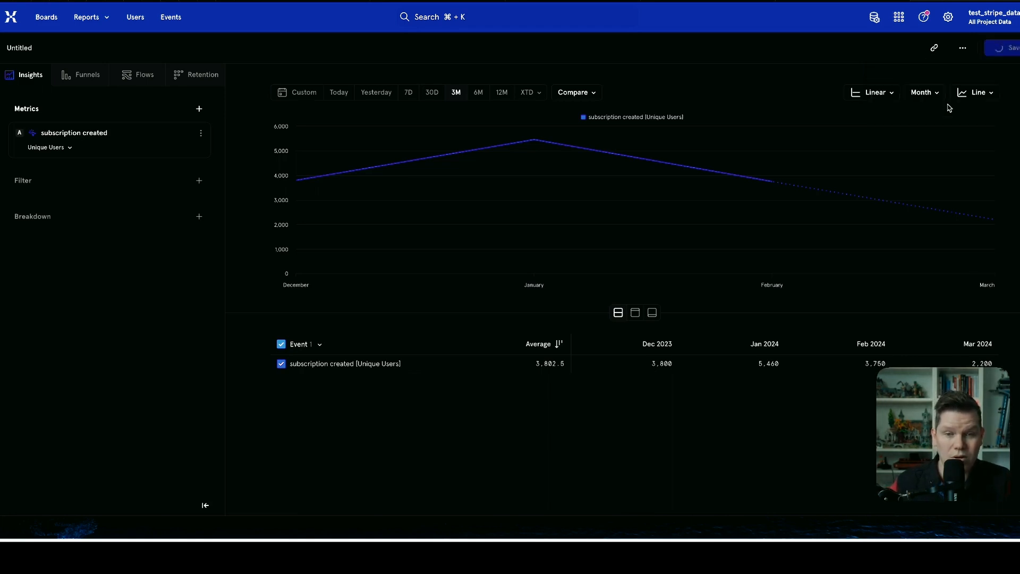
Rename the untitled report on the Tree - MRR board as "Total New MRR".
left_click(74, 47)
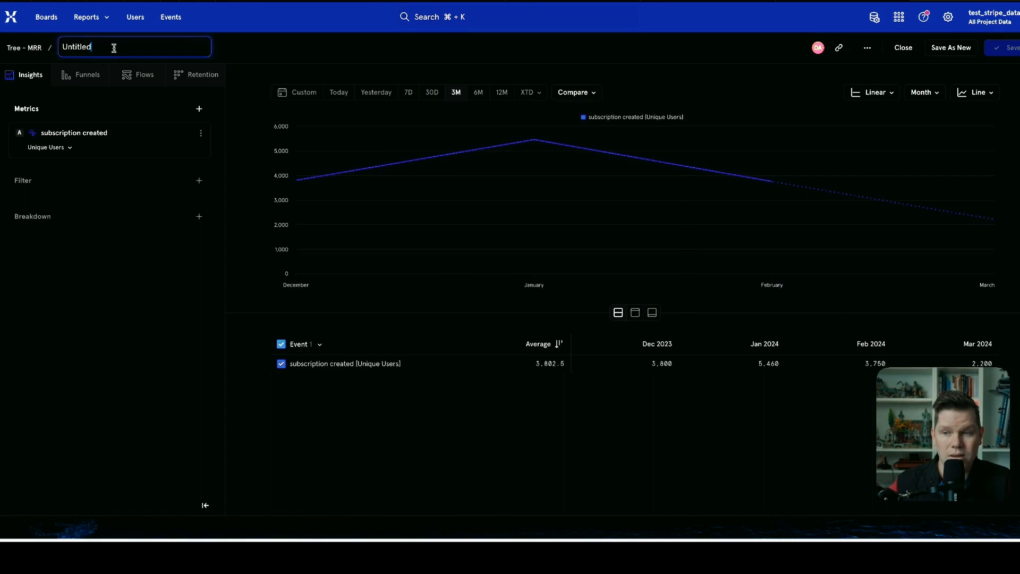
double_click(93, 47)
type("T")
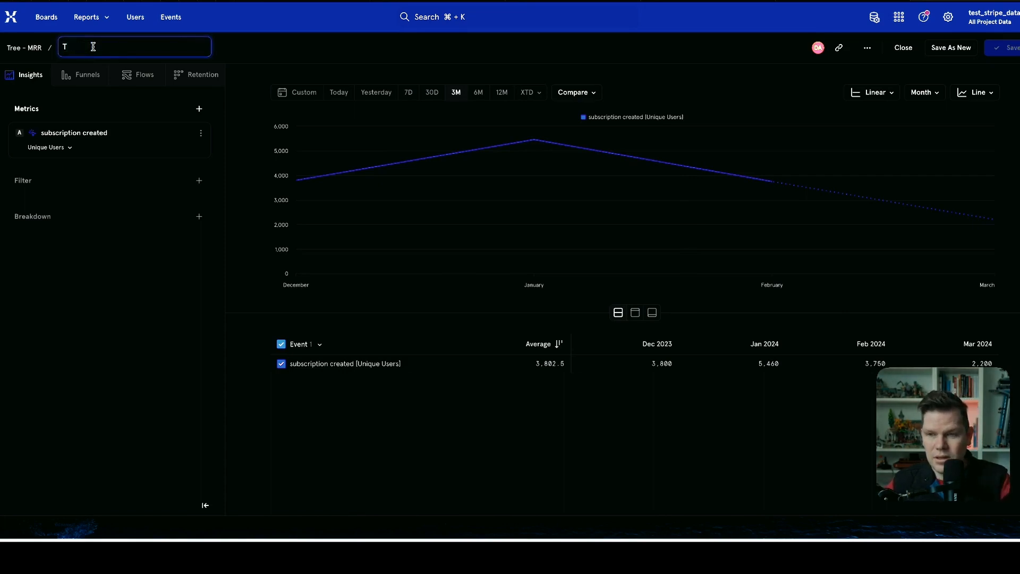
type("otal")
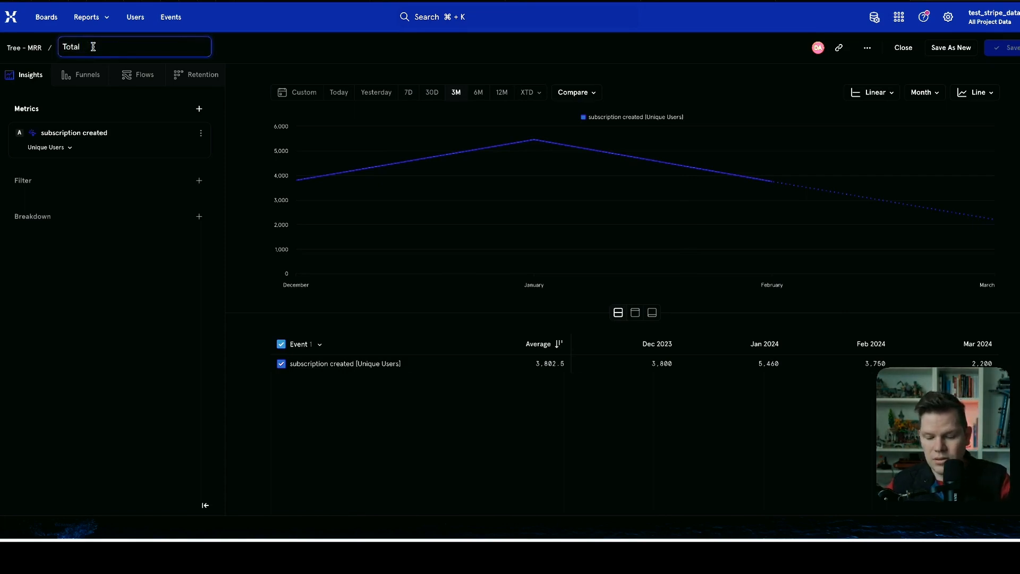
type(" Ne")
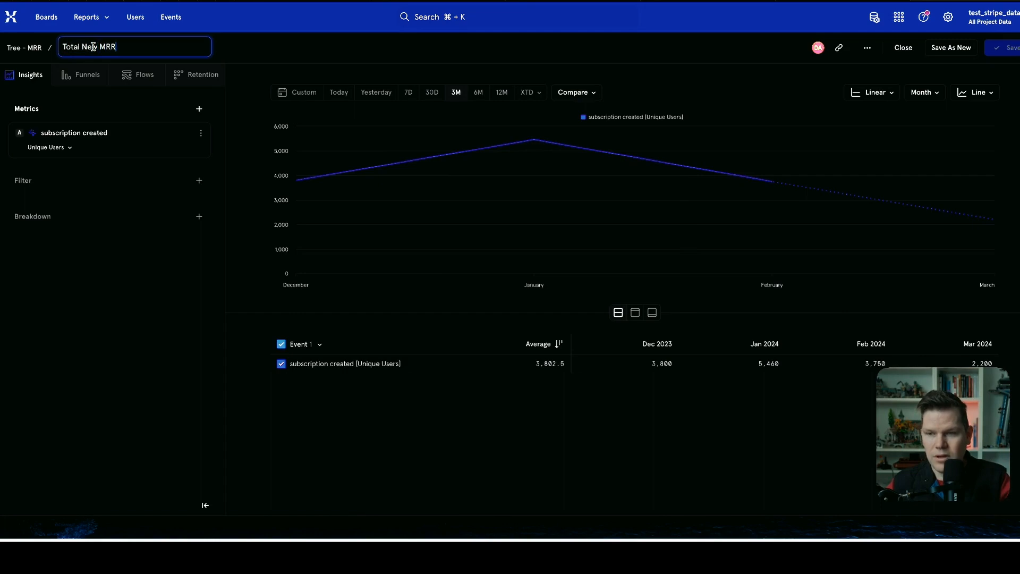
type("w MRR")
key("Return")
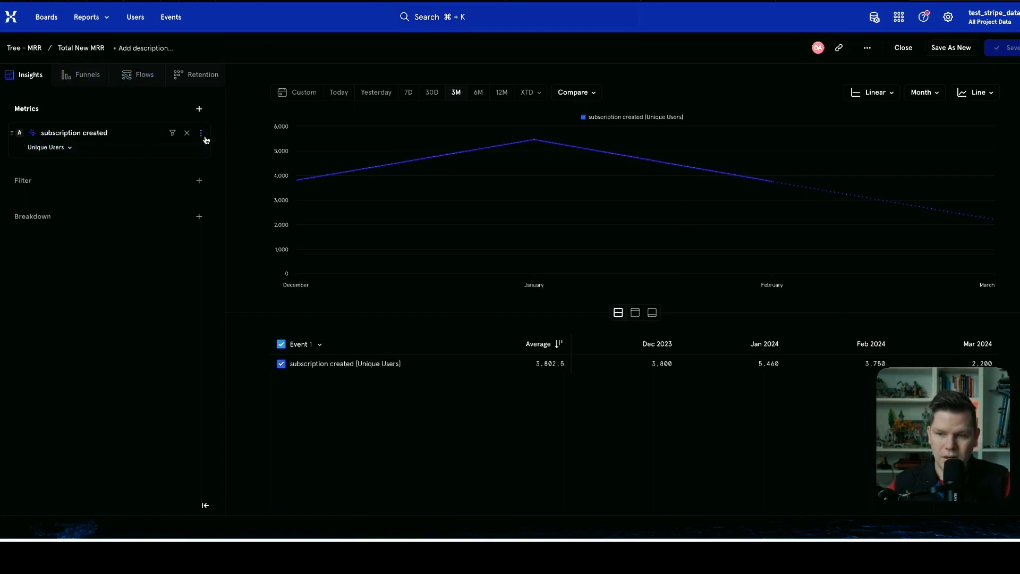
Measure the subscription created event by the sum of its subscription_amount property instead of unique users.
mouse_move(95, 138)
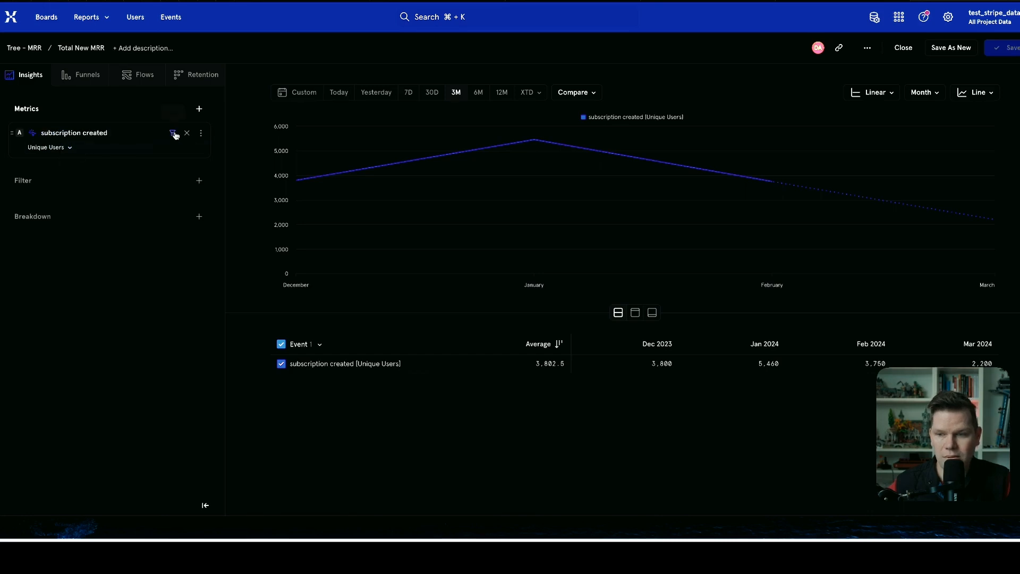
left_click(73, 150)
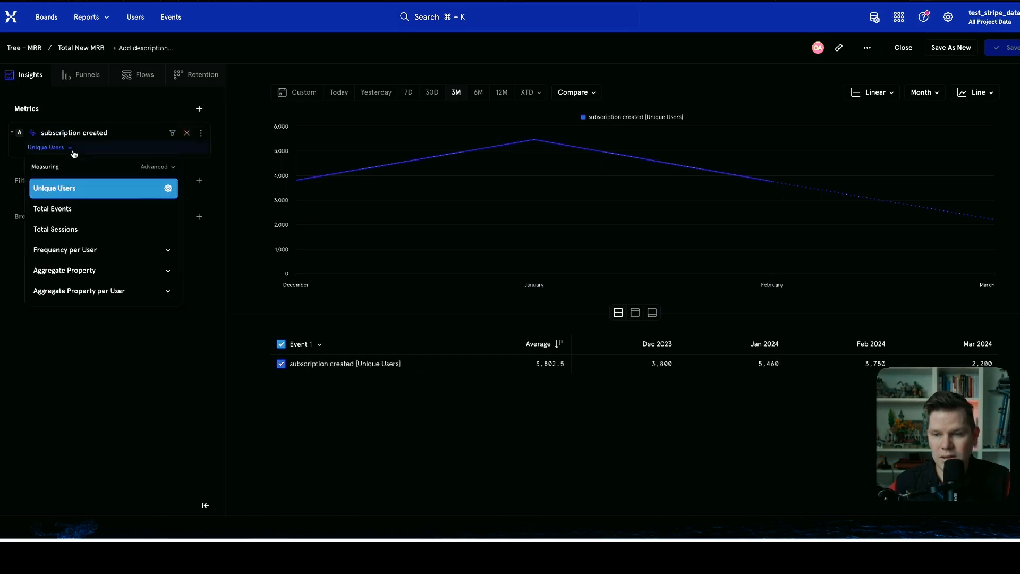
left_click(99, 278)
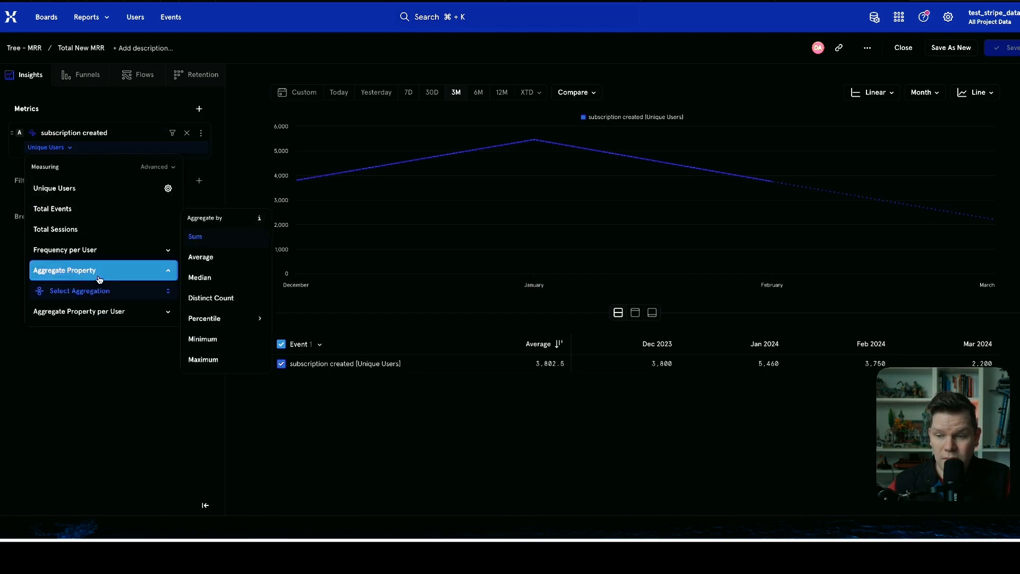
left_click(225, 244)
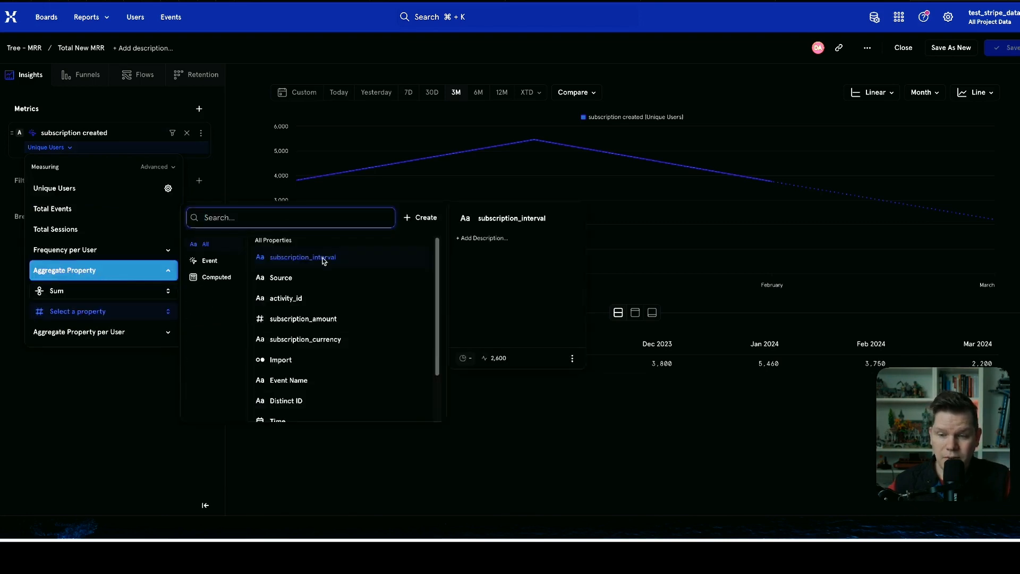
scroll(345, 285, "down", 1)
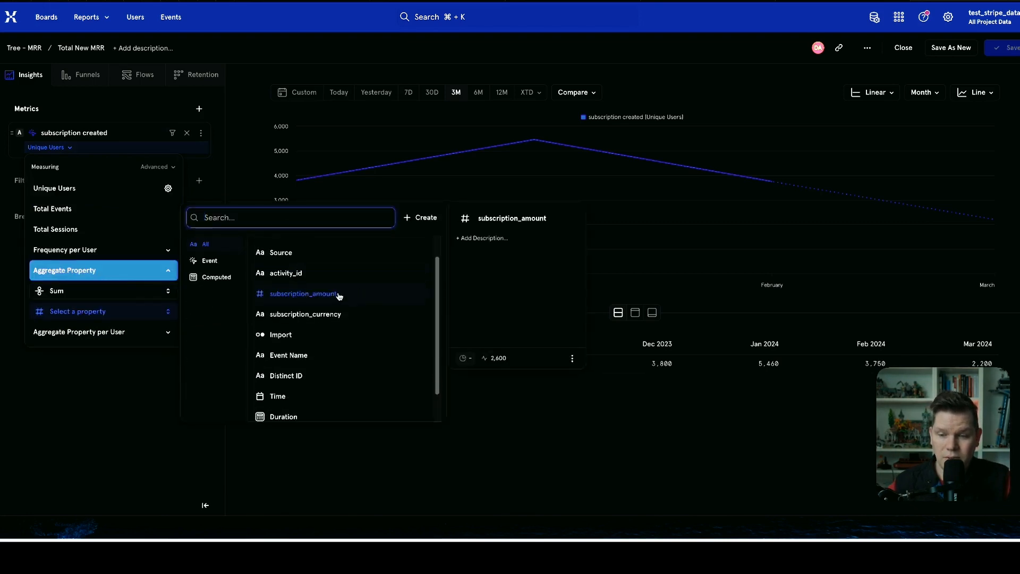
left_click(340, 296)
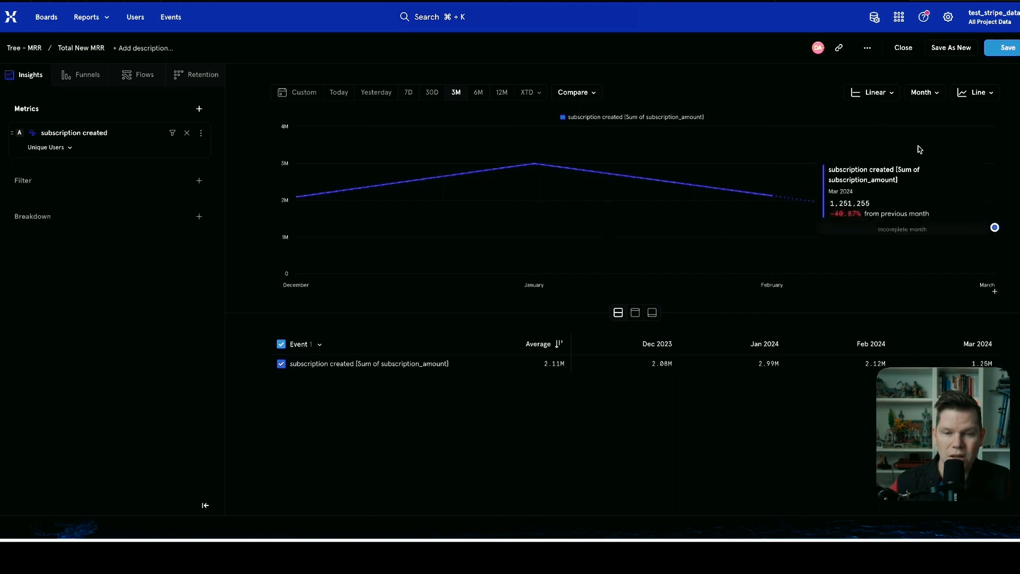
Display the Total New MRR report as a single Metric value and save the report.
left_click(983, 94)
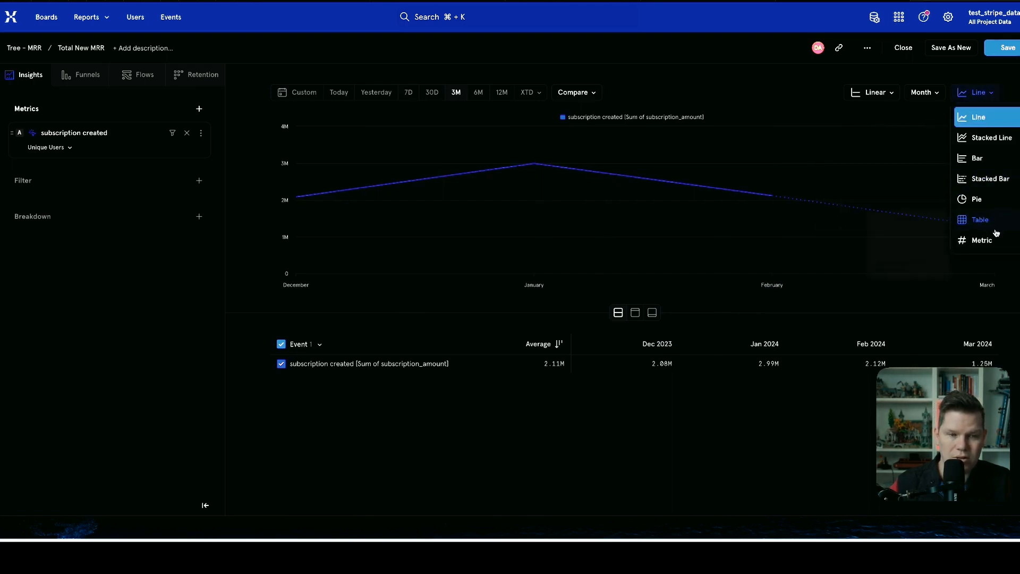
left_click(982, 240)
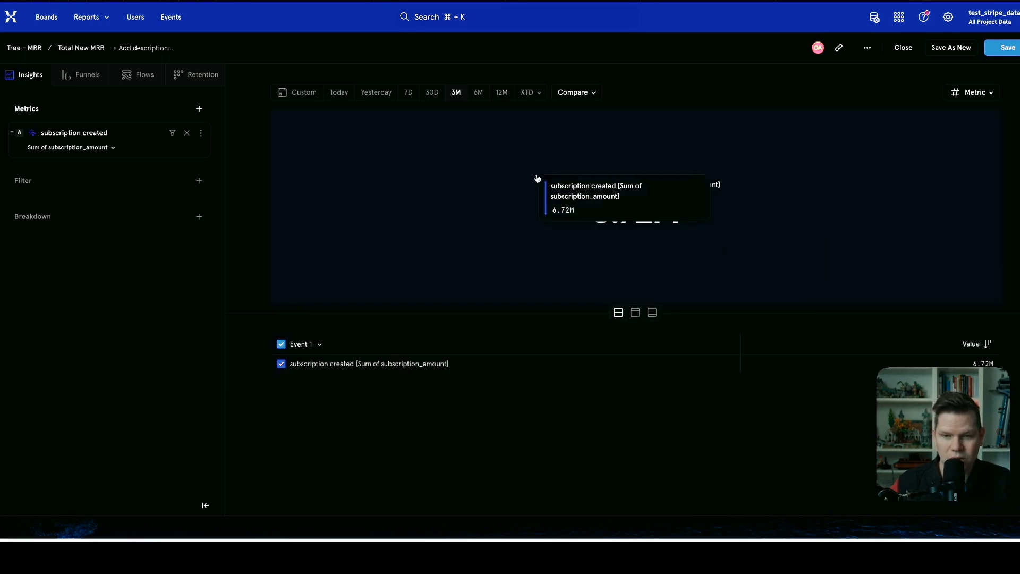
left_click(1012, 49)
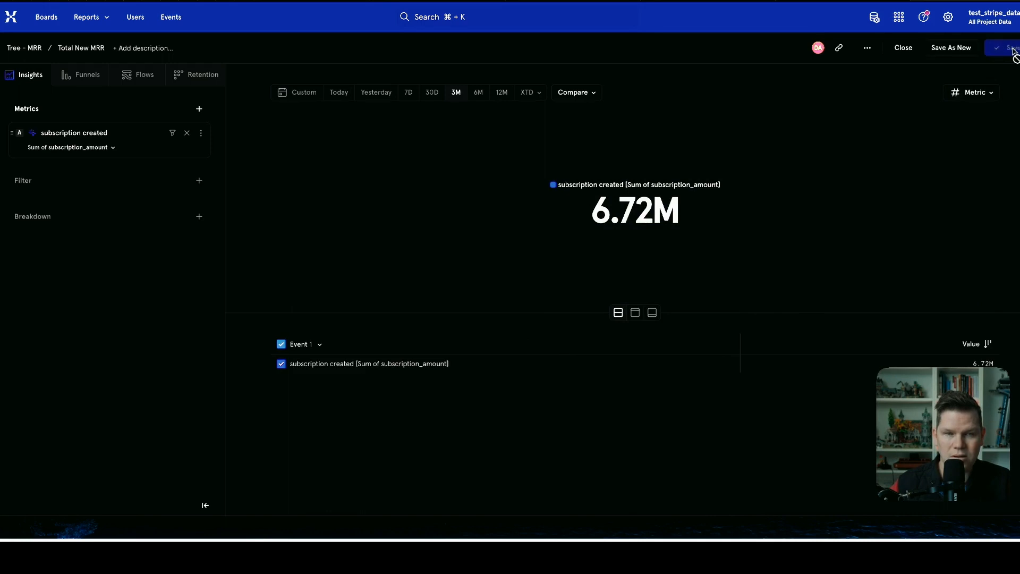
Save a line chart version of the report as a new report named "Total New MRR - TS".
left_click(956, 48)
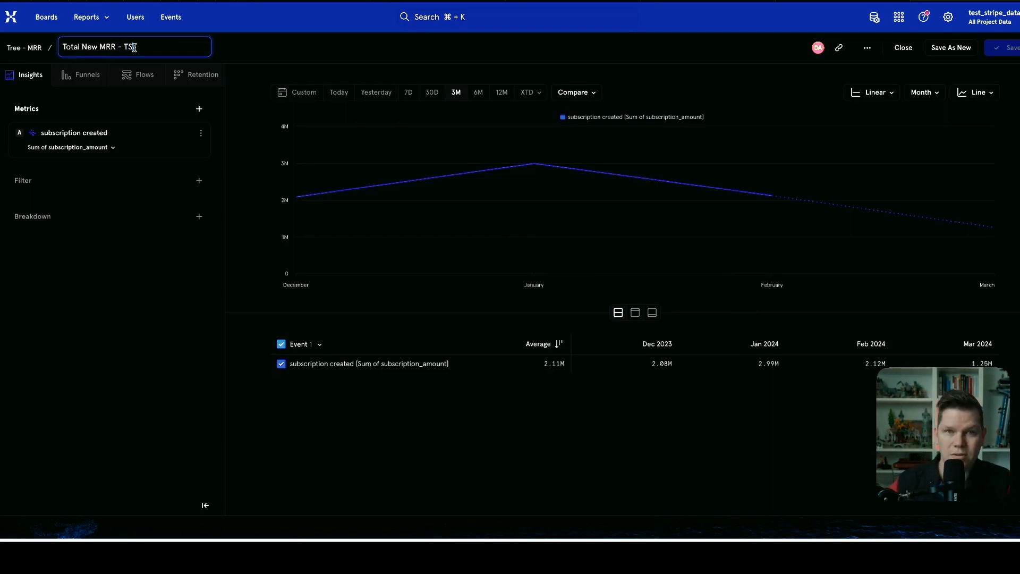
key("Return")
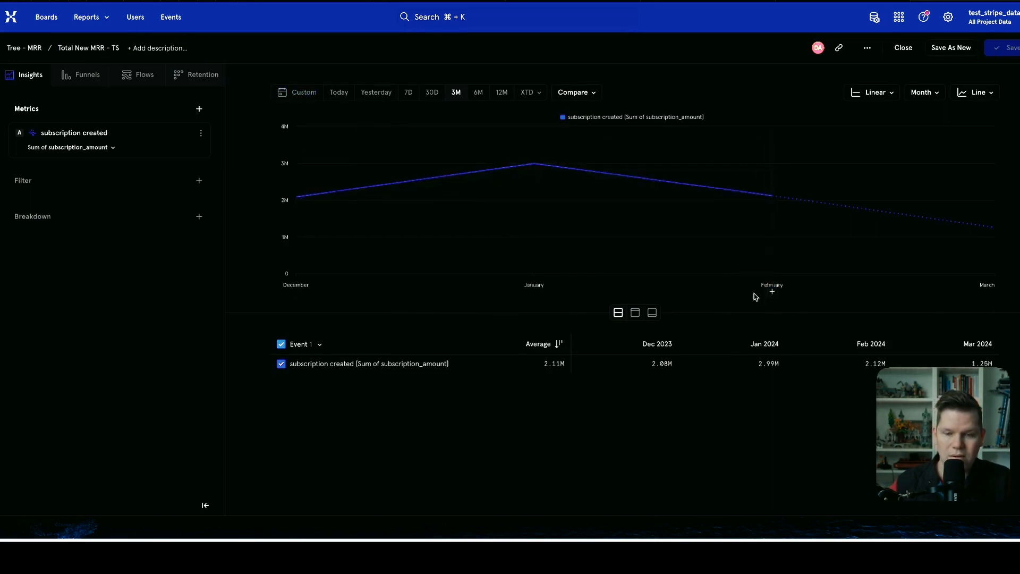
Break the new MRR down by subscription_interval and display it as a bar chart.
left_click(166, 219)
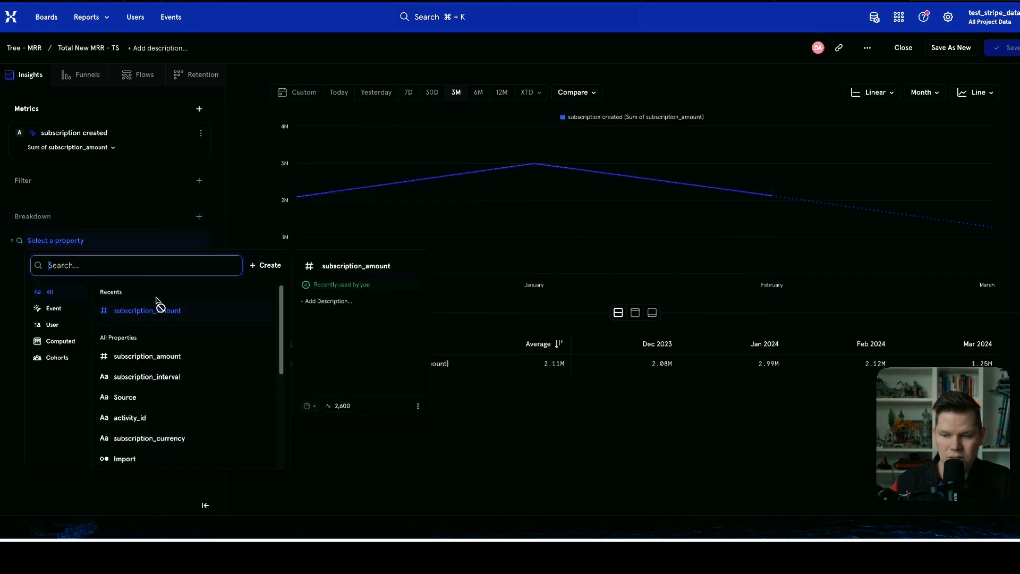
left_click(177, 377)
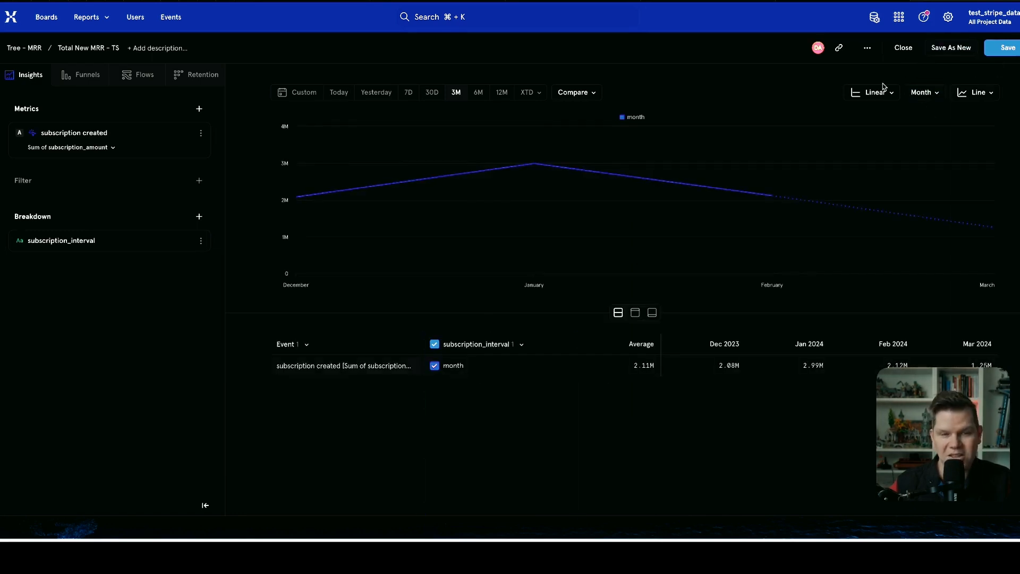
left_click(977, 93)
left_click(978, 156)
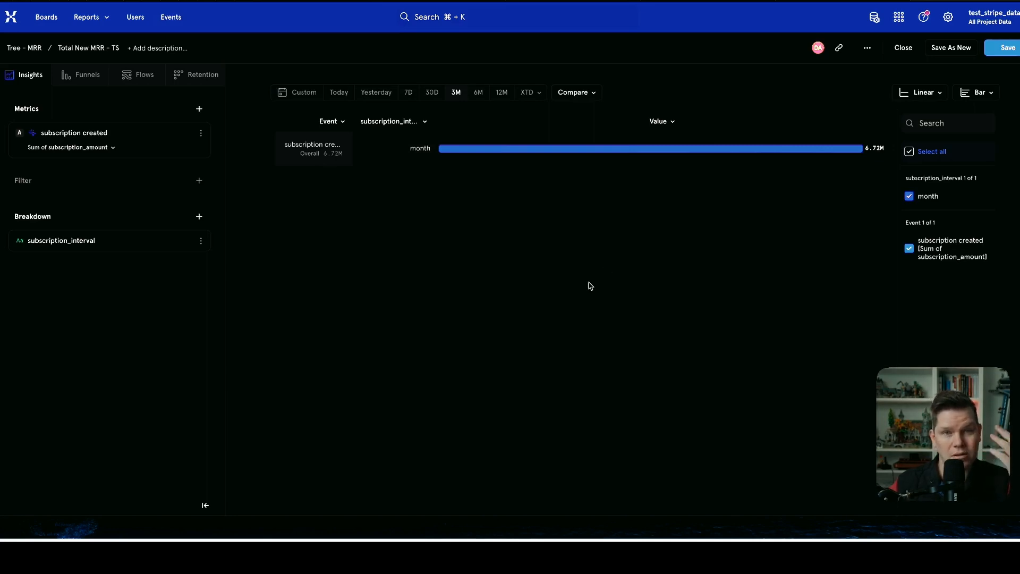
Save the interval breakdown as a new report named "Total New MRR by Interval".
left_click(950, 47)
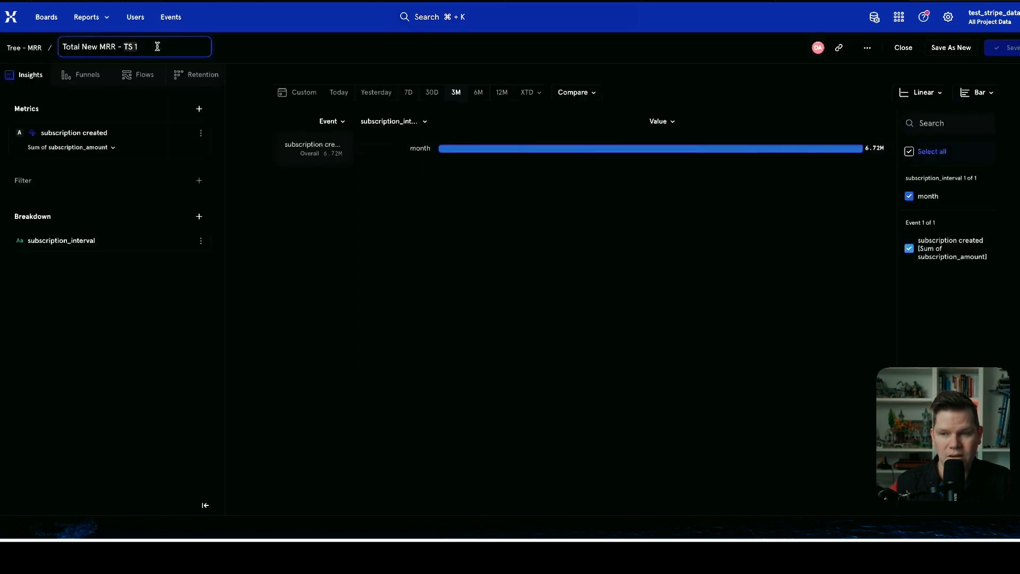
key("BackSpace")
key("BackSpace")
key("BackSpace")
key("BackSpace")
key("BackSpace")
type("by")
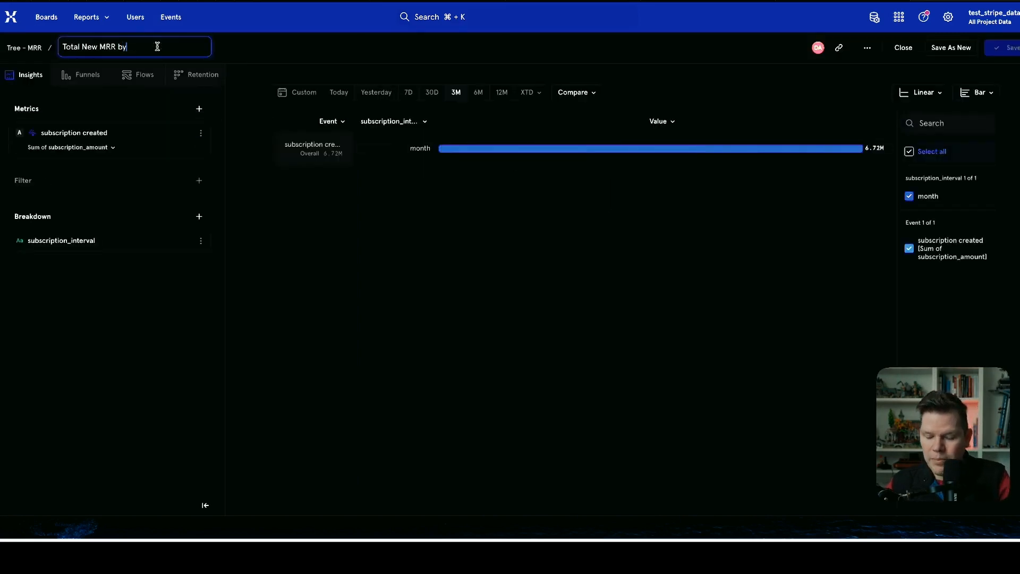
type(" Interv")
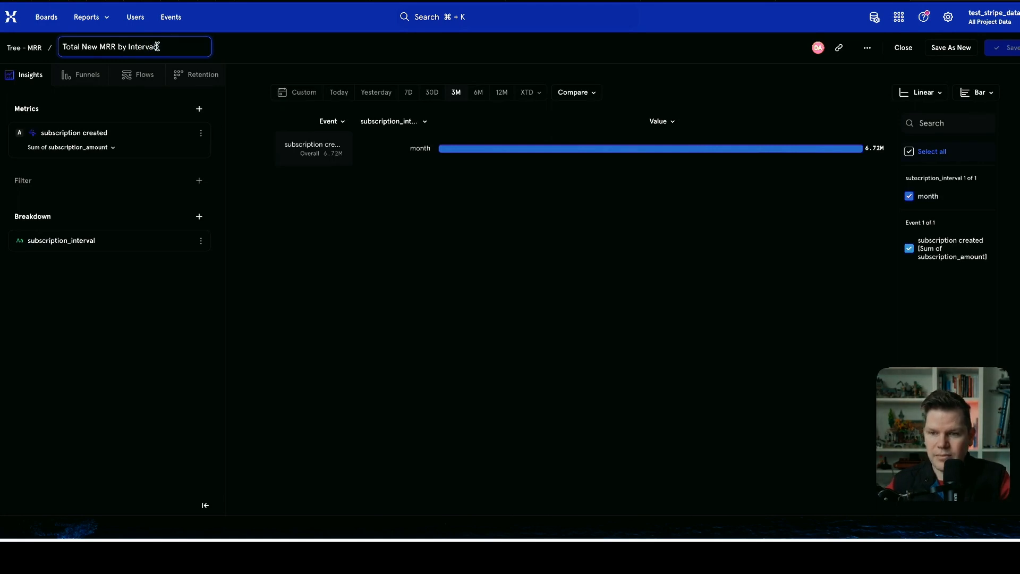
type("al")
key("Return")
Create a new Insights report based on the subscription ended event.
left_click(80, 22)
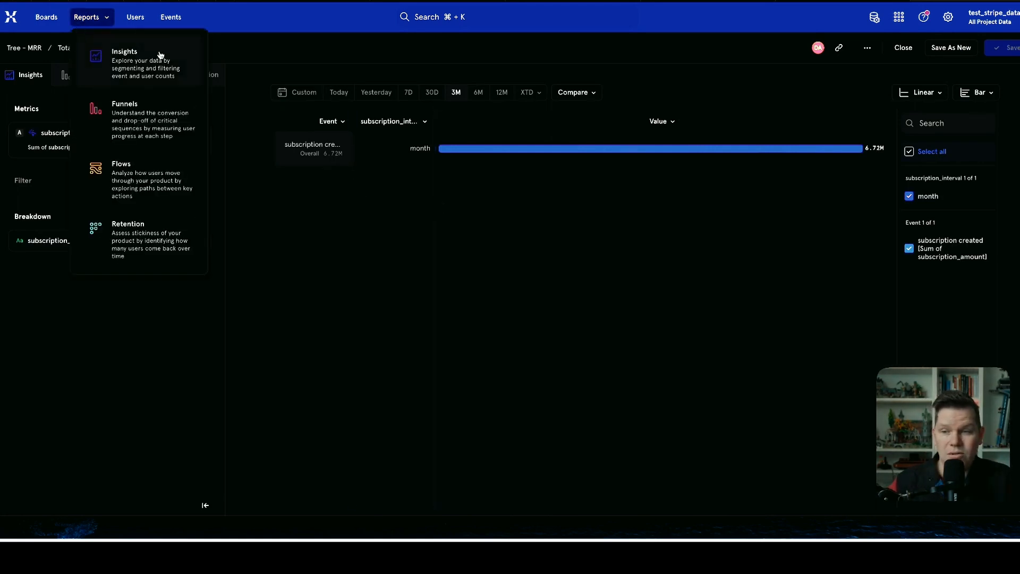
left_click(160, 50)
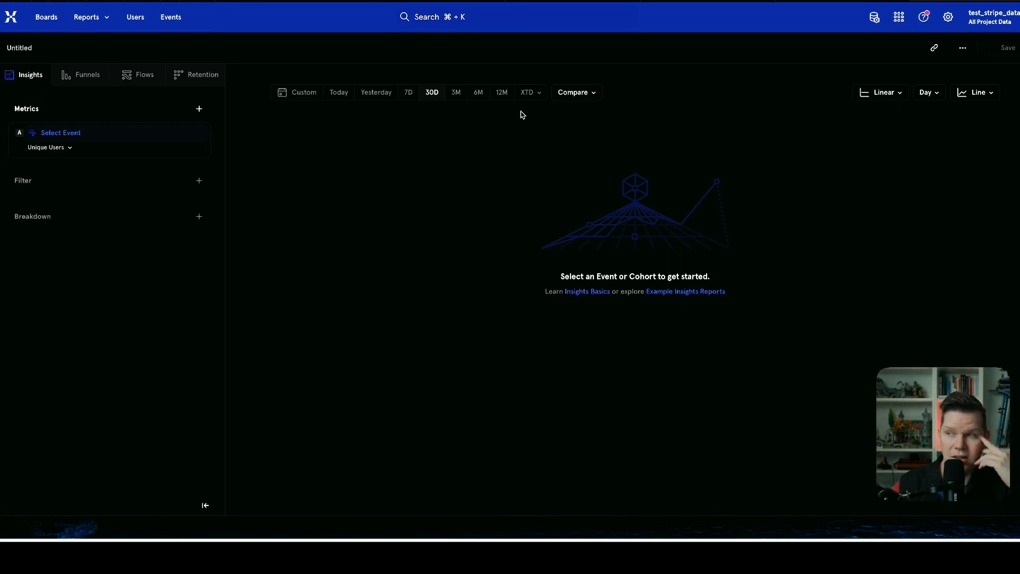
left_click(79, 134)
scroll(167, 258, "down", 1)
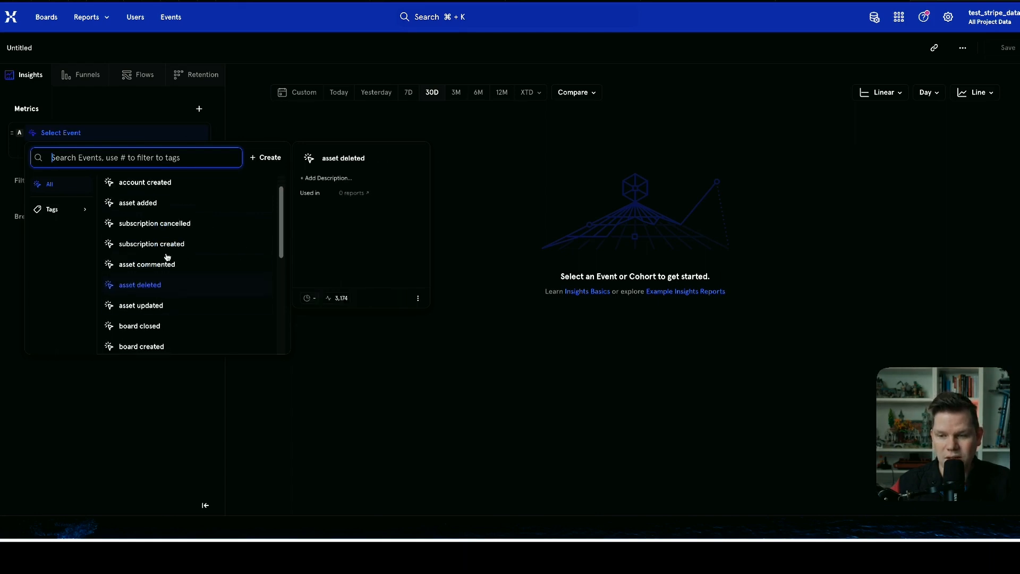
type("enden")
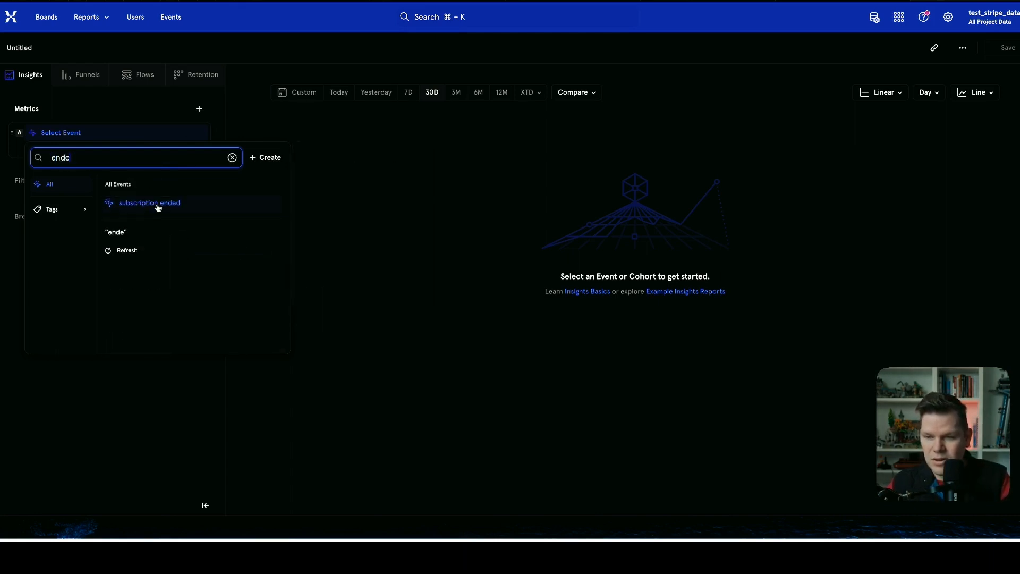
left_click(168, 225)
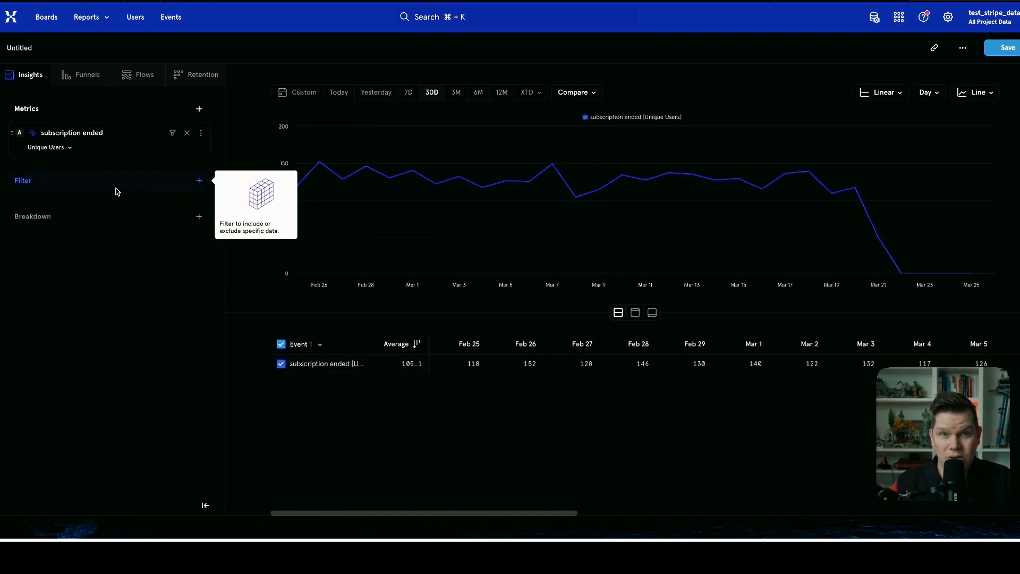
Measure the subscription ended event as the sum of subscription_amount.
left_click(53, 148)
left_click(103, 274)
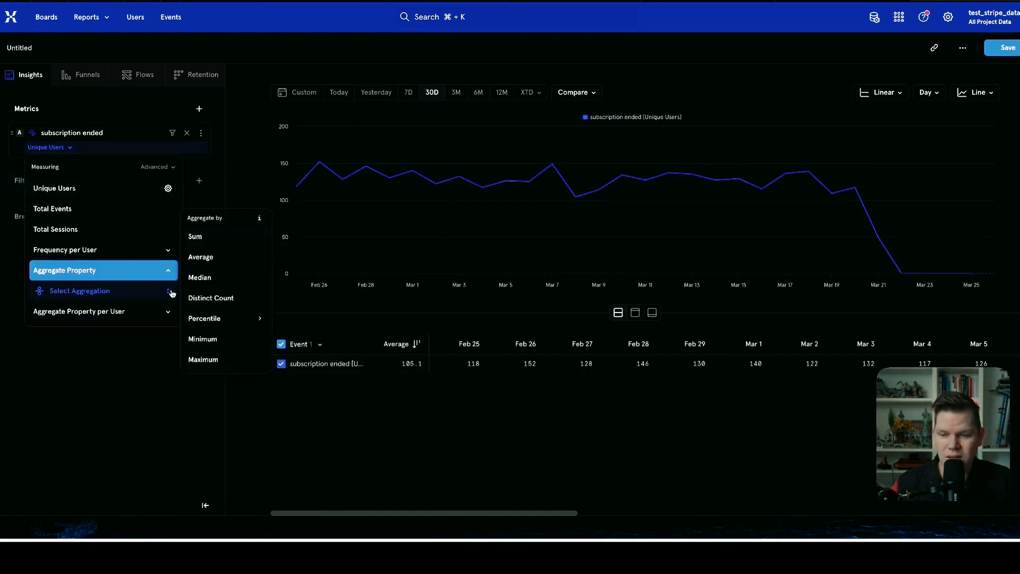
left_click(250, 238)
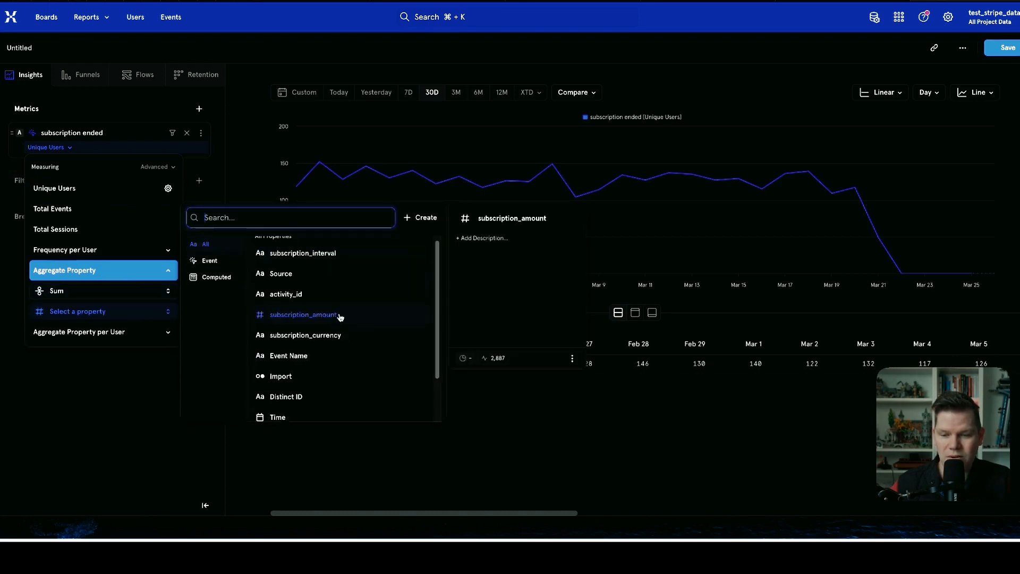
left_click(401, 318)
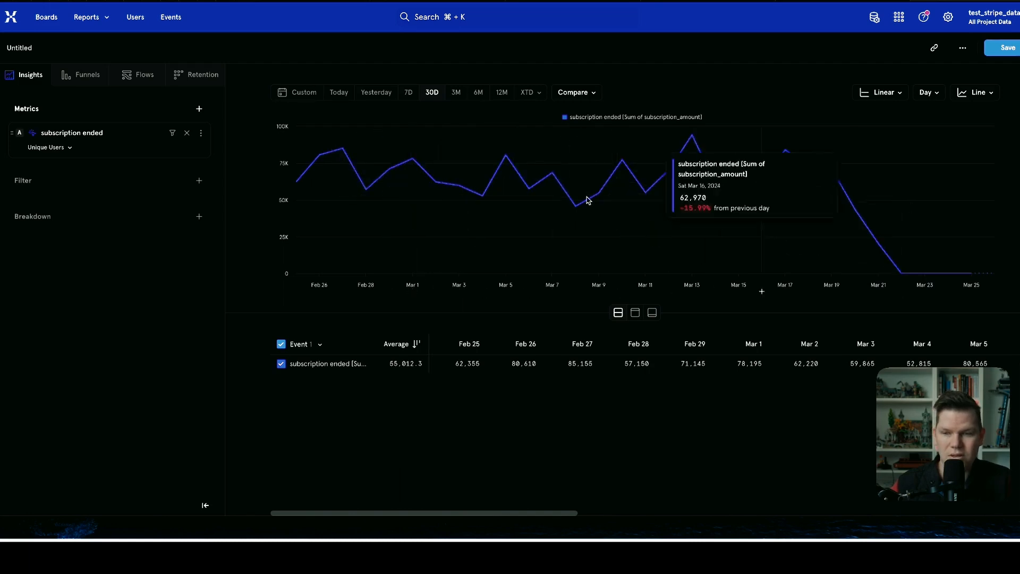
Save the churn report to the Tree - MRR board and name it "Total Churned MRR".
left_click(1005, 47)
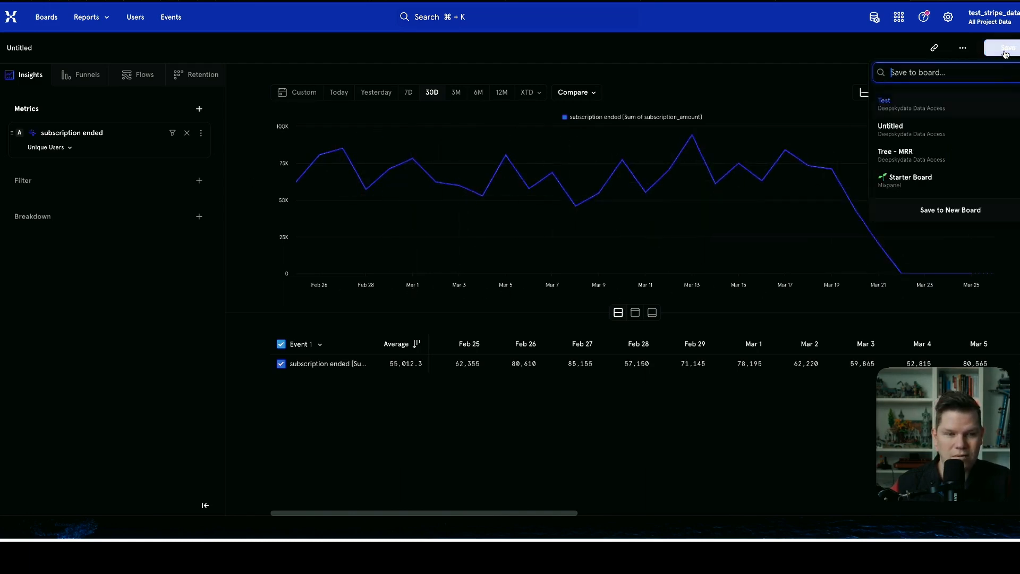
left_click(950, 156)
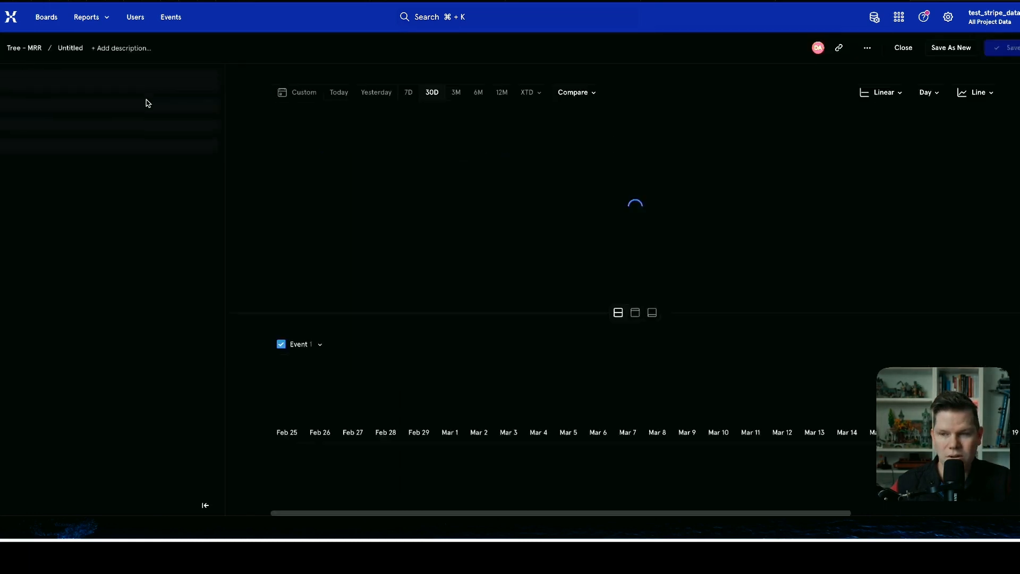
left_click(75, 47)
type("Total ")
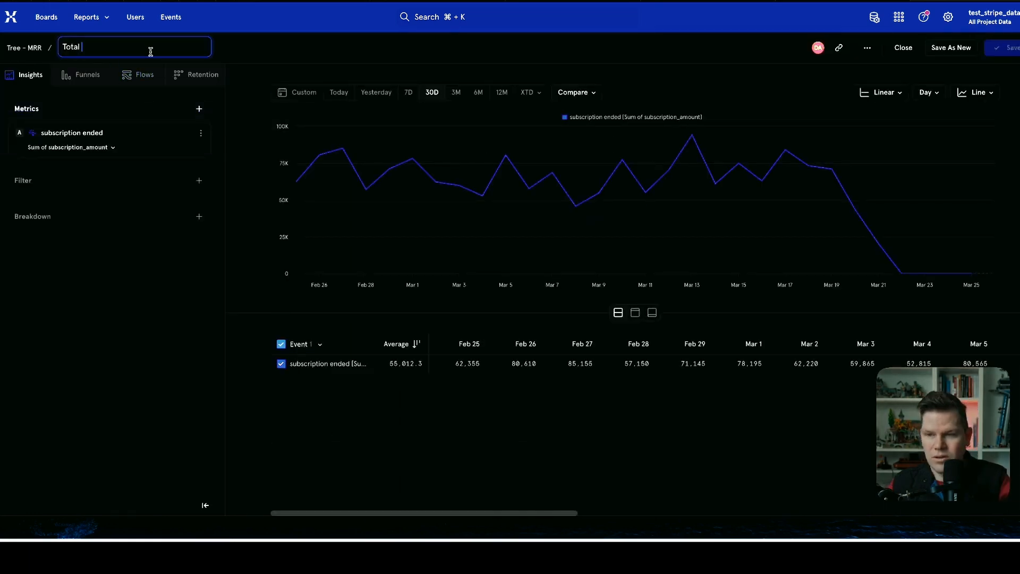
type("Churned MRR")
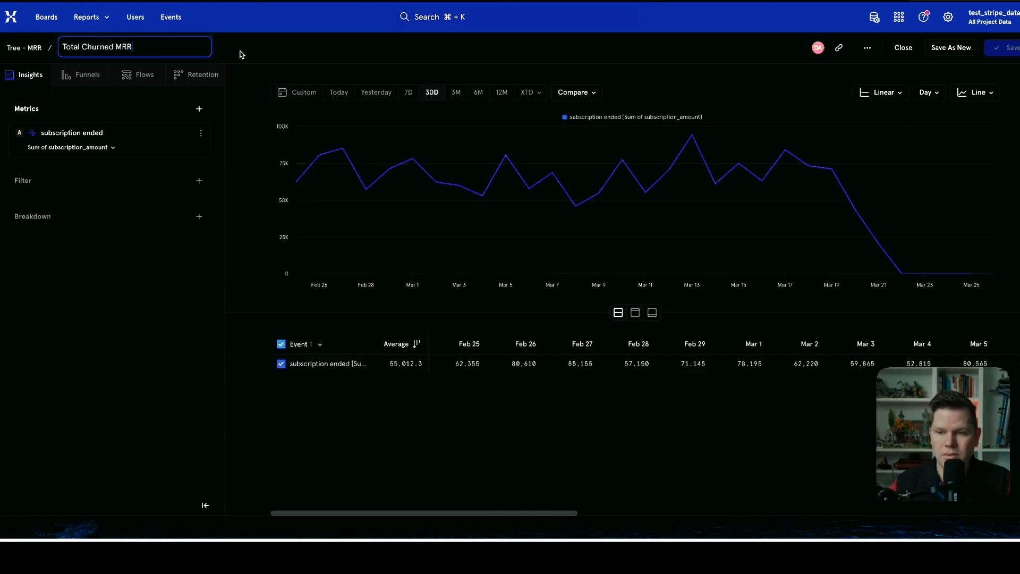
key("Return")
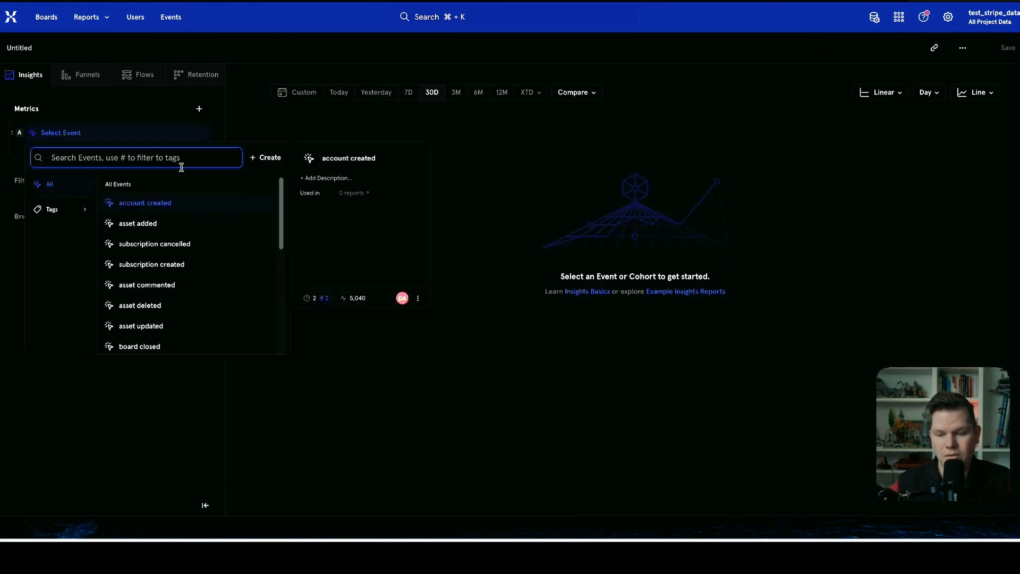
Build a new Insights report on the subscription renewed event, measured as the sum of subscription_amount.
type("renew")
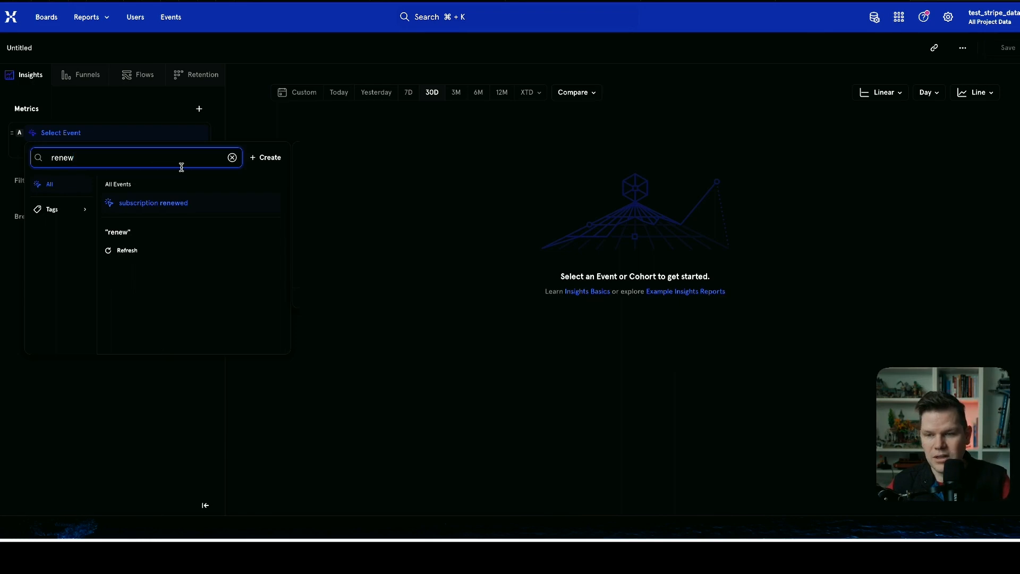
left_click(184, 201)
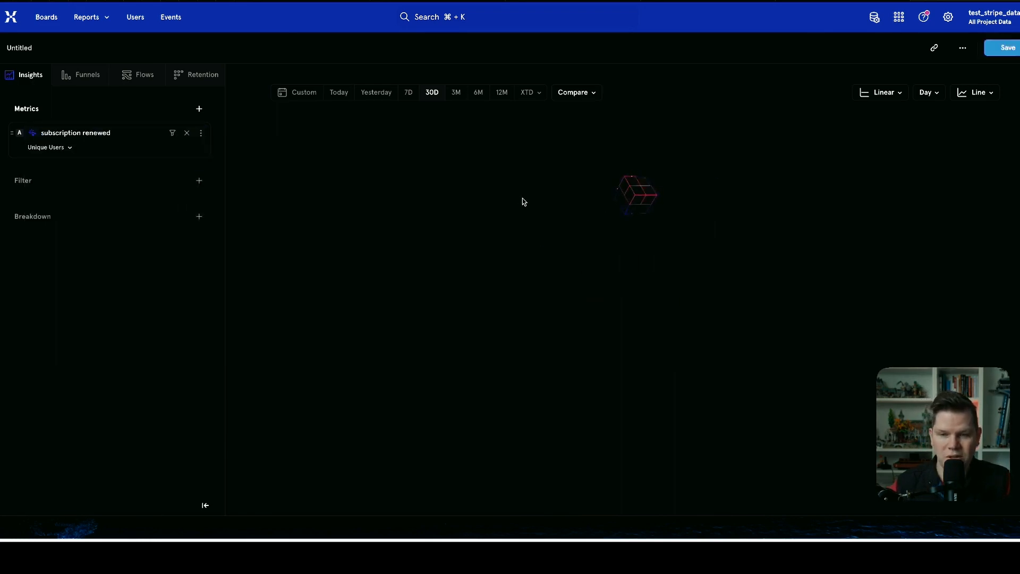
left_click(47, 149)
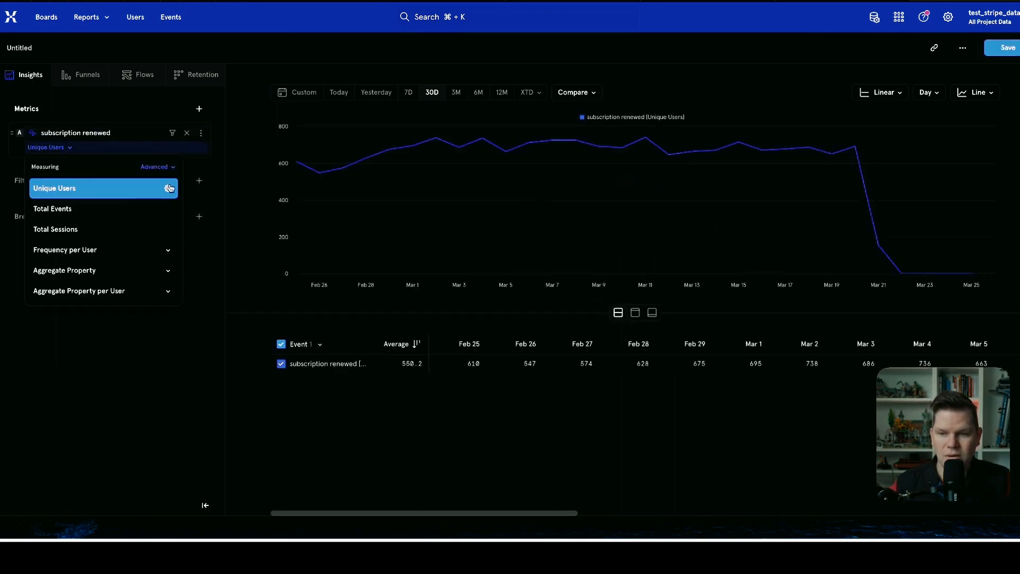
left_click(128, 271)
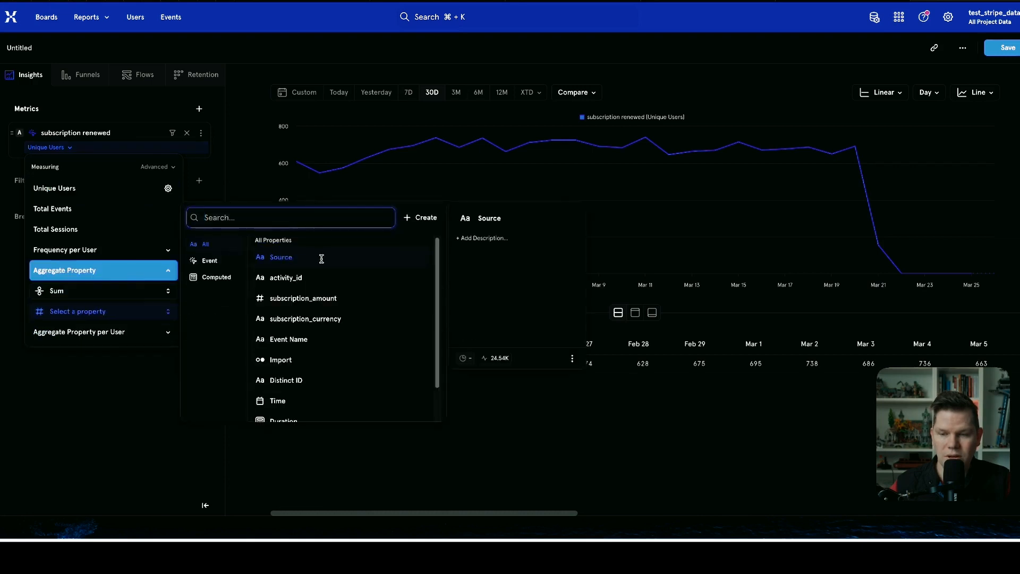
left_click(334, 298)
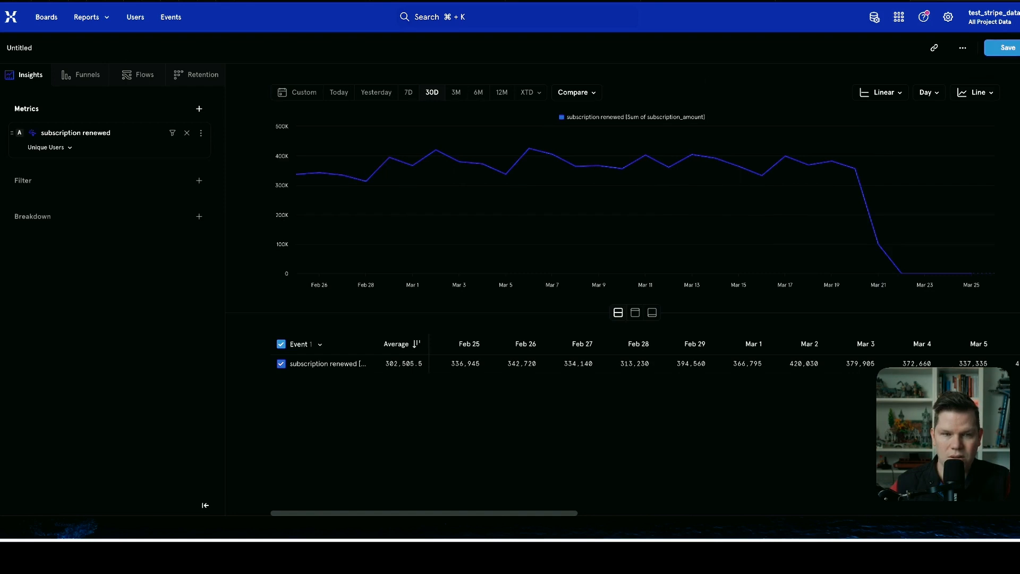
Display the renewed MRR as a single Metric value and save it to the Tree - MRR board as "Total renewed MRR".
left_click(977, 93)
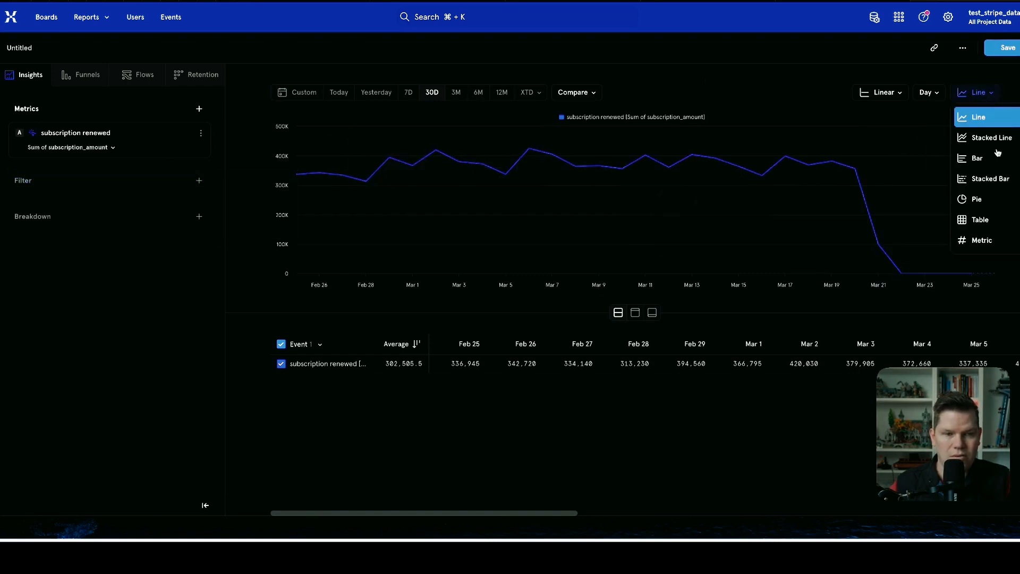
left_click(984, 239)
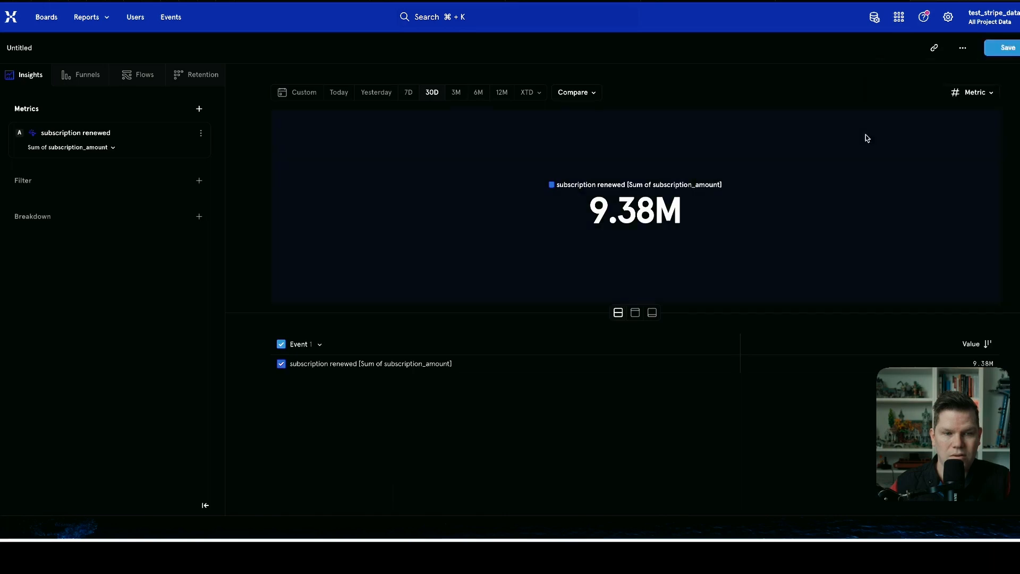
left_click(1006, 49)
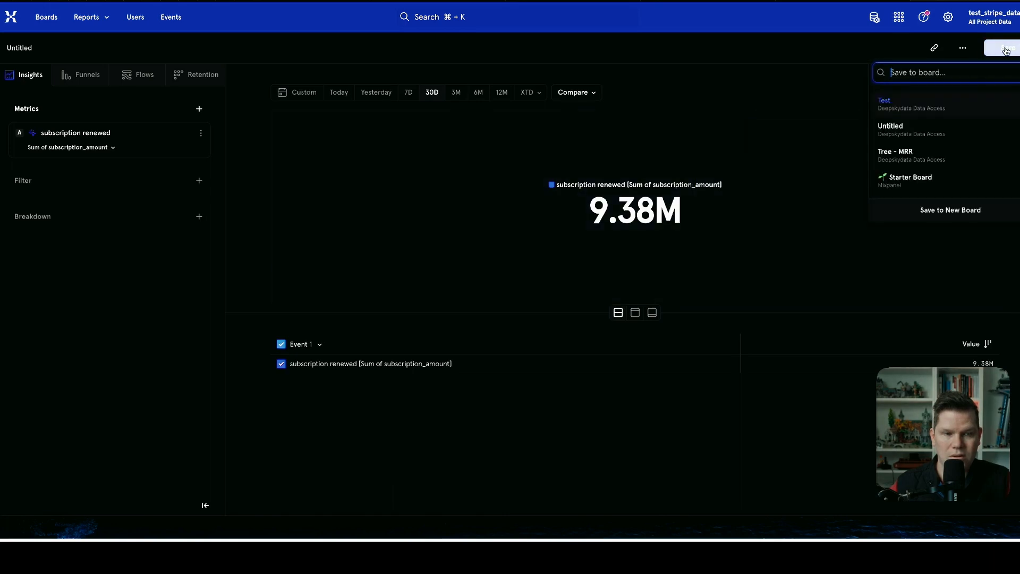
left_click(933, 108)
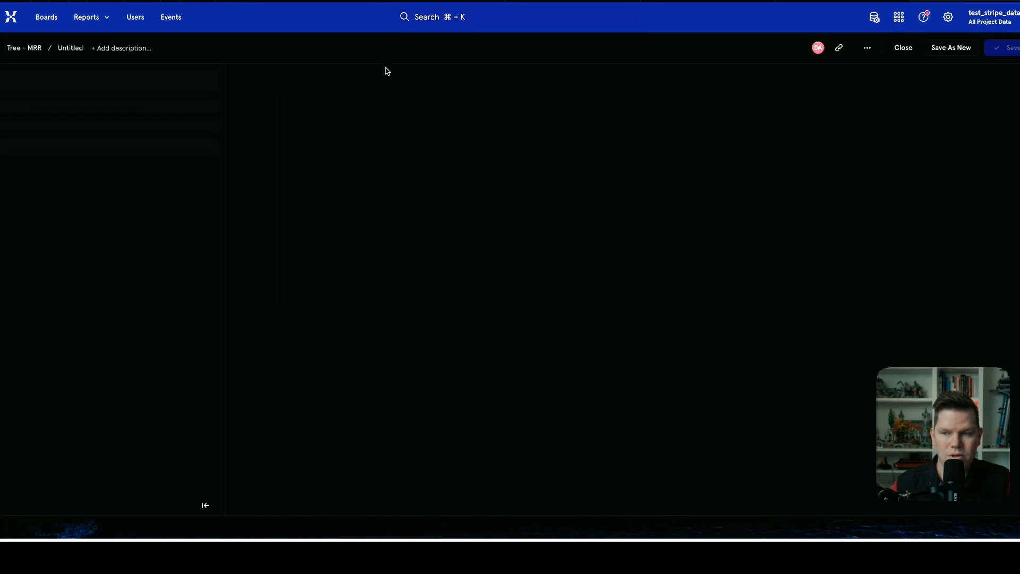
left_click(77, 53)
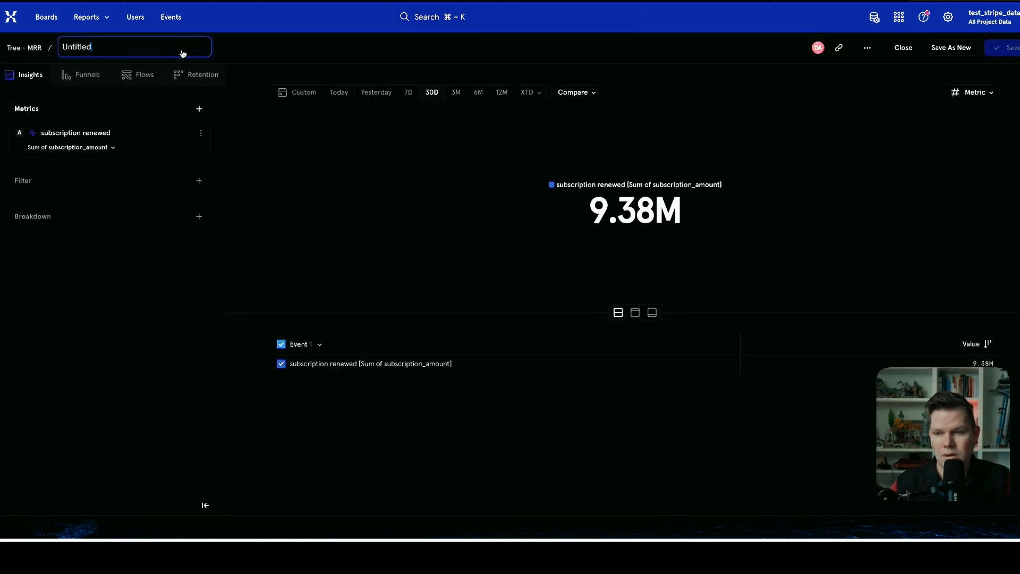
key("super+a")
key("BackSpace")
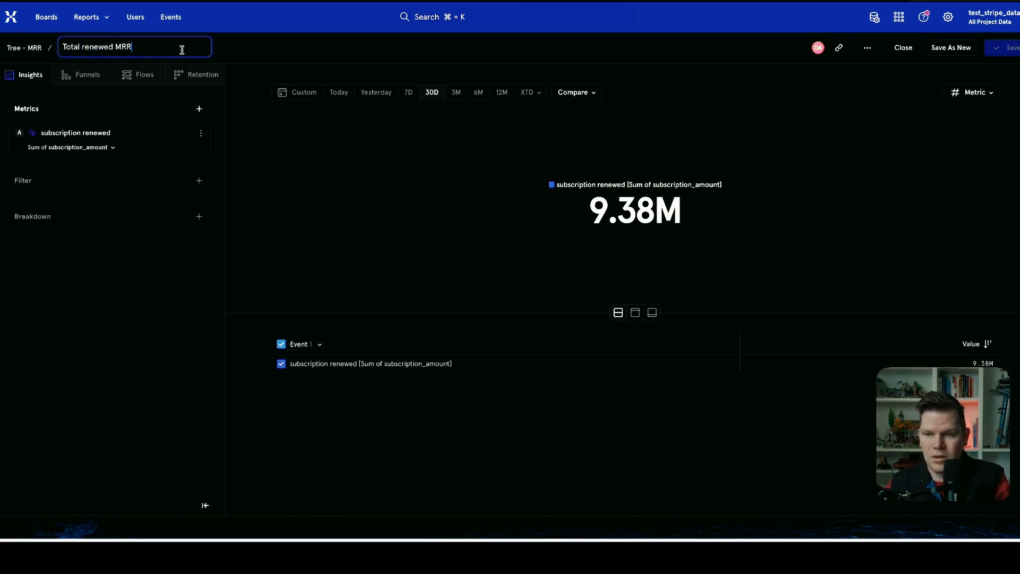
key("Return")
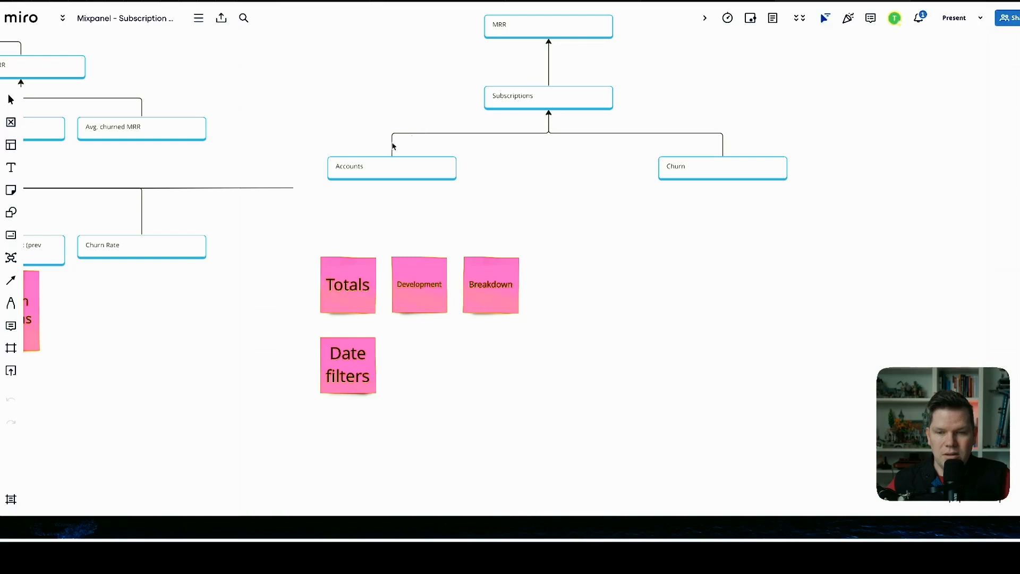
Check the total MRR branch of the Miro metric tree and start a new Mixpanel Insights report on the subscription created event.
left_click_drag(312, 125, 735, 155)
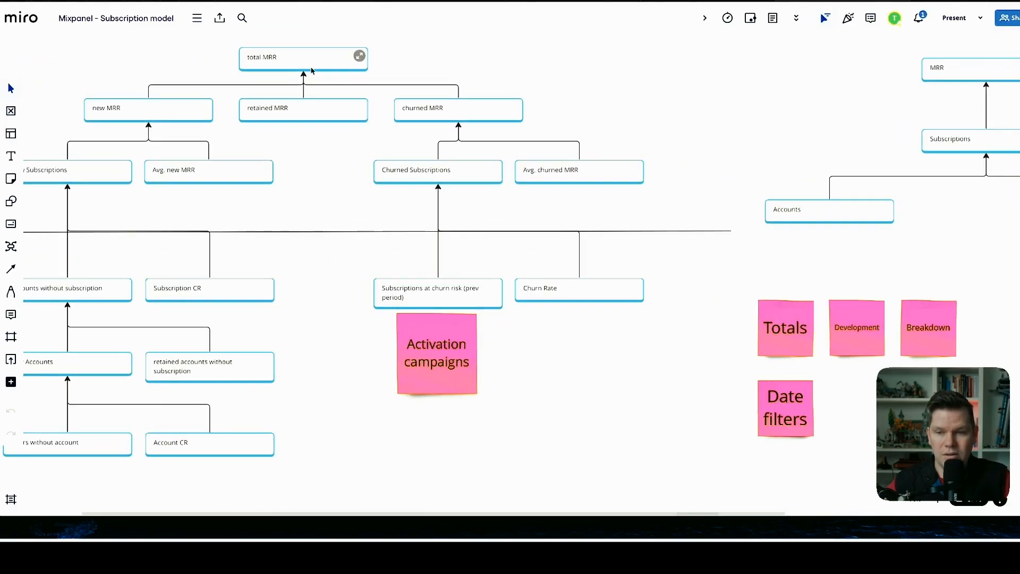
left_click(355, 53)
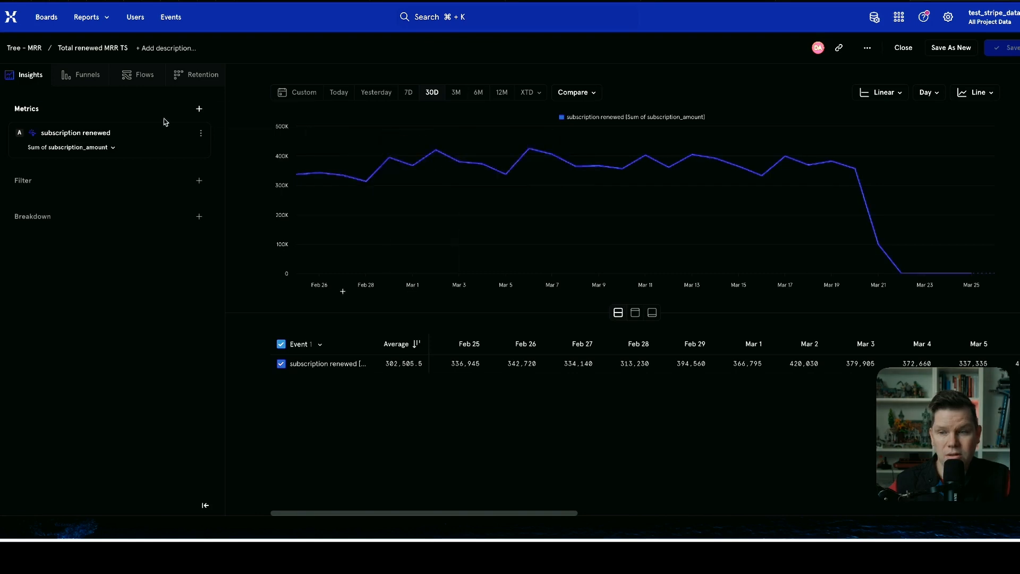
left_click(101, 19)
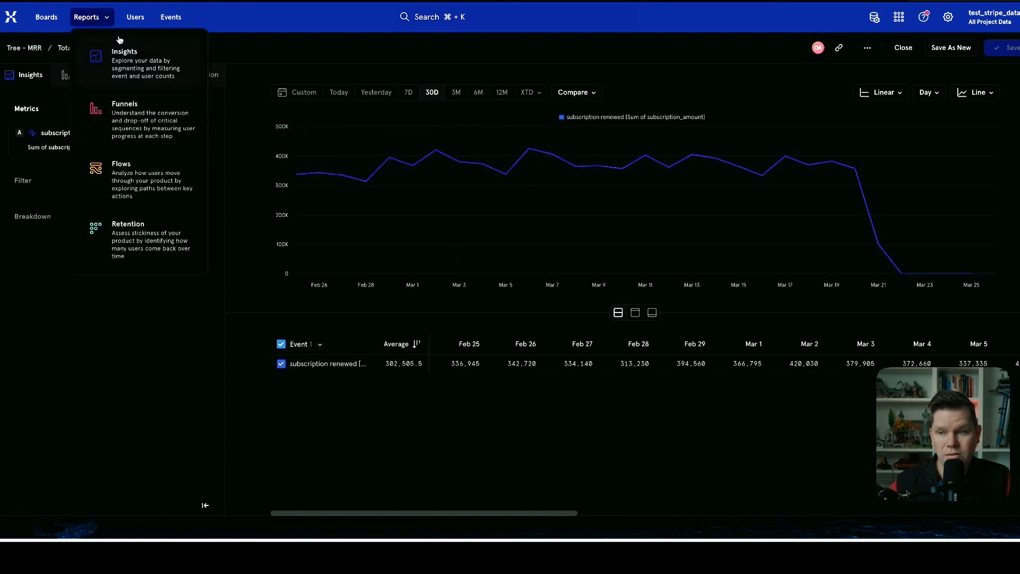
left_click(59, 133)
left_click(182, 264)
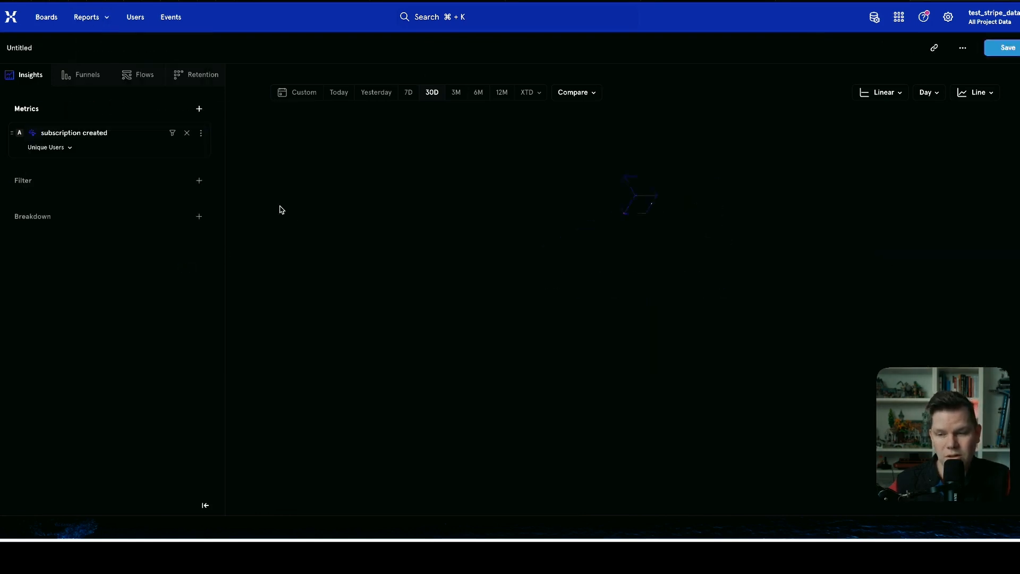
Measure the subscription created event as the sum of subscription_amount.
left_click(56, 149)
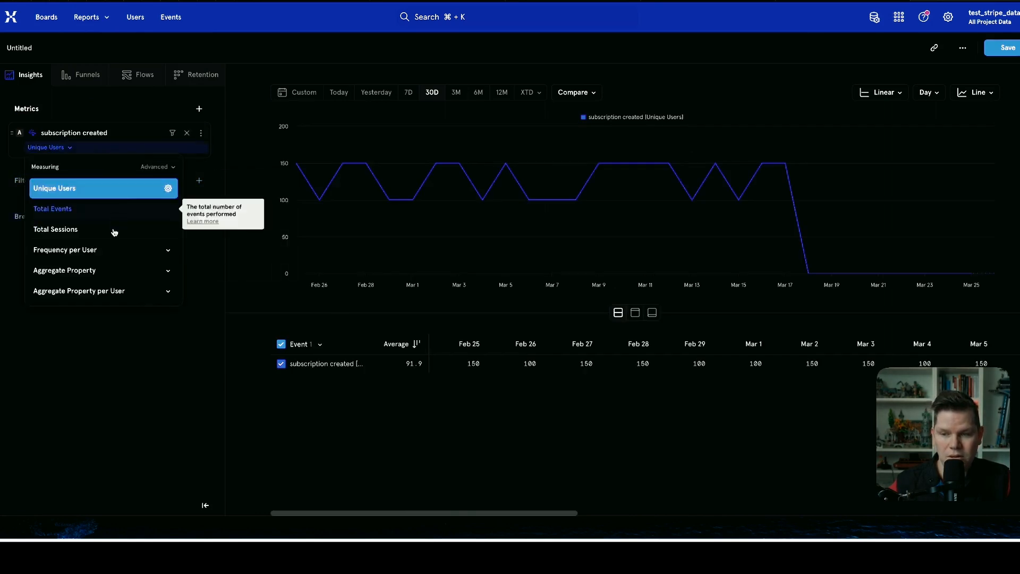
left_click(114, 270)
left_click(215, 242)
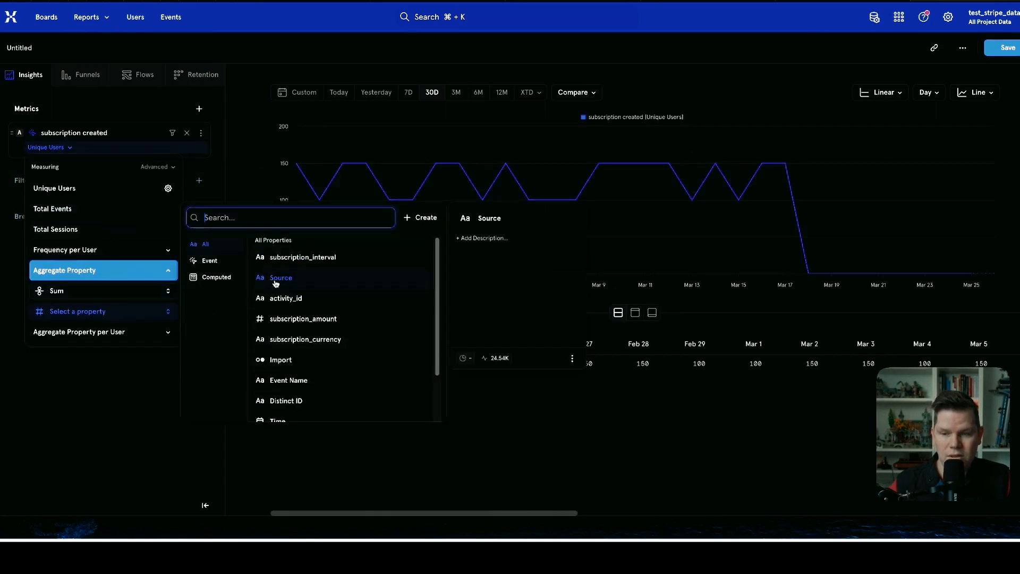
left_click(329, 318)
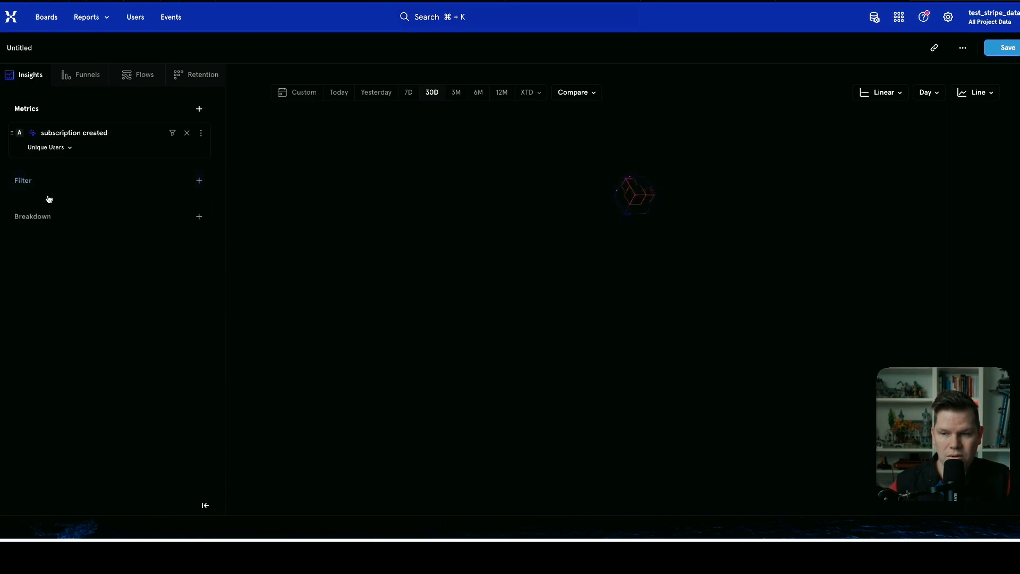
Add the subscription renewed event as a second metric, measured as the sum of subscription_amount.
left_click(164, 109)
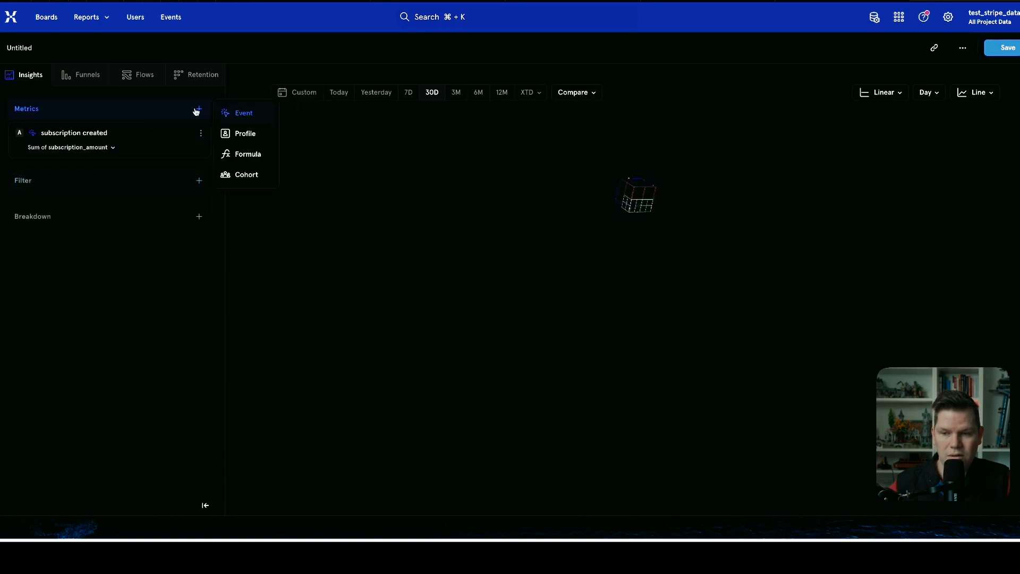
left_click(198, 109)
left_click(198, 109)
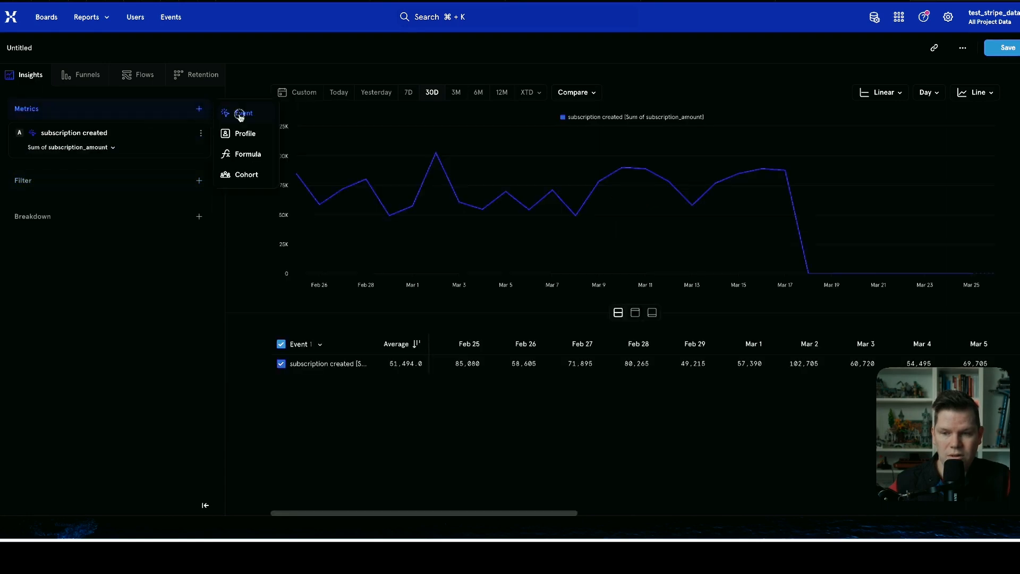
left_click(239, 113)
type("rn")
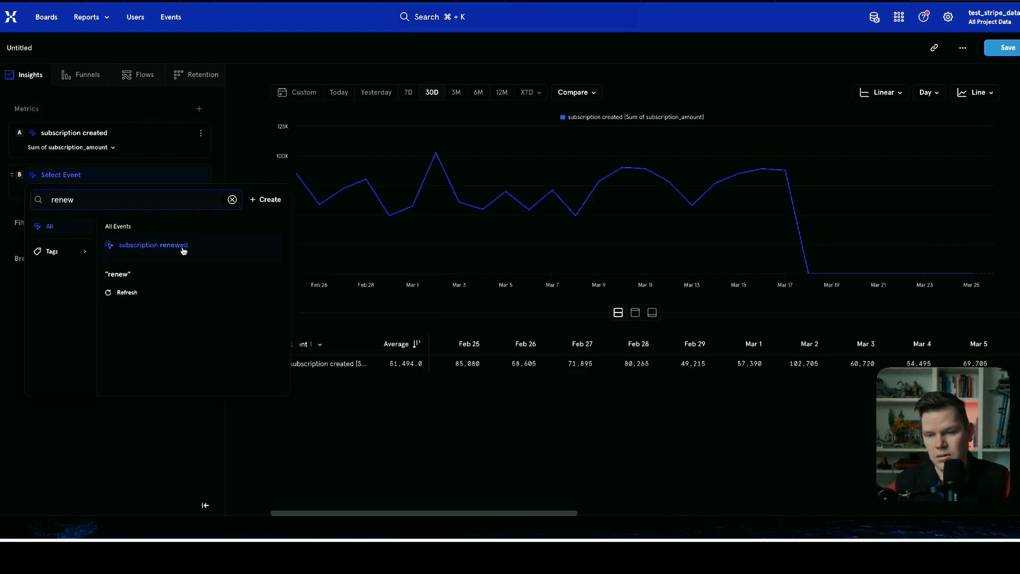
left_click(182, 246)
left_click(53, 191)
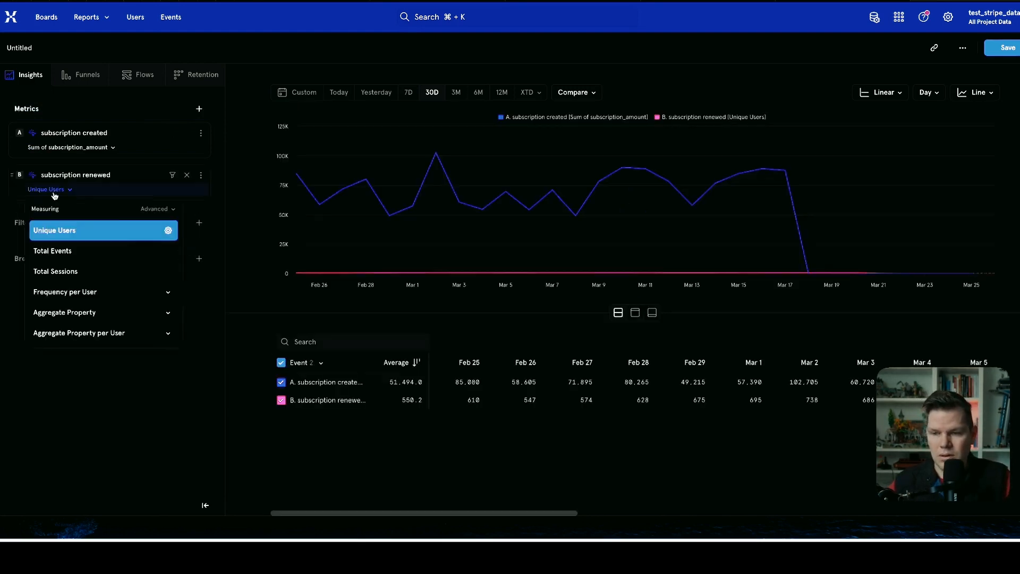
left_click(128, 312)
left_click(213, 284)
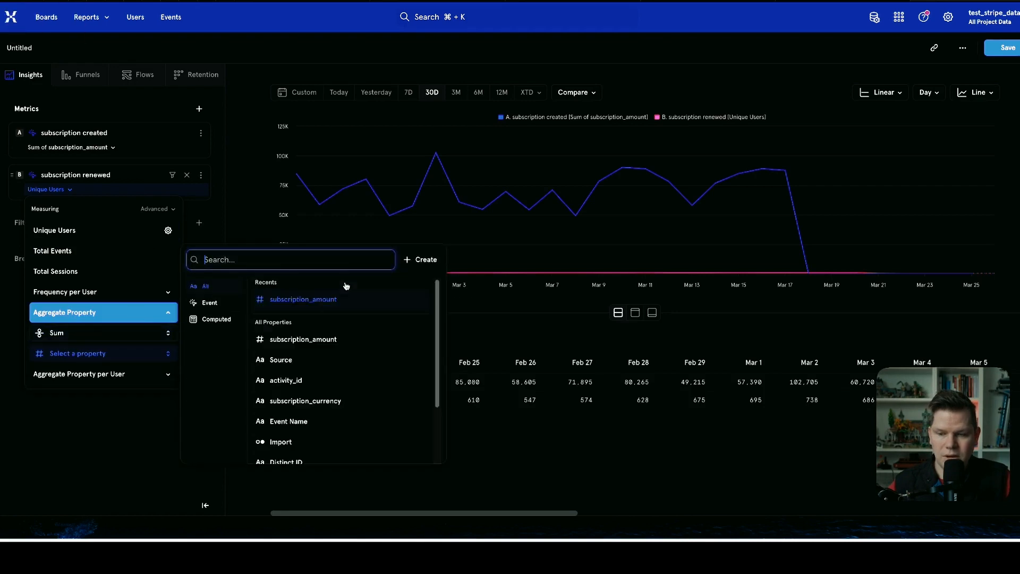
left_click(343, 338)
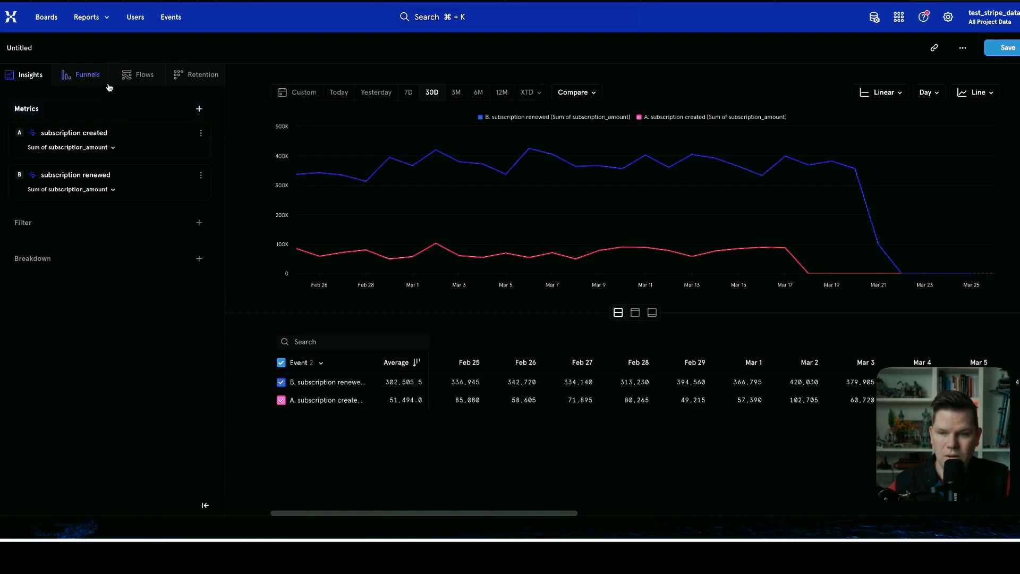
Add the subscription ended event as a third metric, measured as the sum of subscription_amount.
left_click(198, 109)
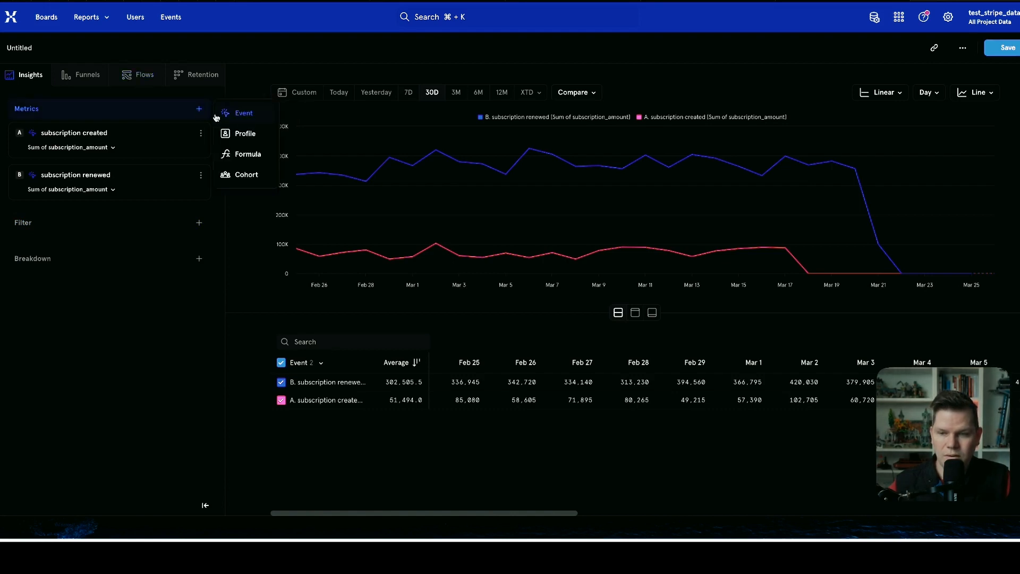
left_click(245, 113)
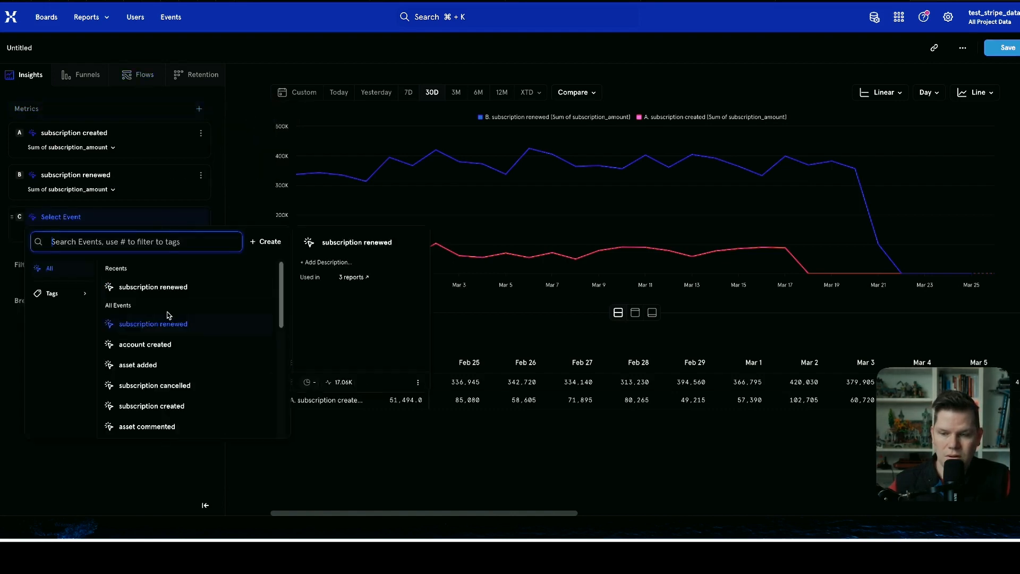
type("e")
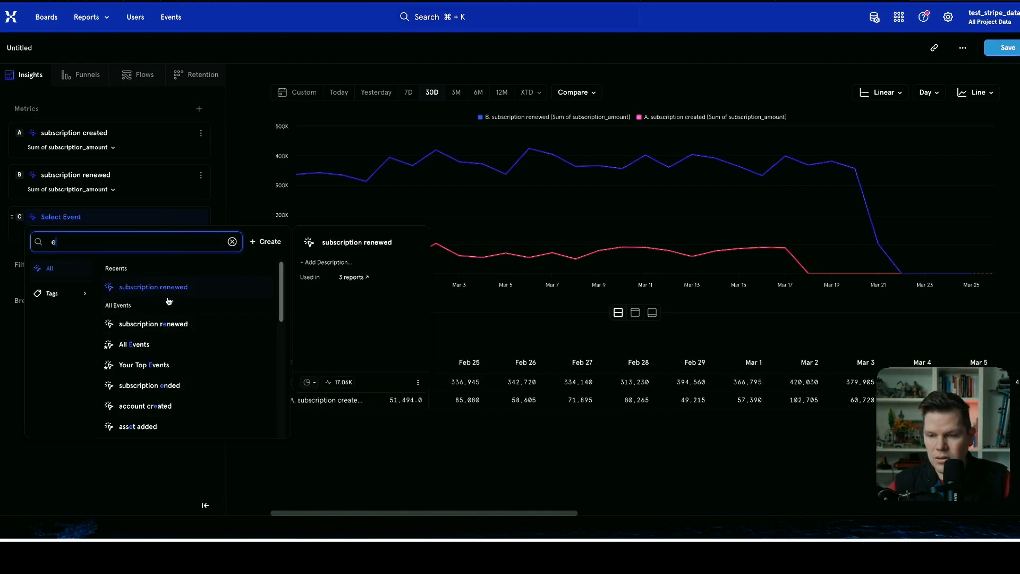
type("nd")
left_click(169, 306)
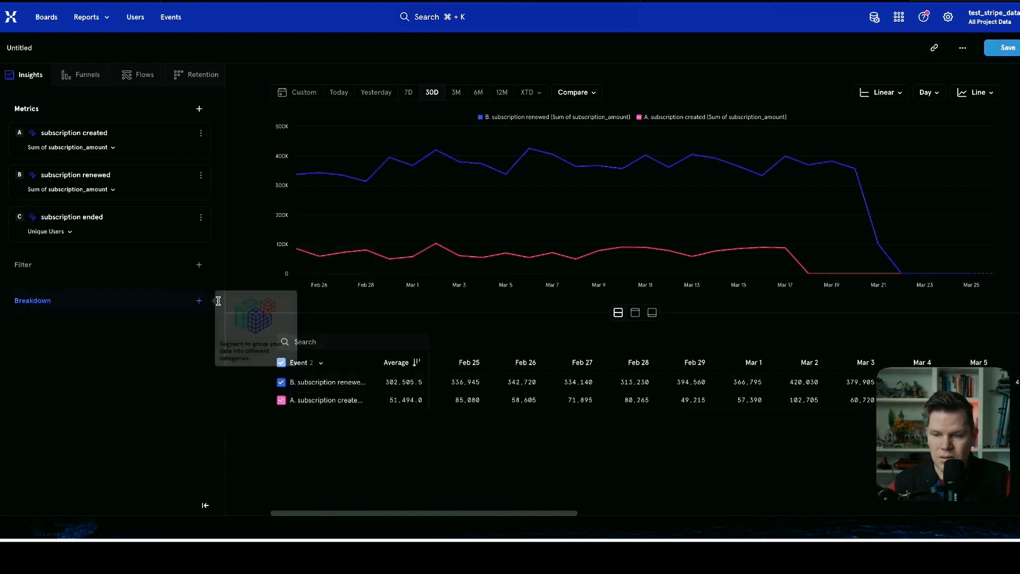
left_click(74, 232)
left_click(133, 353)
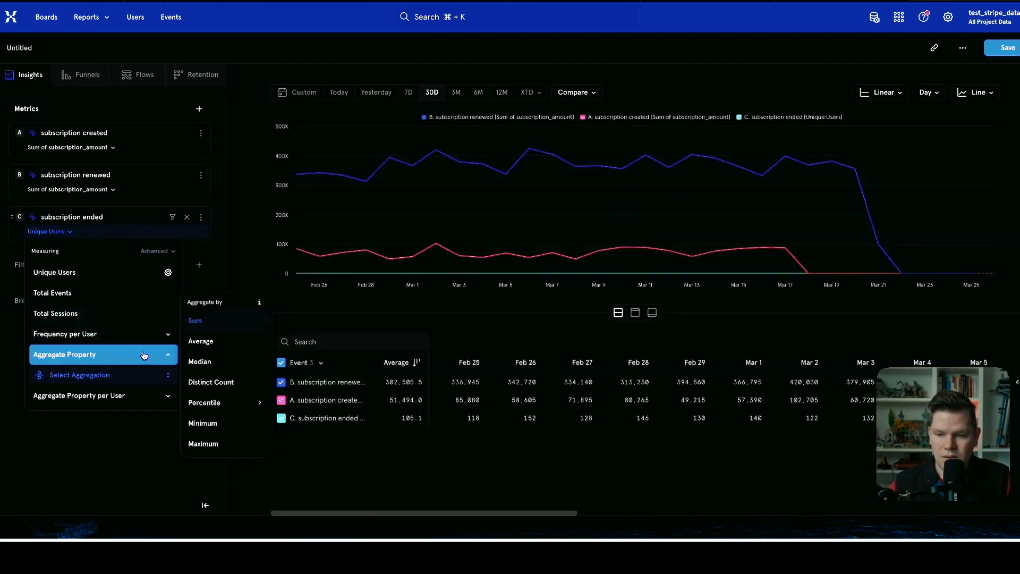
left_click(235, 328)
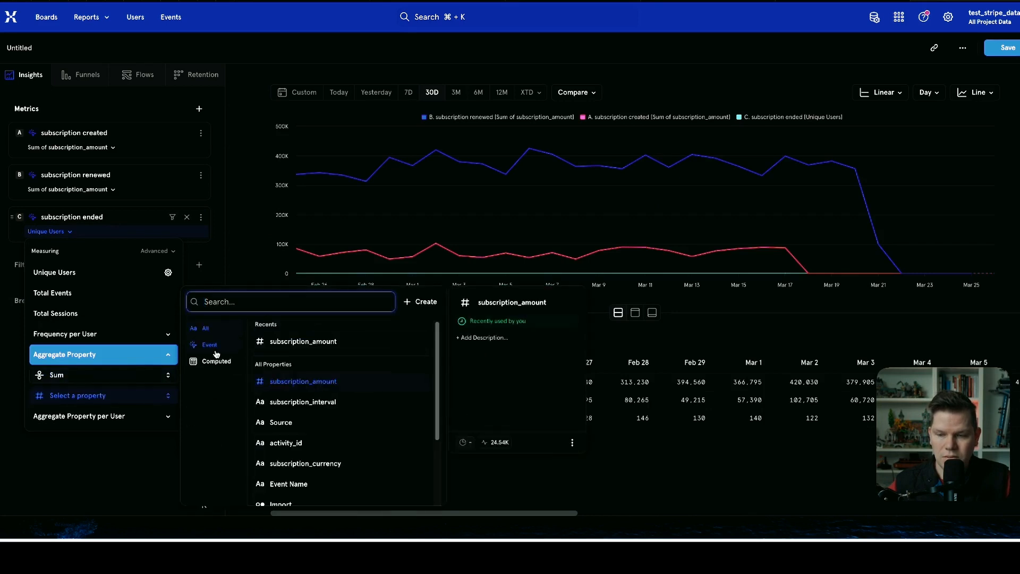
left_click(330, 382)
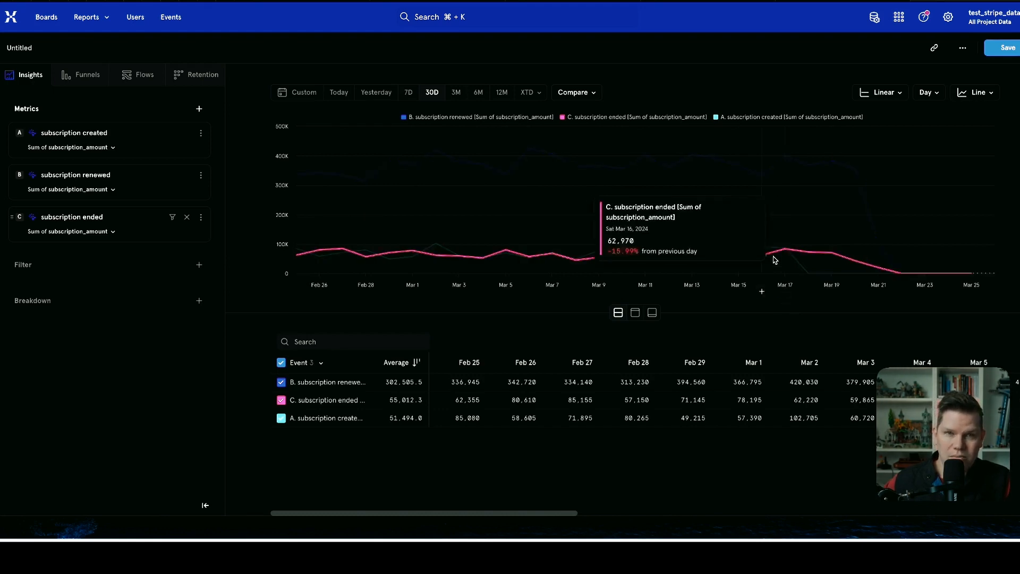
Set the report's date range to 3M and add a formula metric calculating (A+B)-C.
left_click(456, 93)
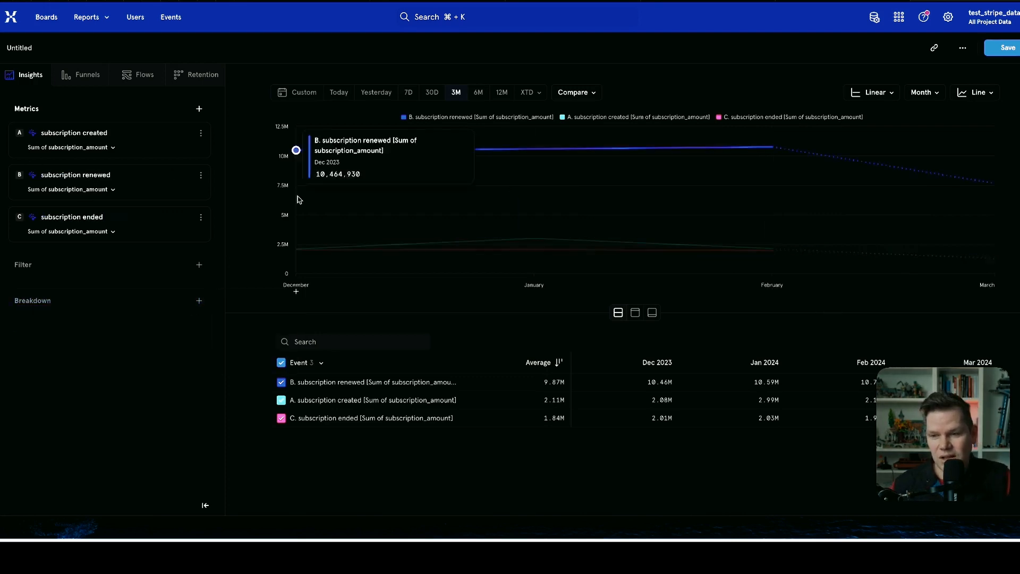
left_click(198, 108)
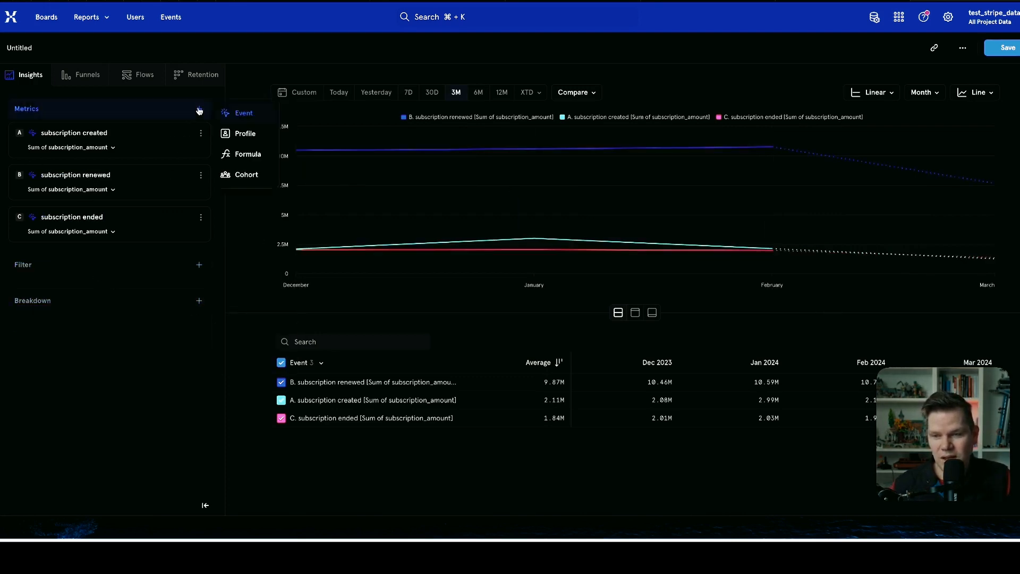
left_click(258, 161)
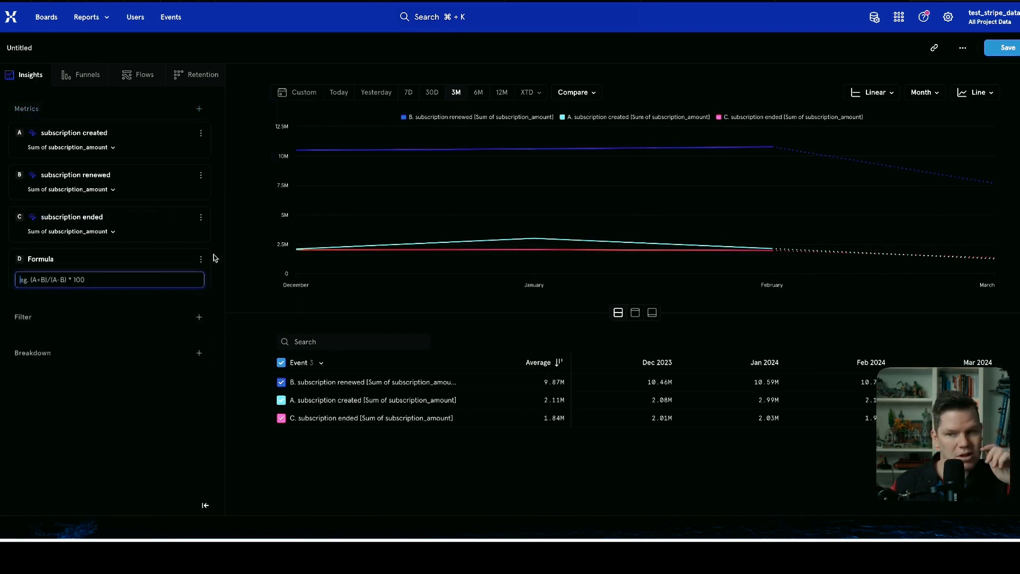
type("(A+B)-C")
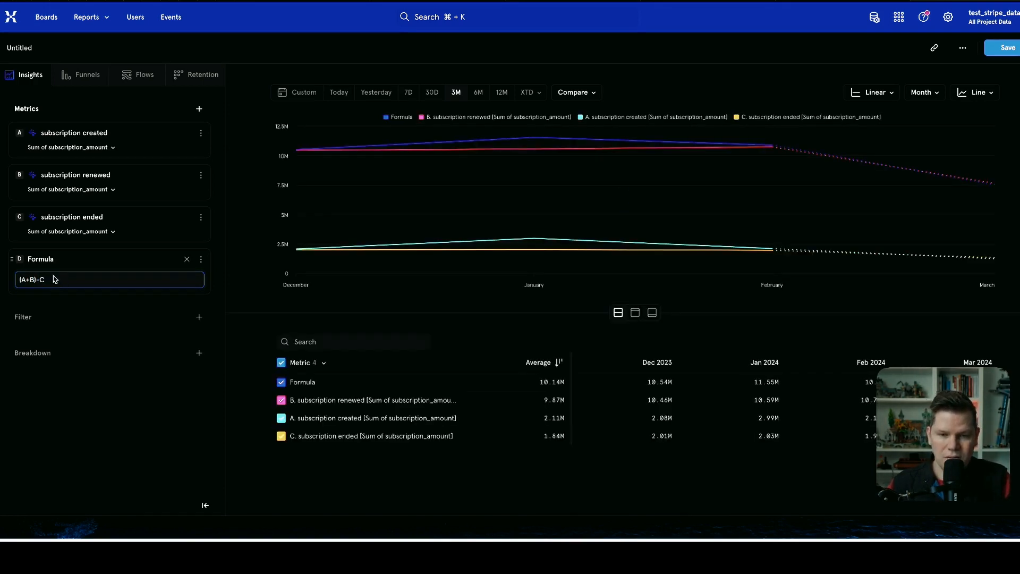
left_click(130, 304)
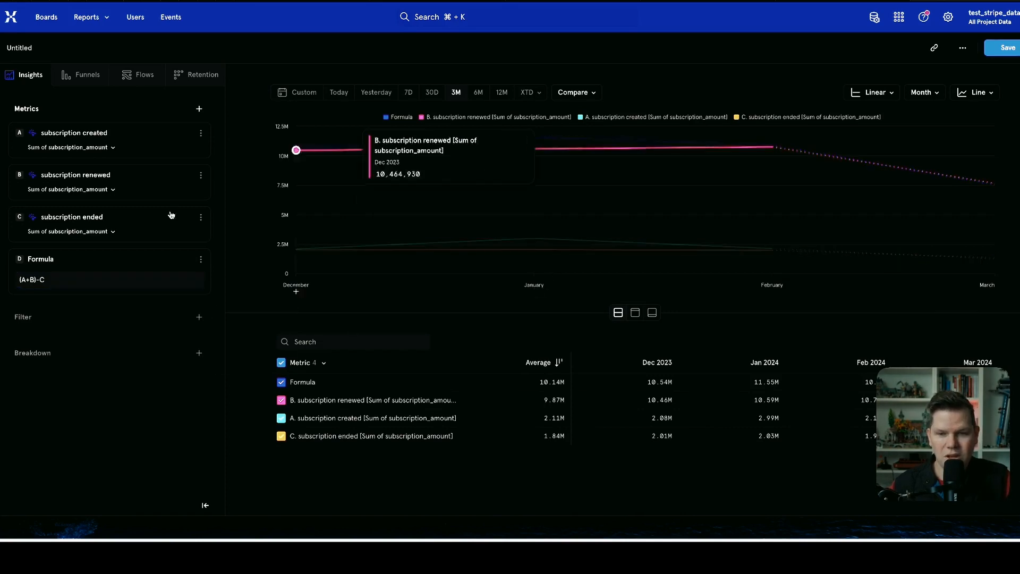
Rename the formula metric "Total MRR".
left_click(200, 260)
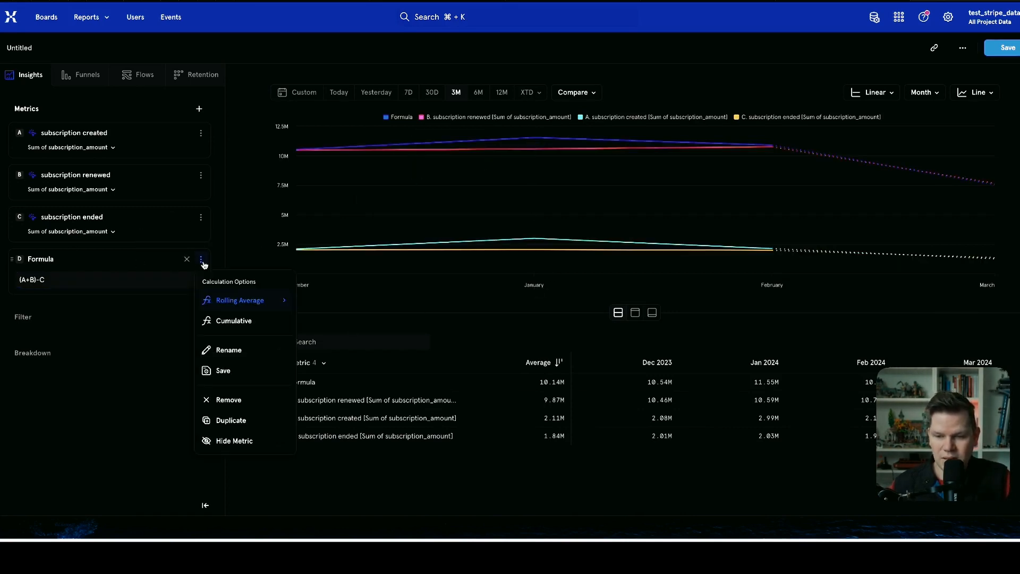
left_click(229, 349)
type("Tttal MRR")
key("Return")
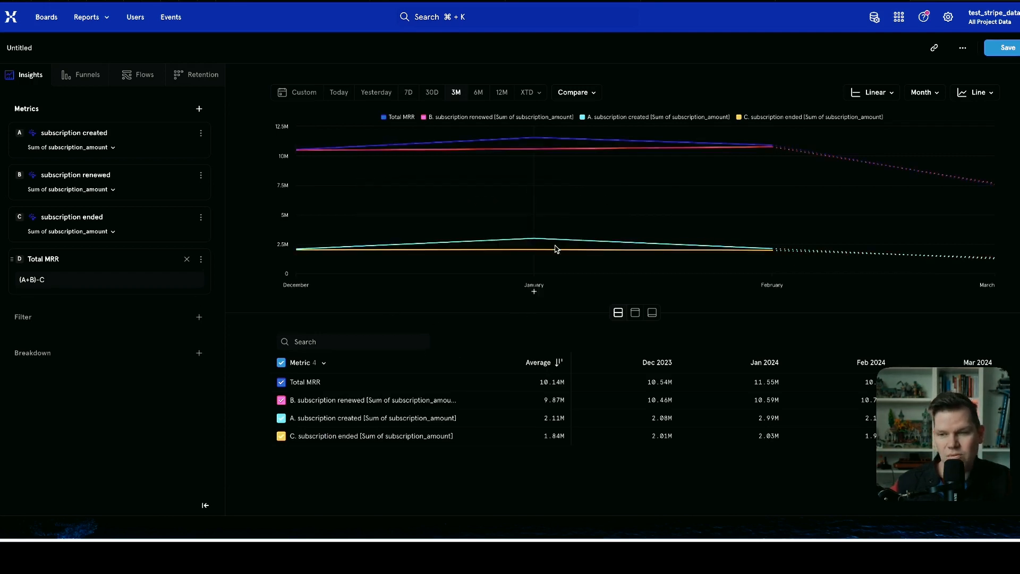
Save the line report to the Tree - MRR board and name it "Total MRR TS".
left_click(1007, 48)
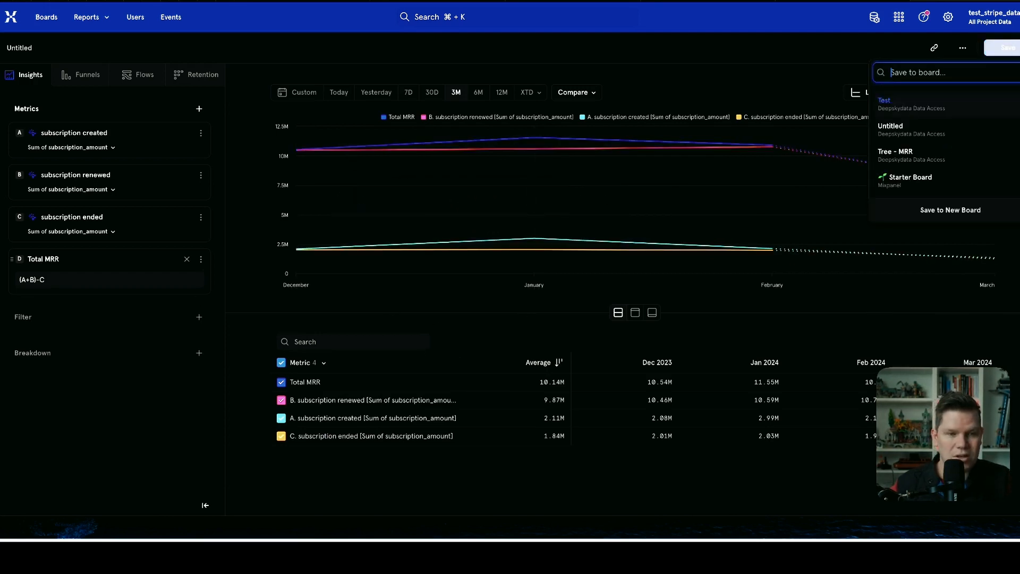
left_click(930, 155)
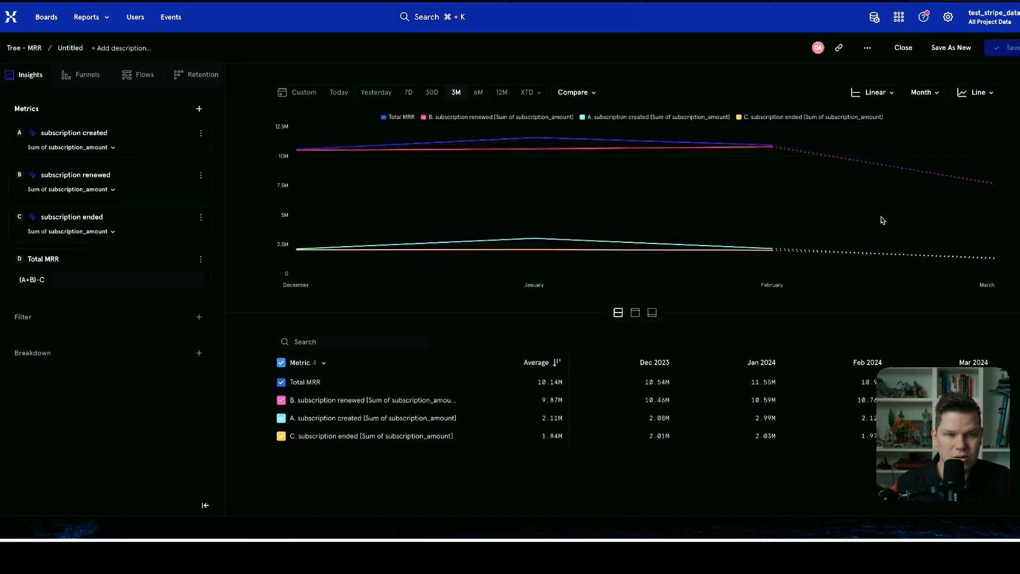
left_click(80, 47)
key("ctrl+a")
type("T")
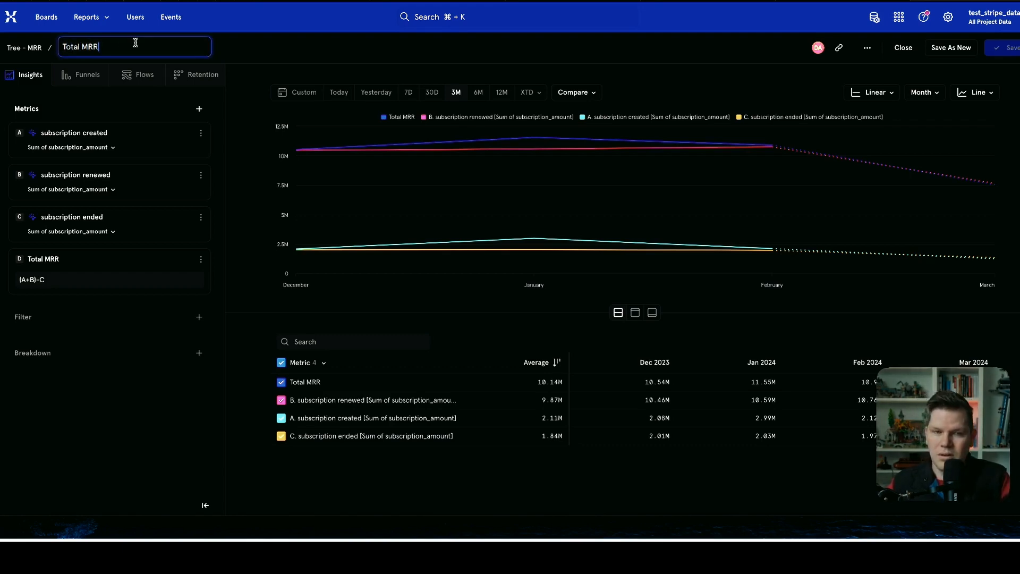
key("Return")
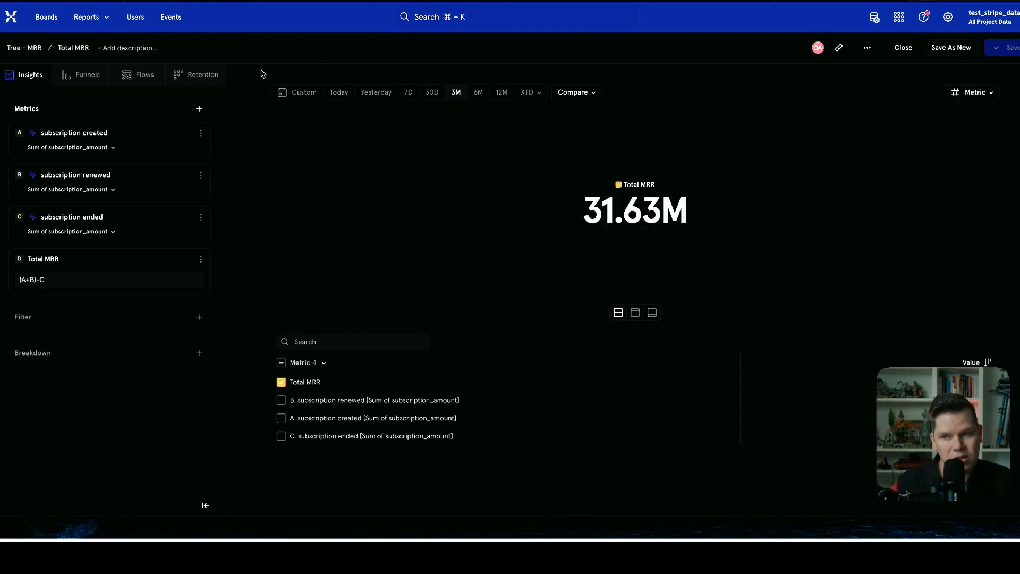
Open the Tree - MRR board and arrange the Total New MRR, TS and by Interval cards side by side in one row.
left_click(49, 17)
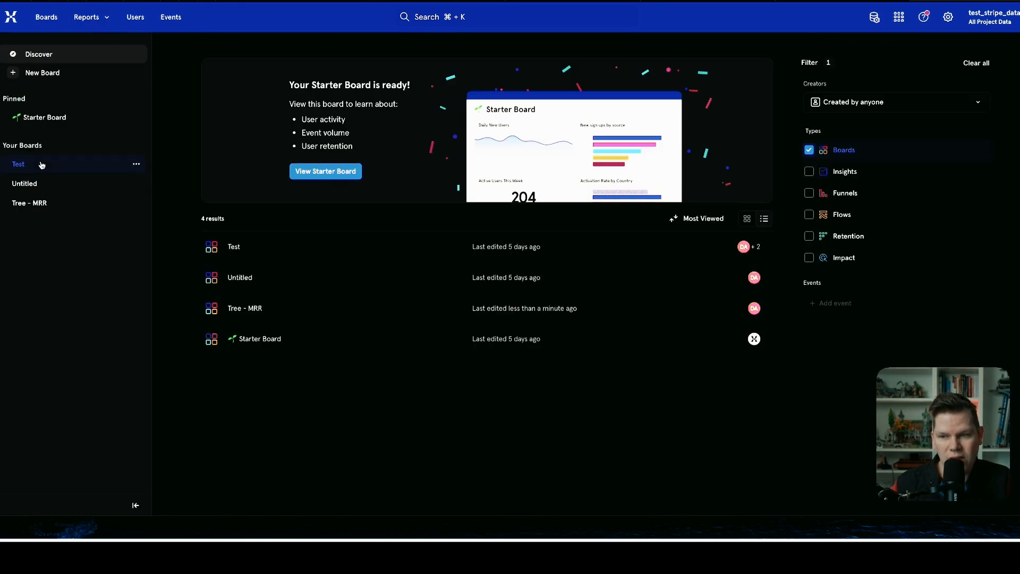
left_click(53, 205)
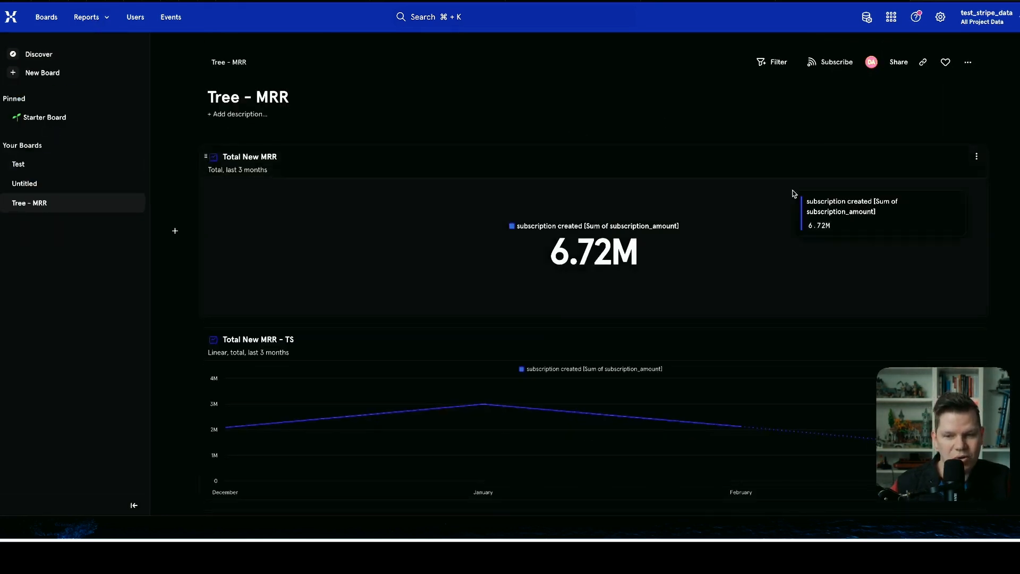
scroll(793, 194, "down", 1)
scroll(792, 194, "down", 1)
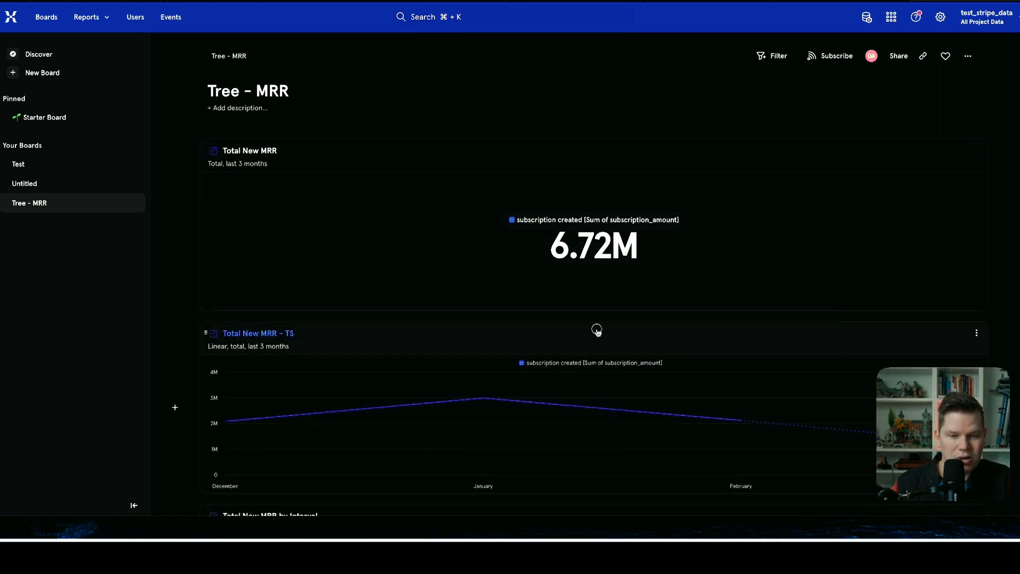
left_click_drag(596, 330, 969, 190)
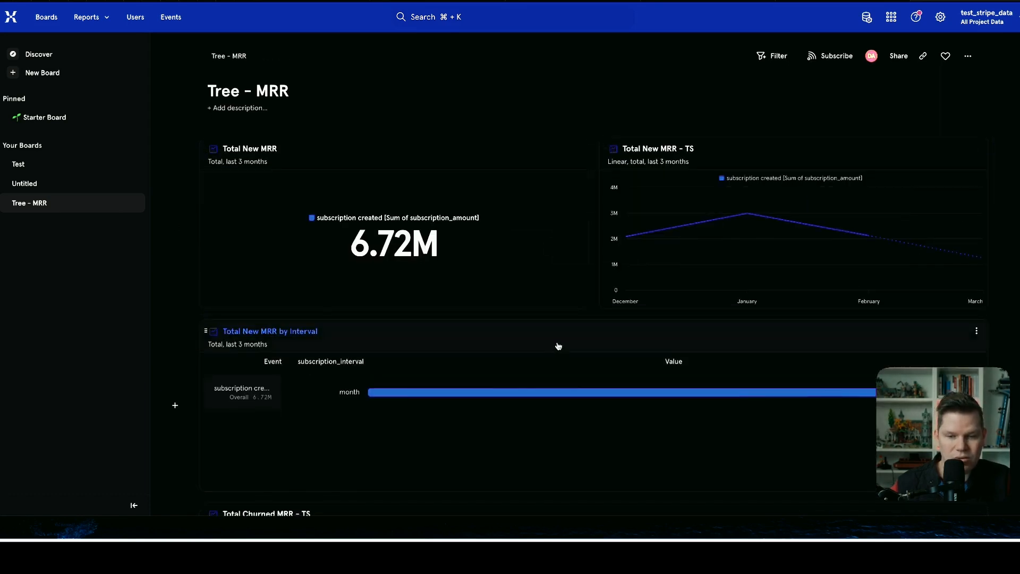
left_click_drag(558, 346, 754, 197)
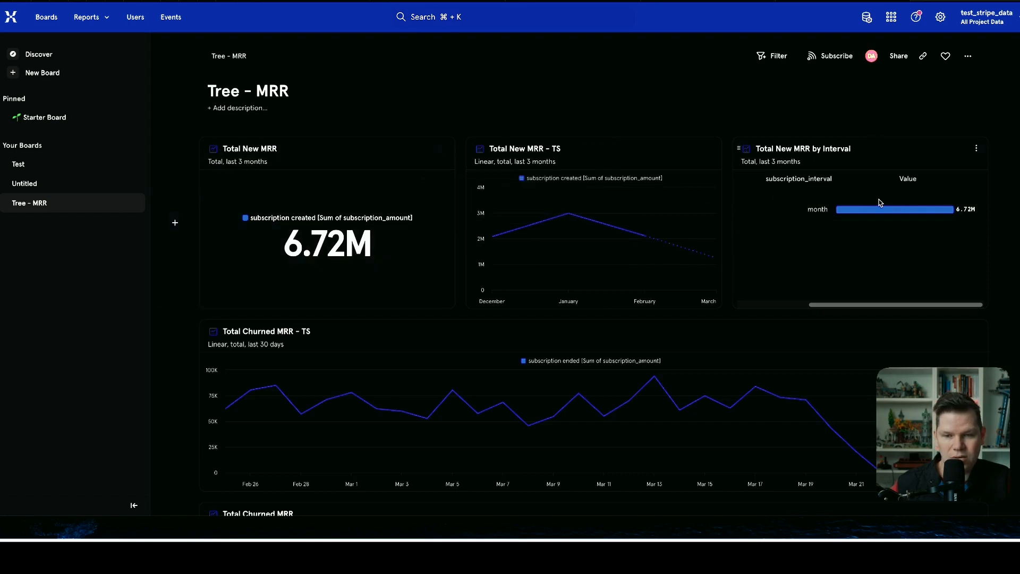
Place the Total Churned MRR card beside the Total Churned MRR - TS card in the same row.
scroll(488, 355, "down", 2)
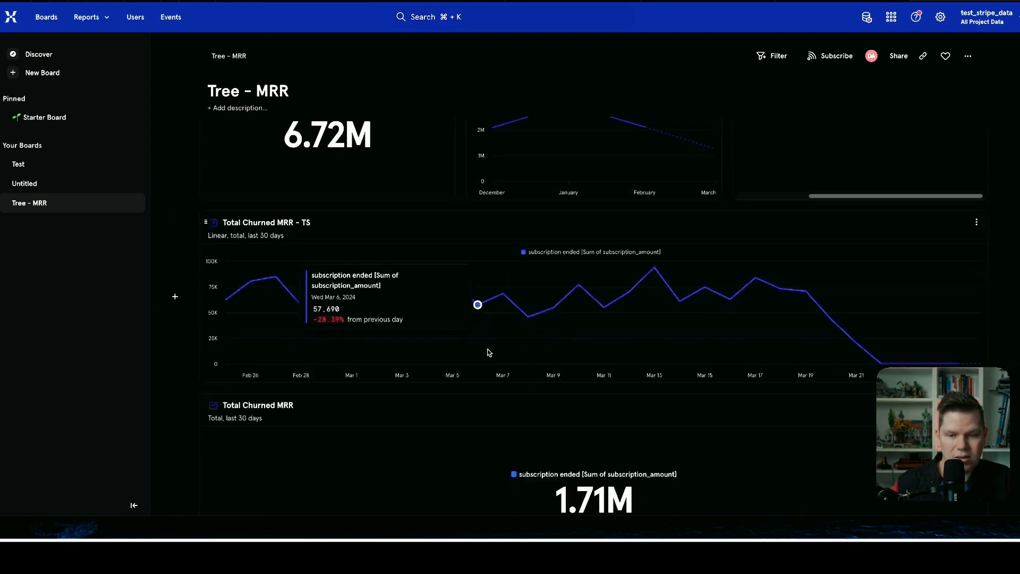
left_click_drag(576, 435, 883, 246)
scroll(797, 239, "up", 2)
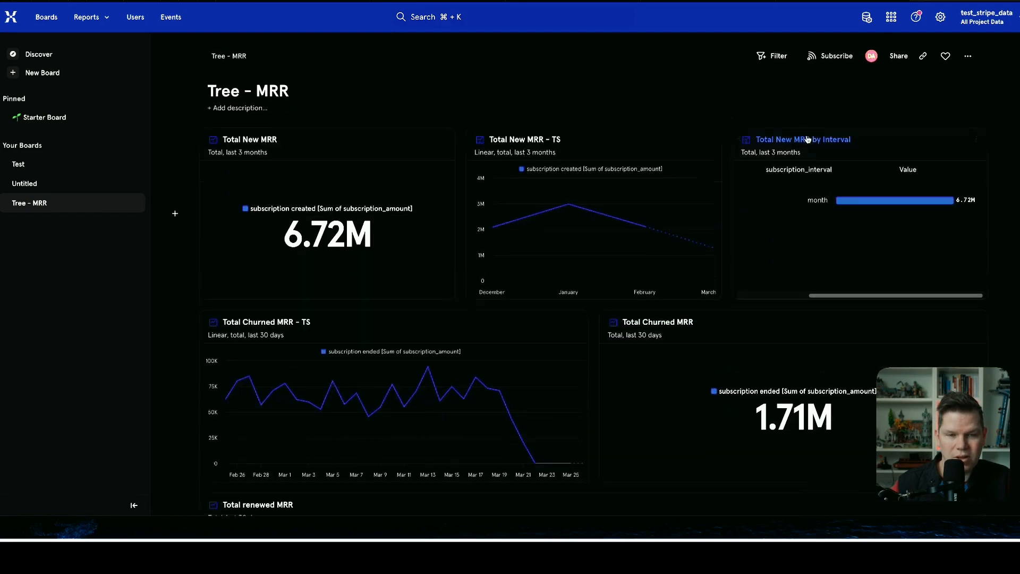
left_click(976, 139)
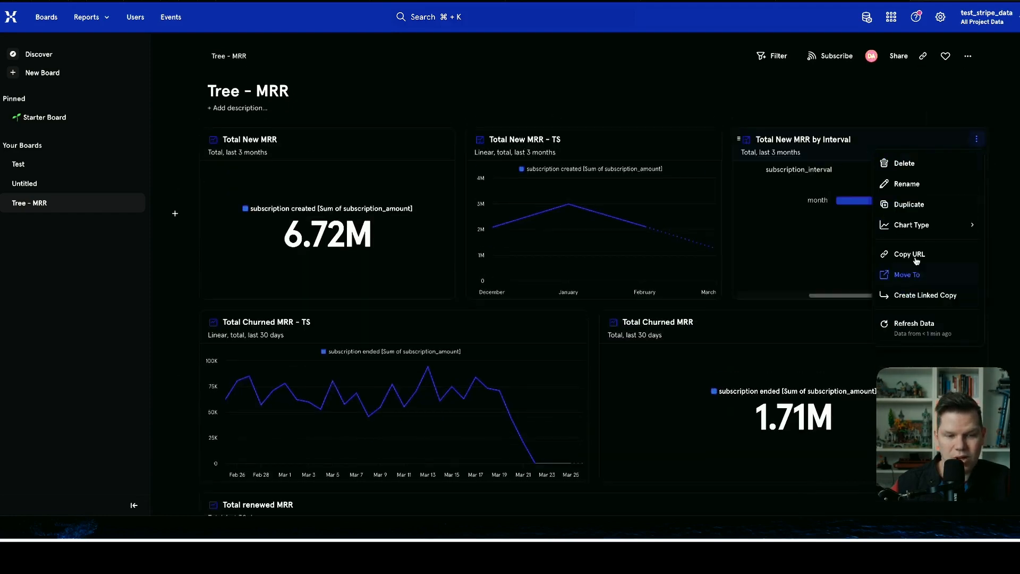
left_click(909, 183)
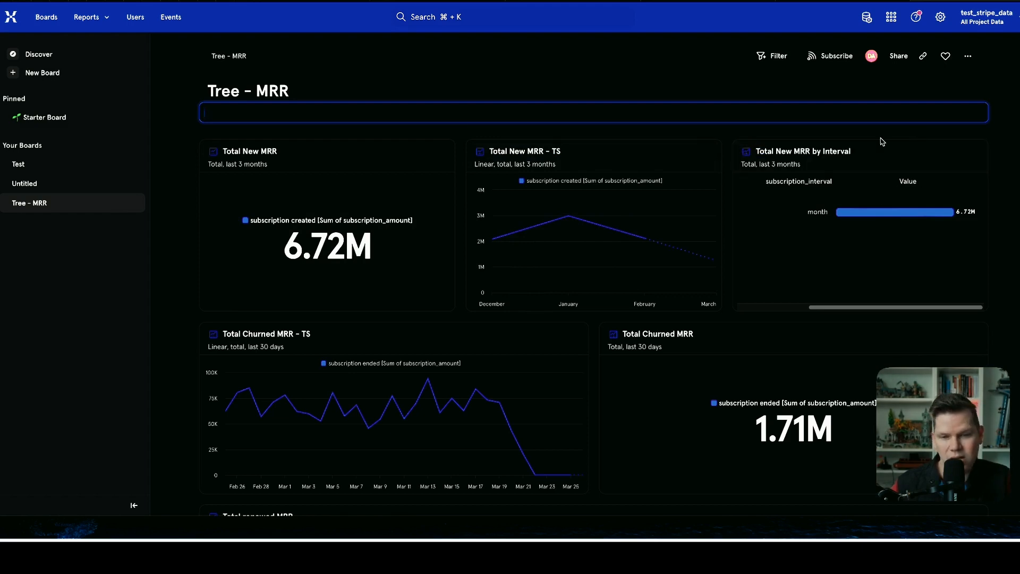
left_click(980, 155)
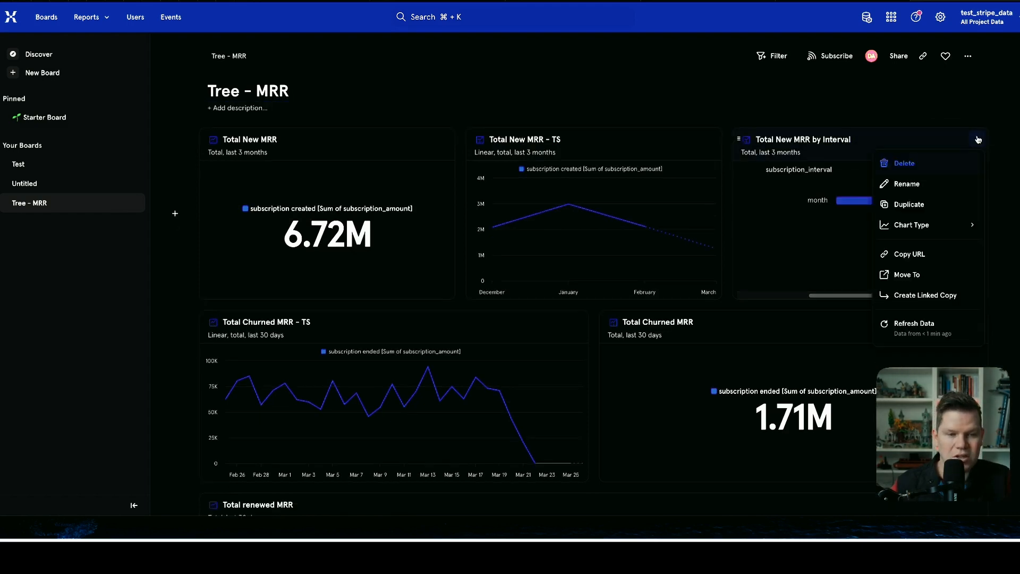
scroll(705, 335, "down", 7)
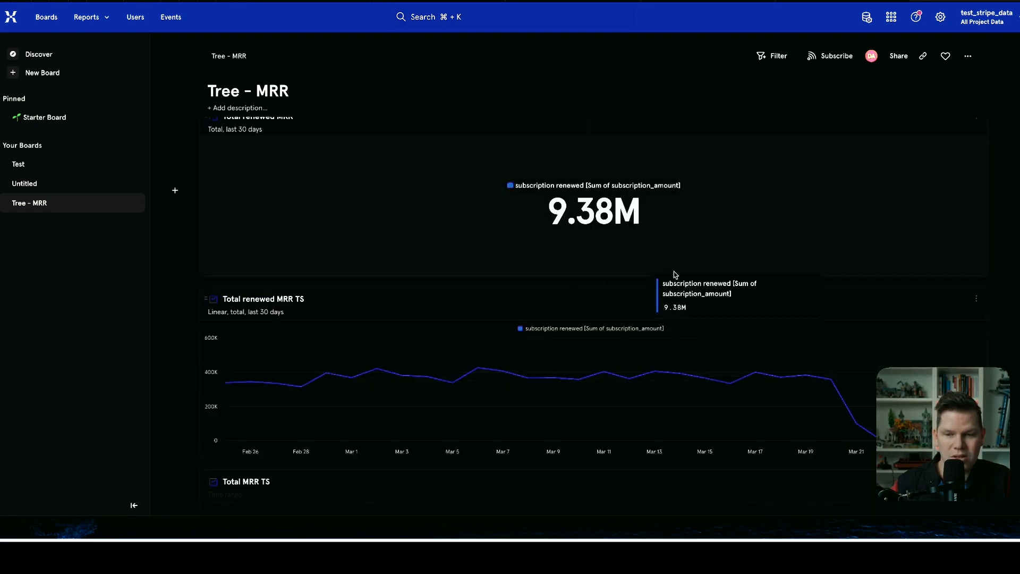
Move the Total renewed MRR card directly below the Total New MRR row and place Total renewed MRR TS beside it.
scroll(660, 291, "up", 3)
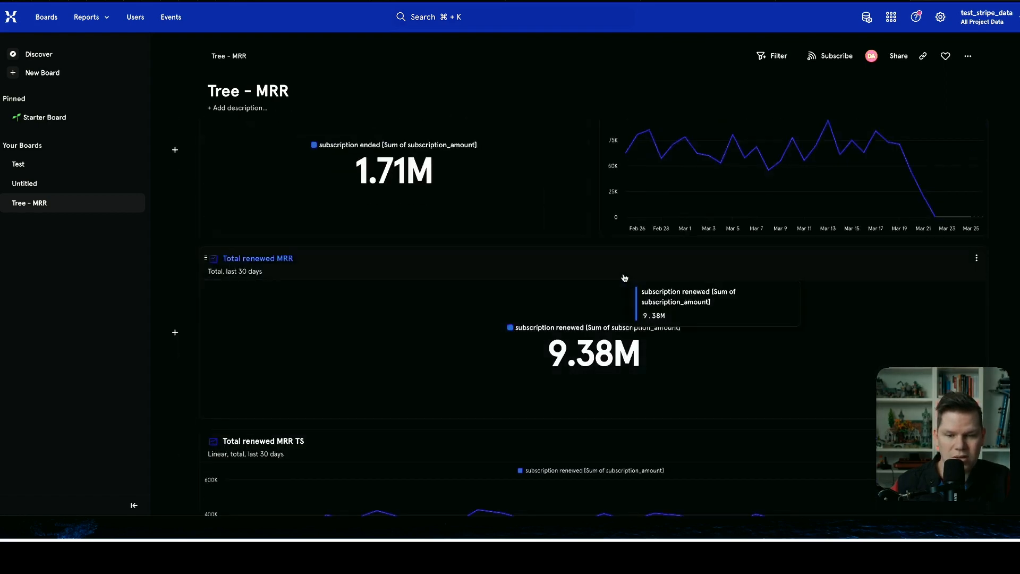
left_click_drag(626, 259, 577, 230)
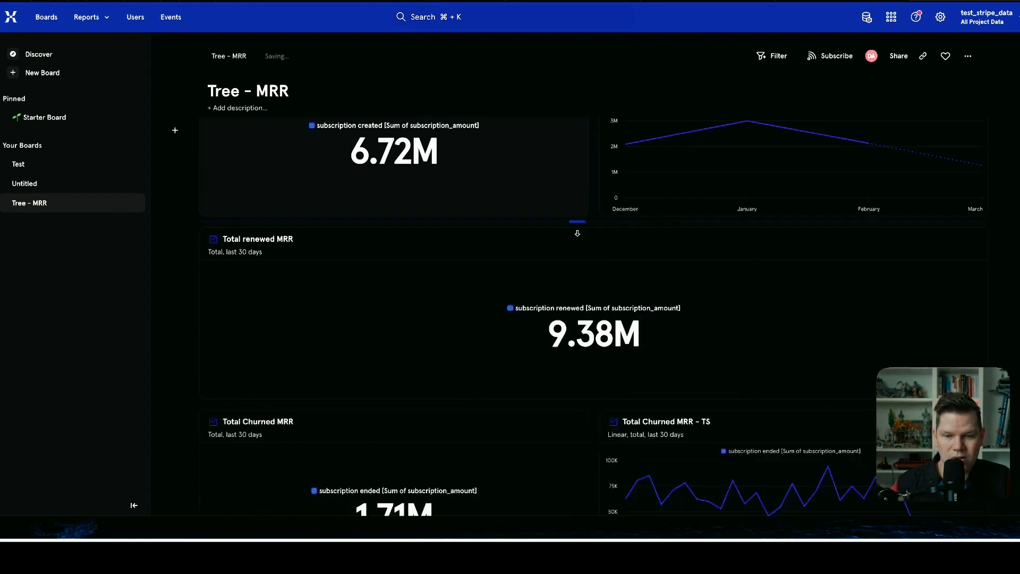
scroll(740, 269, "down", 5)
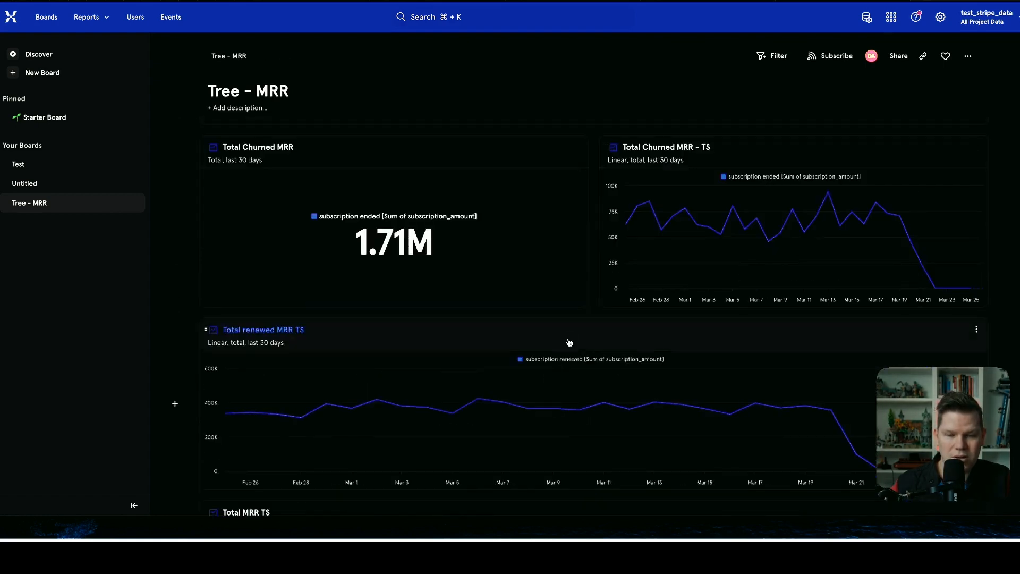
left_click_drag(569, 351, 760, 195)
scroll(760, 329, "up", 2)
scroll(462, 218, "up", 2)
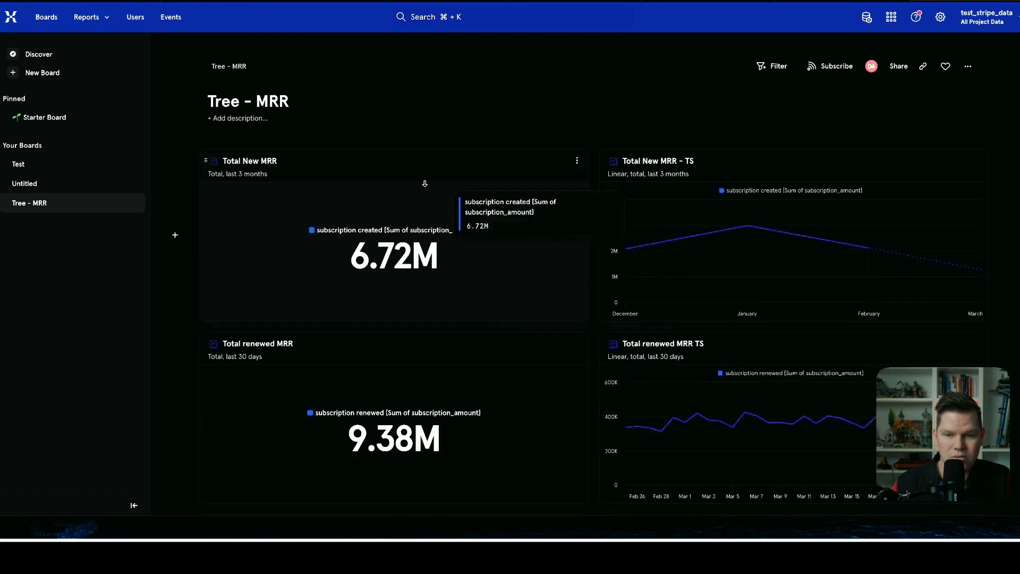
Move the Total MRR card to the start of the Tree - MRR board and place Total MRR TS beside it.
scroll(425, 388, "down", 5)
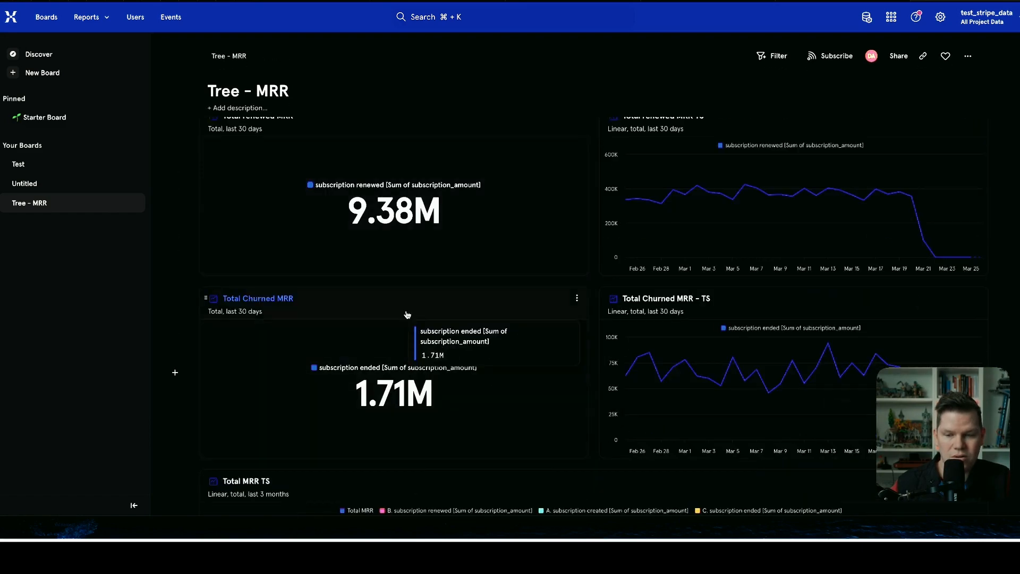
scroll(498, 391, "down", 2)
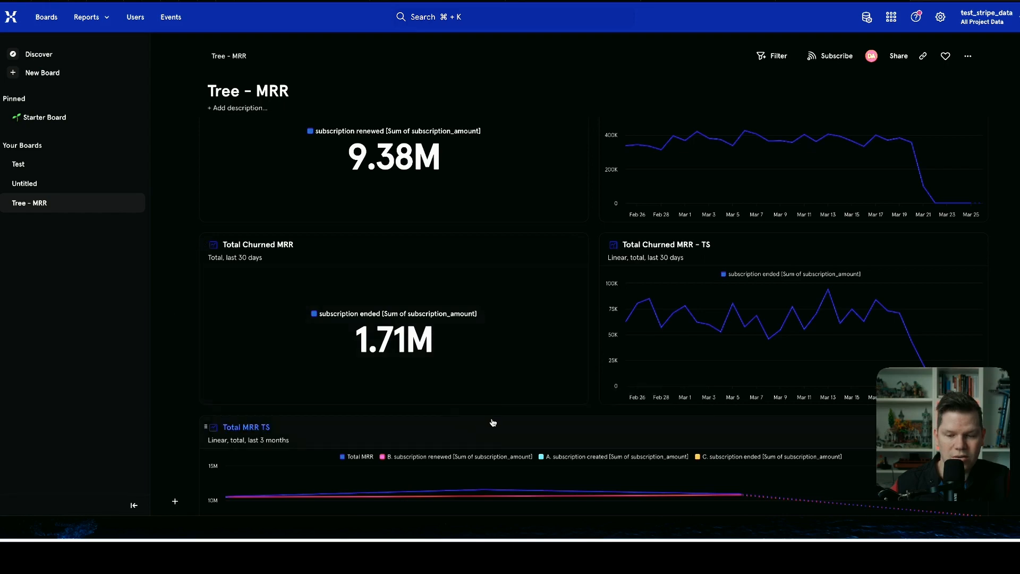
scroll(491, 423, "down", 5)
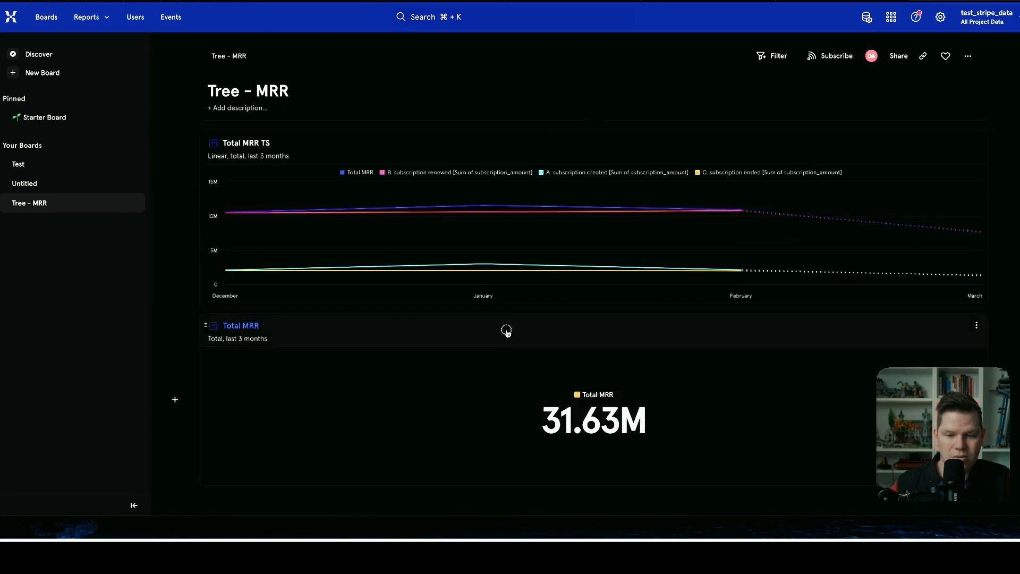
scroll(515, 45, "up", 8)
scroll(515, 46, "up", 3)
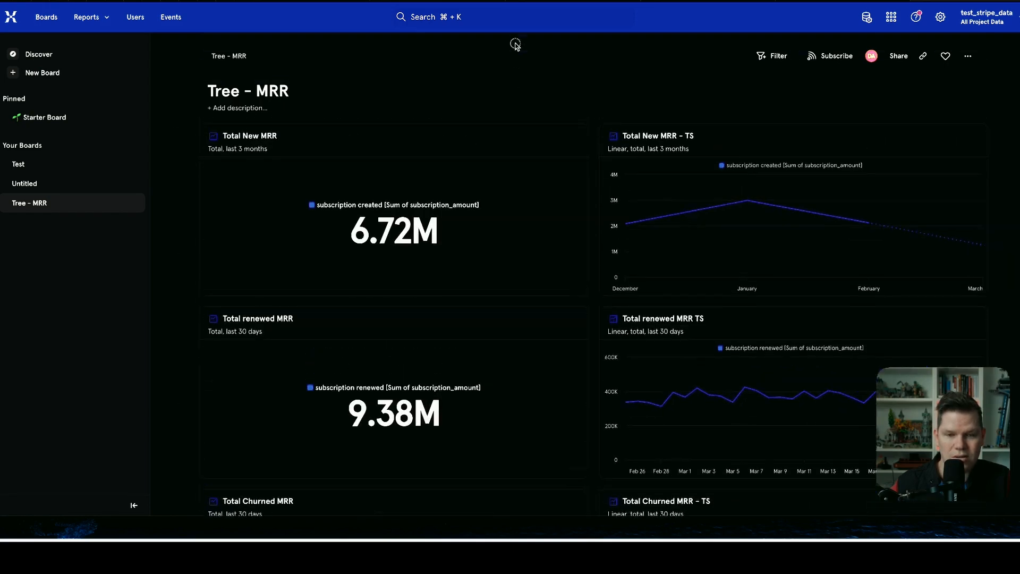
left_click_drag(482, 181, 496, 116)
scroll(614, 273, "down", 15)
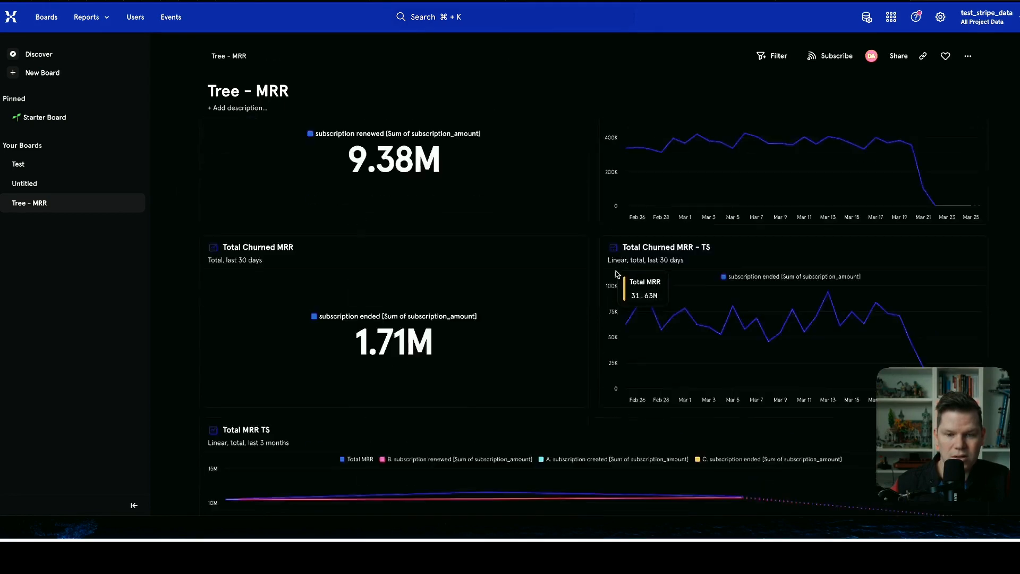
left_click_drag(675, 192, 818, 40)
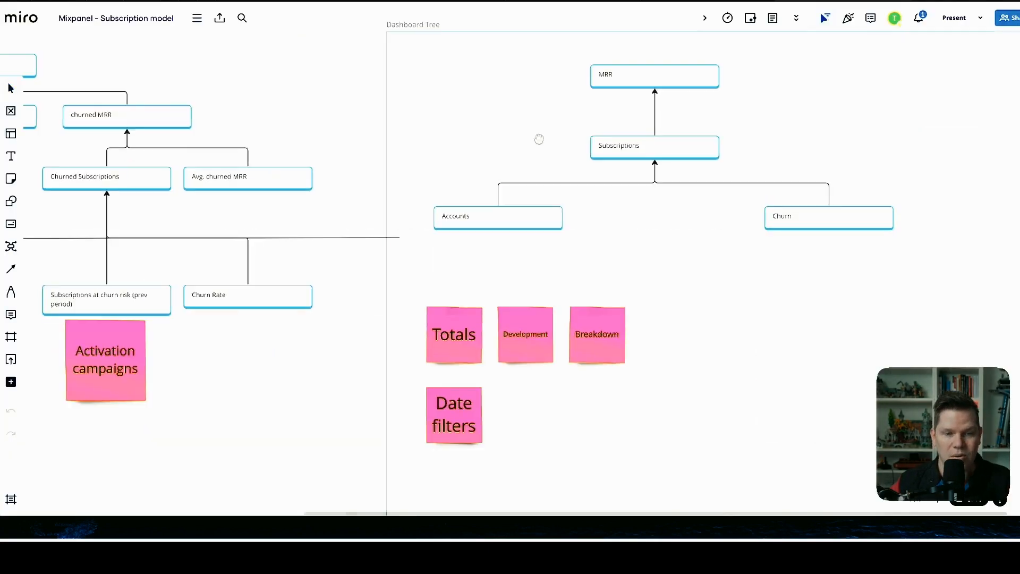
Switch to the Miro board and examine the Subscriptions and Accounts cards in the Dashboard Tree.
left_click(600, 149)
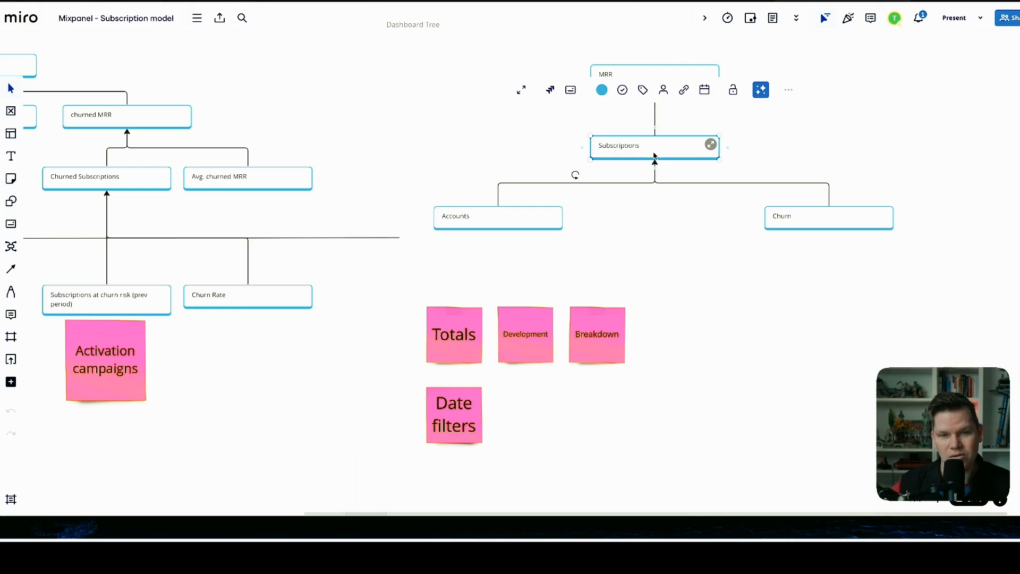
left_click(686, 201)
left_click(496, 209)
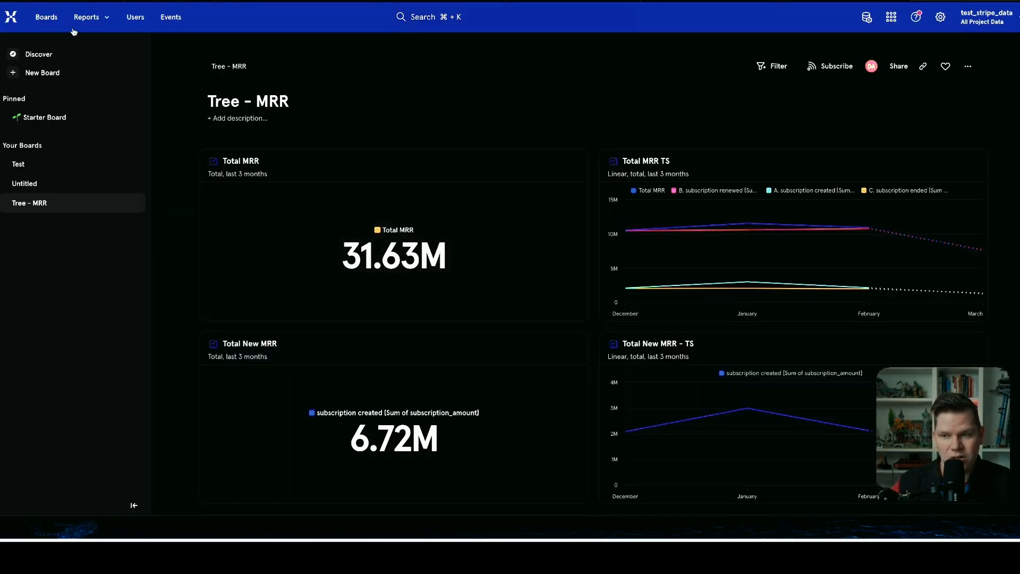
Switch to Mixpanel and create a new Insights report that tracks the account created event.
left_click(88, 17)
left_click(123, 53)
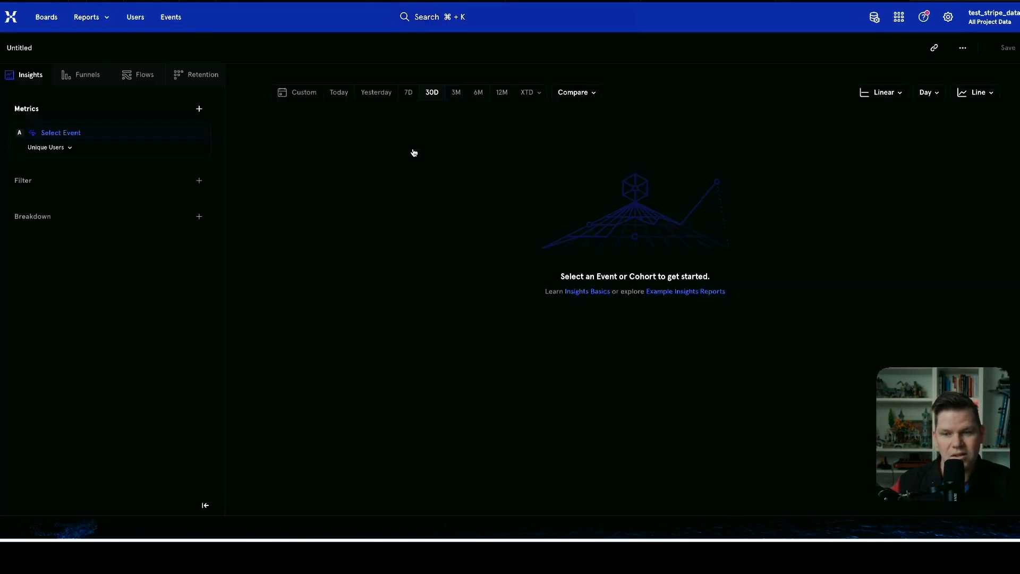
left_click(89, 134)
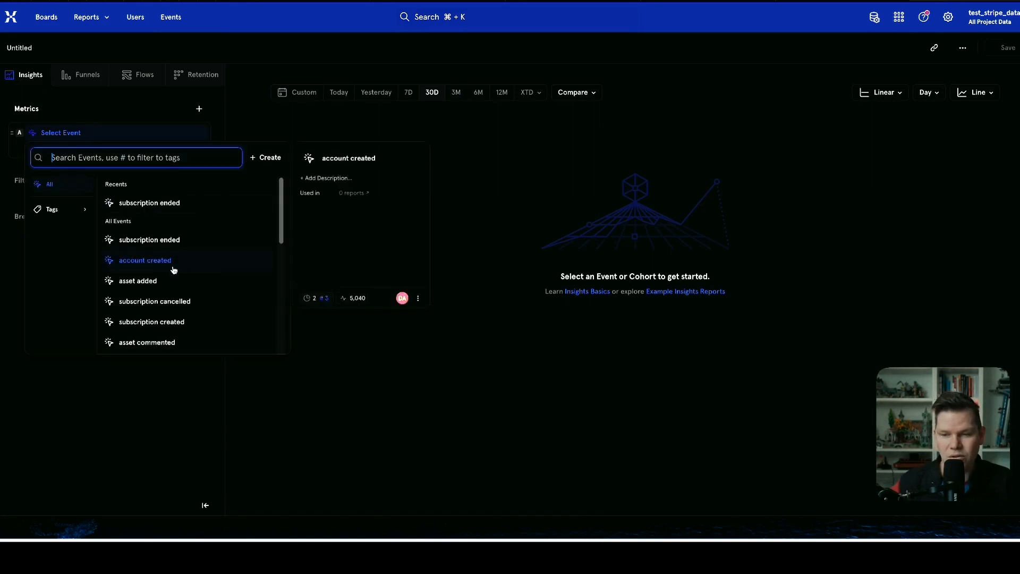
left_click(145, 260)
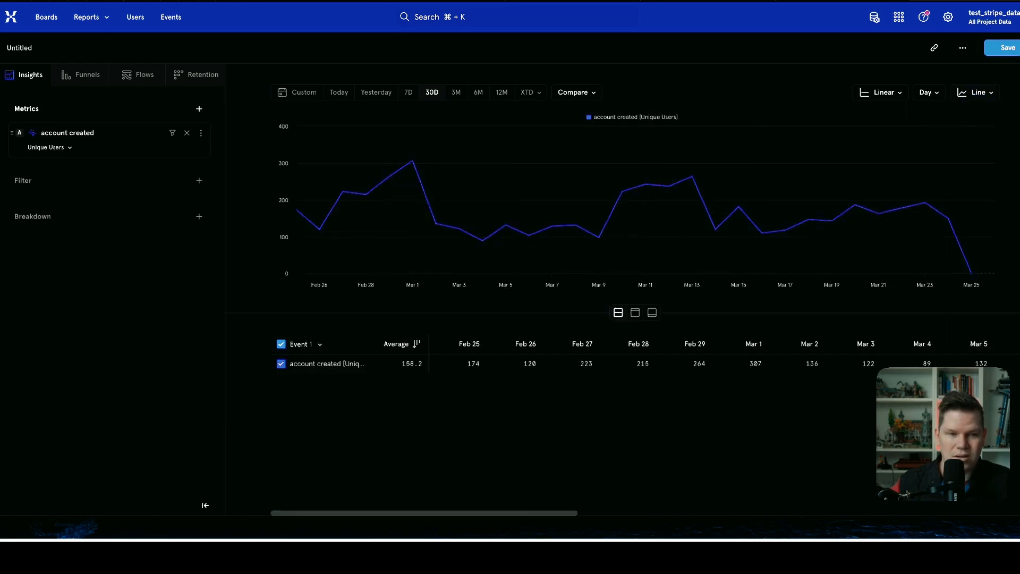
Save the account created report to a new board named "Tree - Account".
left_click(1007, 47)
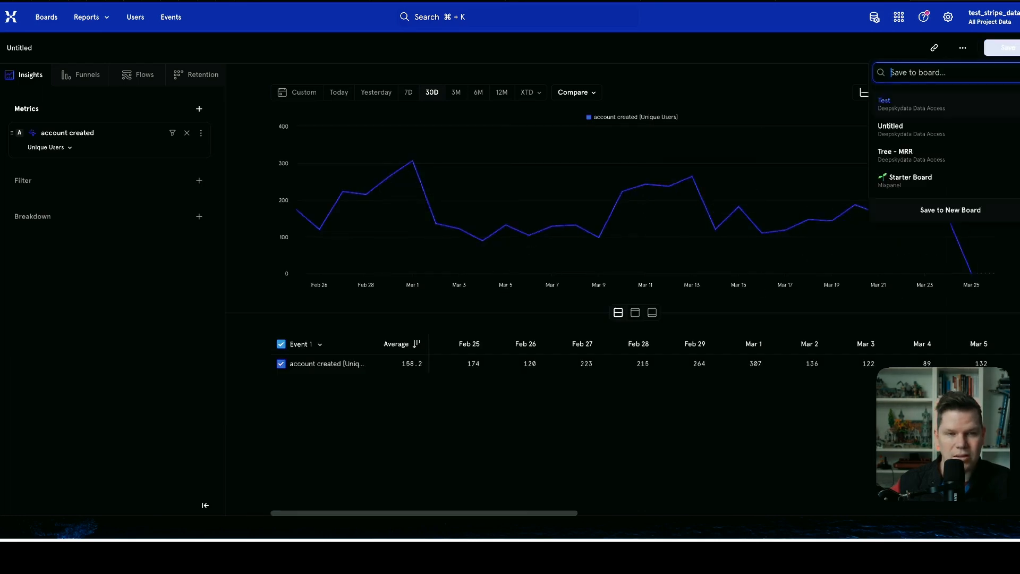
left_click(951, 211)
type("Tree - Account")
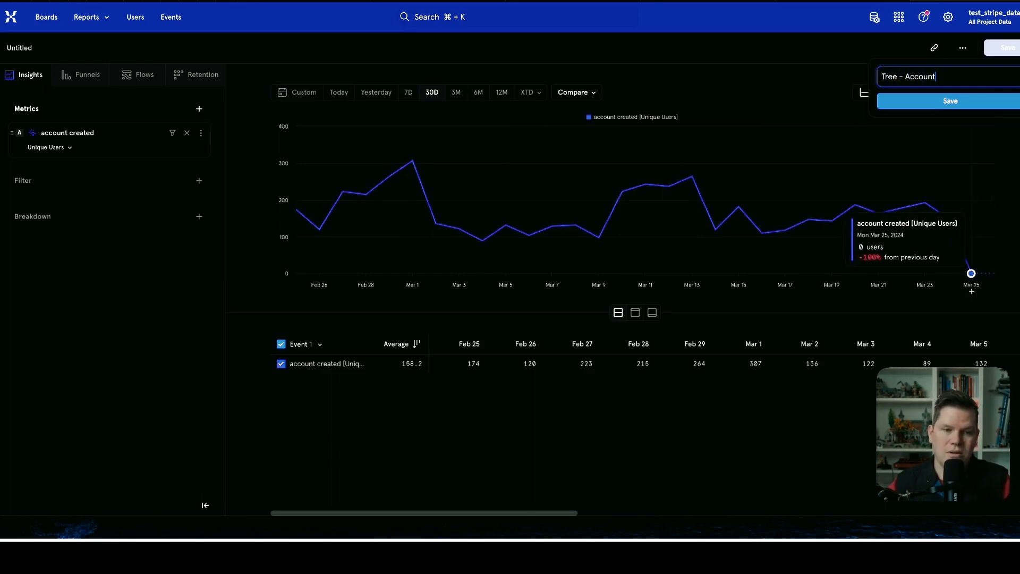
left_click(980, 101)
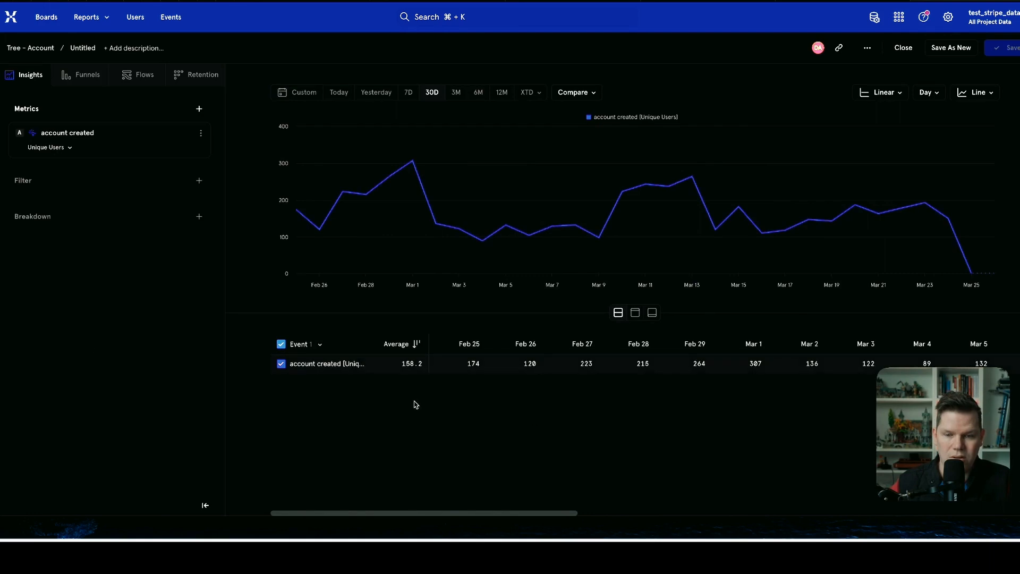
Rename the untitled report "New Accounts - TS".
left_click(81, 48)
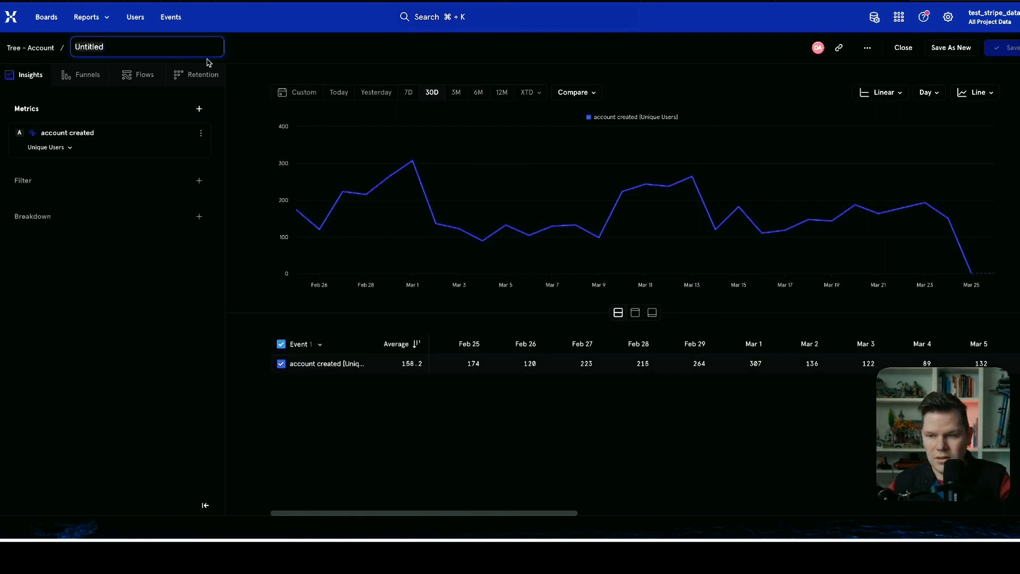
type("Ne")
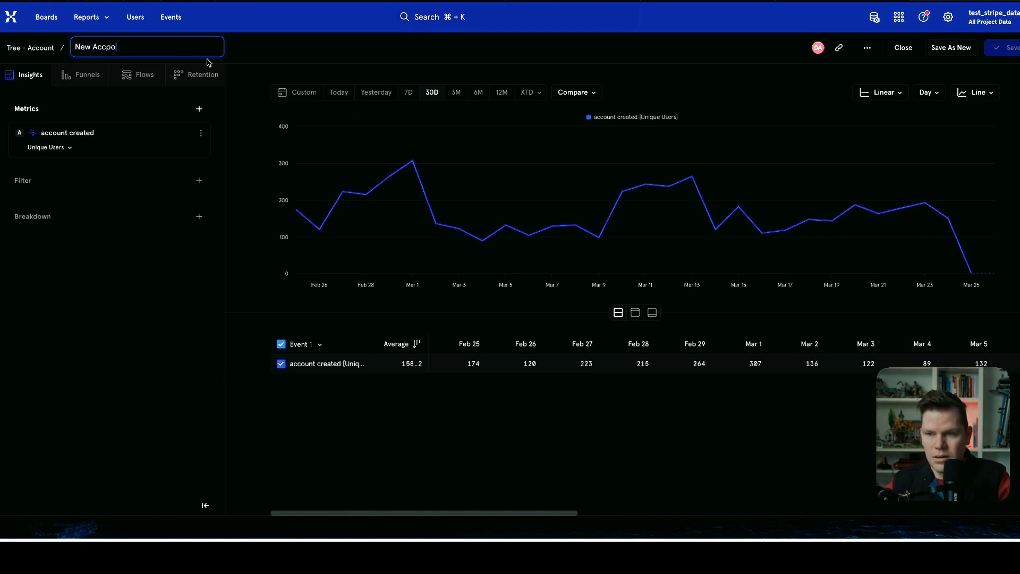
type("w Account")
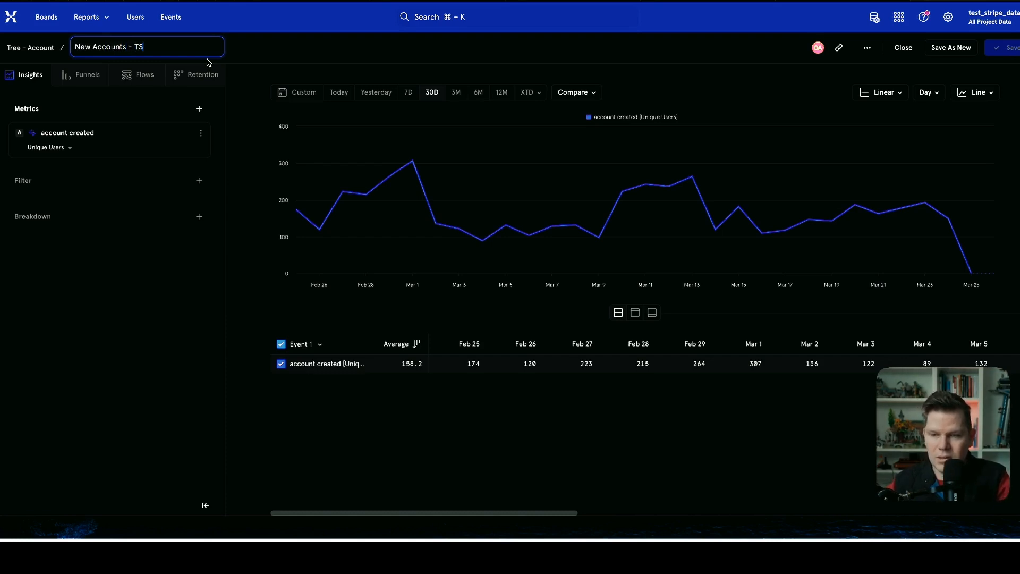
type("s - TS")
key("Return")
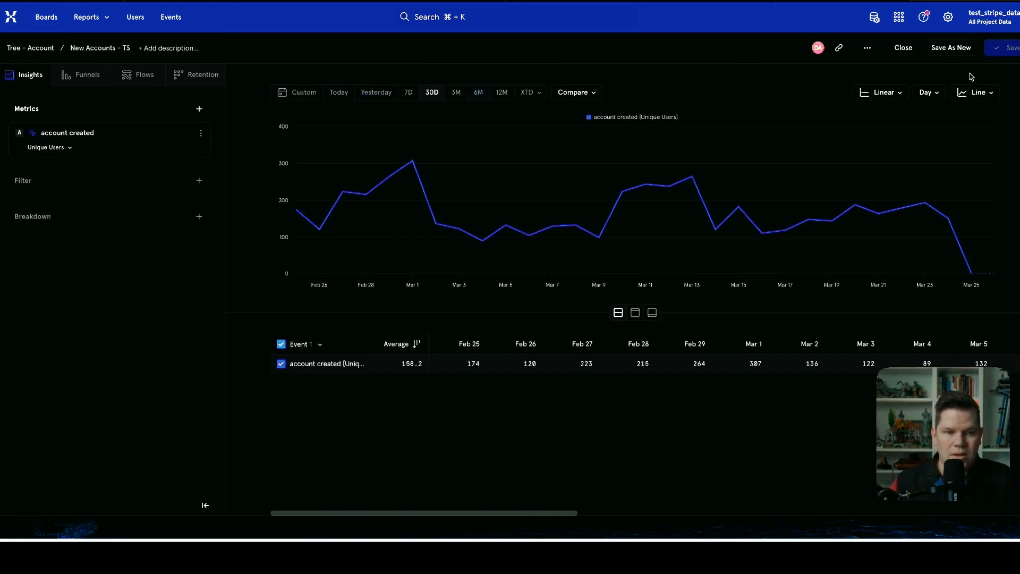
Save a duplicate of the New Accounts - TS report and change the copy's chart type to Metric.
left_click(983, 94)
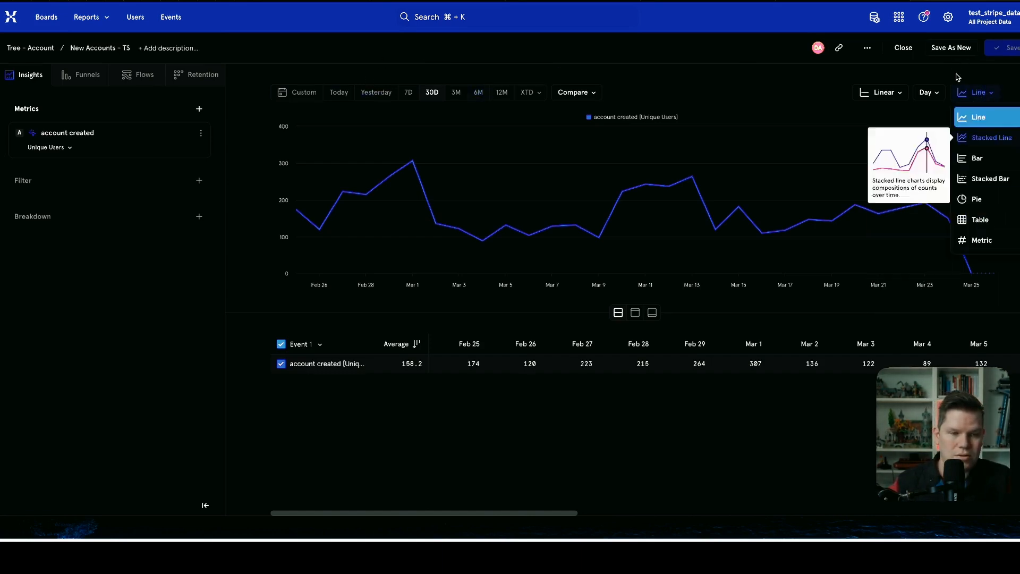
left_click(1007, 48)
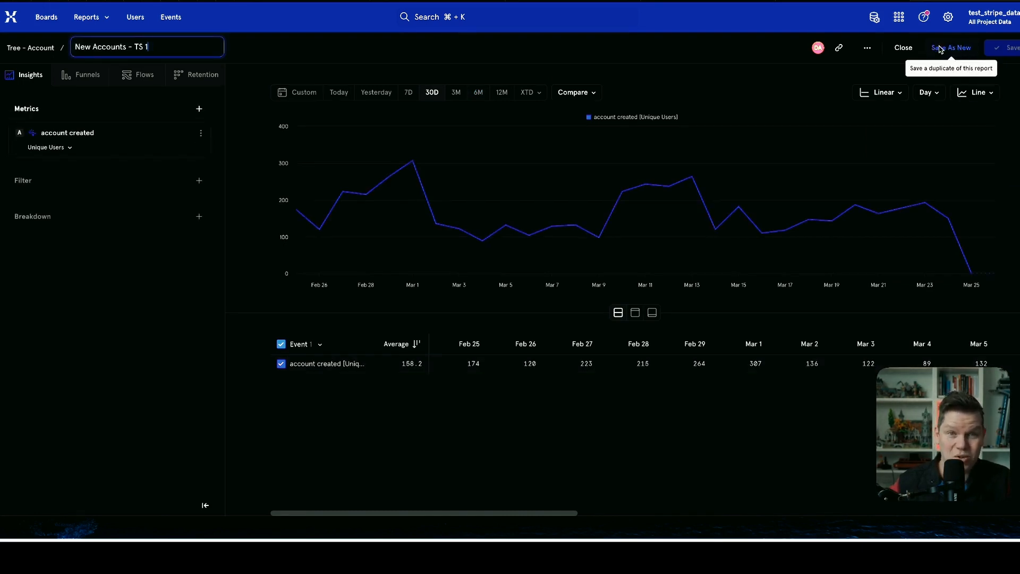
left_click(977, 92)
left_click(978, 240)
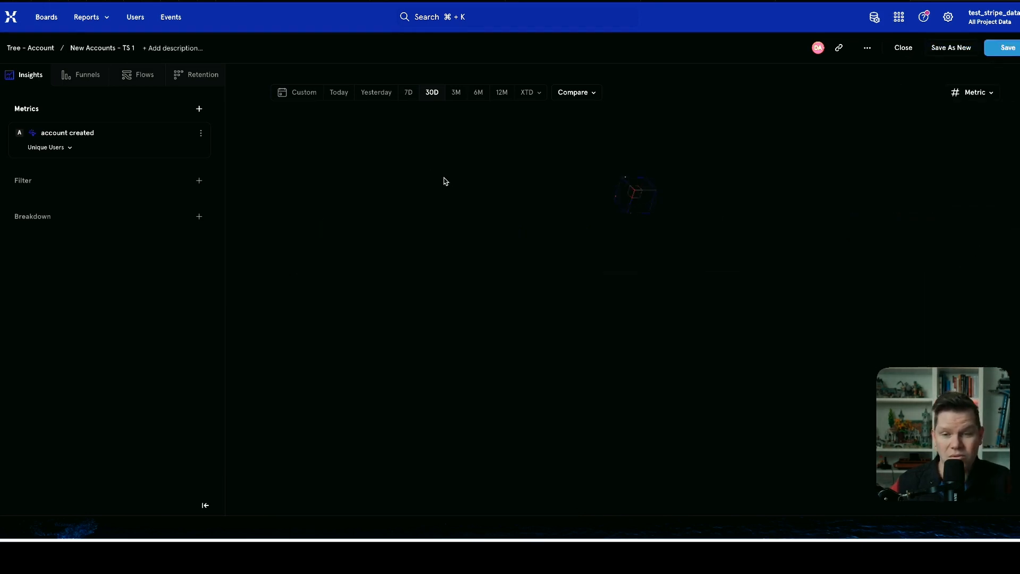
Rename the duplicated metric report "New Accounts" and save it.
left_click(133, 52)
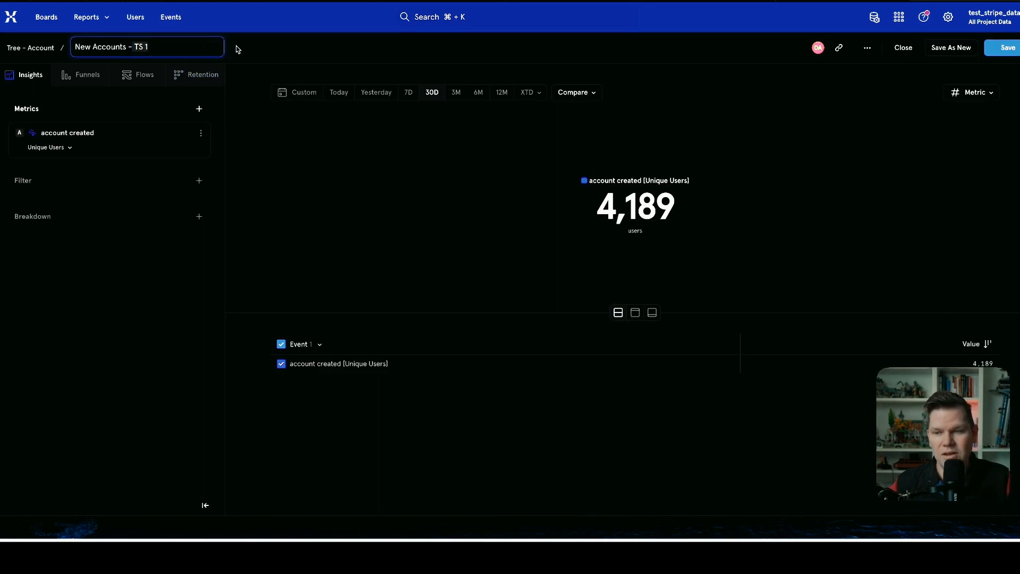
key("BackSpace")
key("BackSpace")
key("BackSpace")
key("BackSpace")
key("Return")
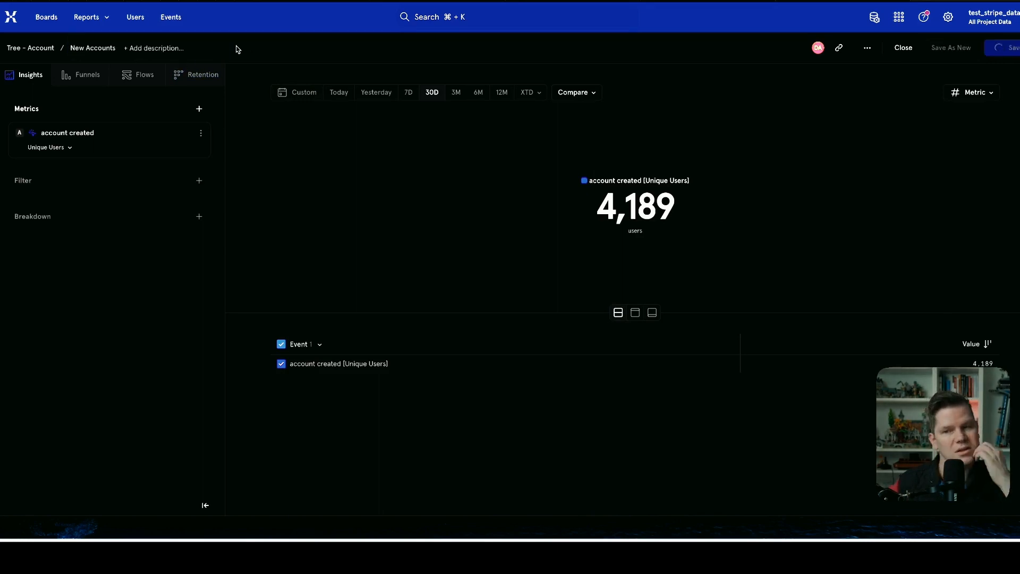
left_click(198, 109)
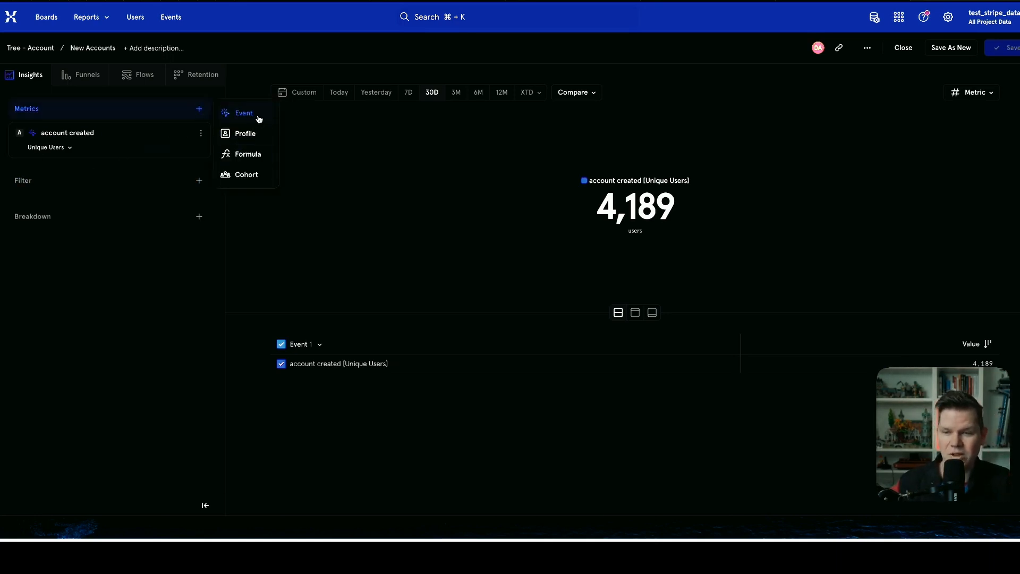
key("Escape")
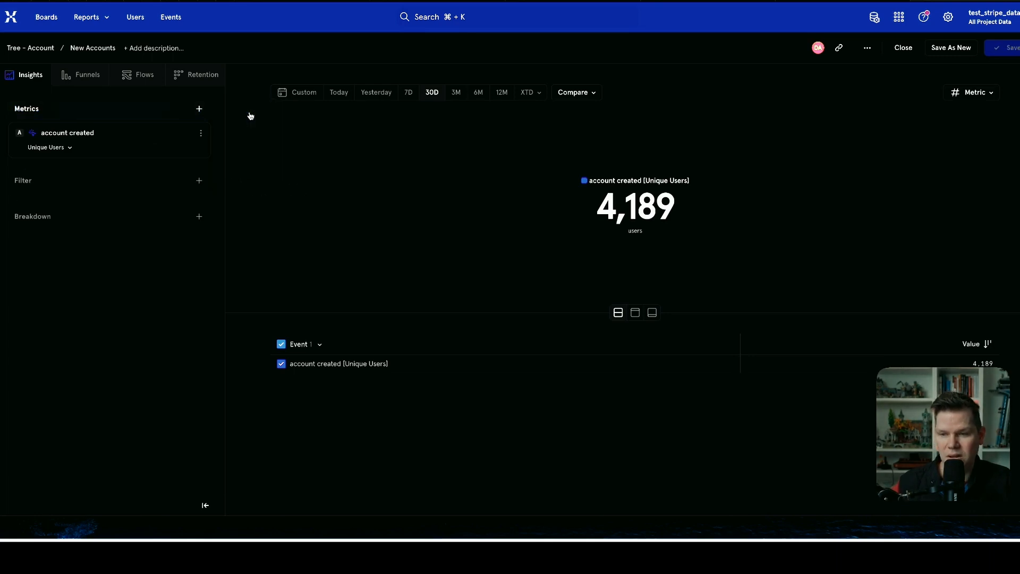
left_click(104, 133)
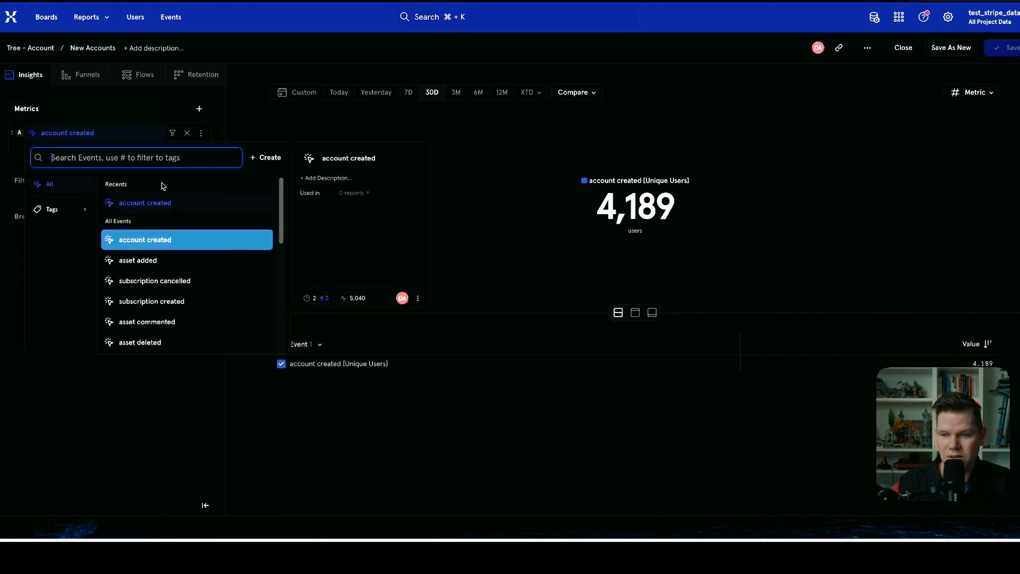
type("acc")
key("Return")
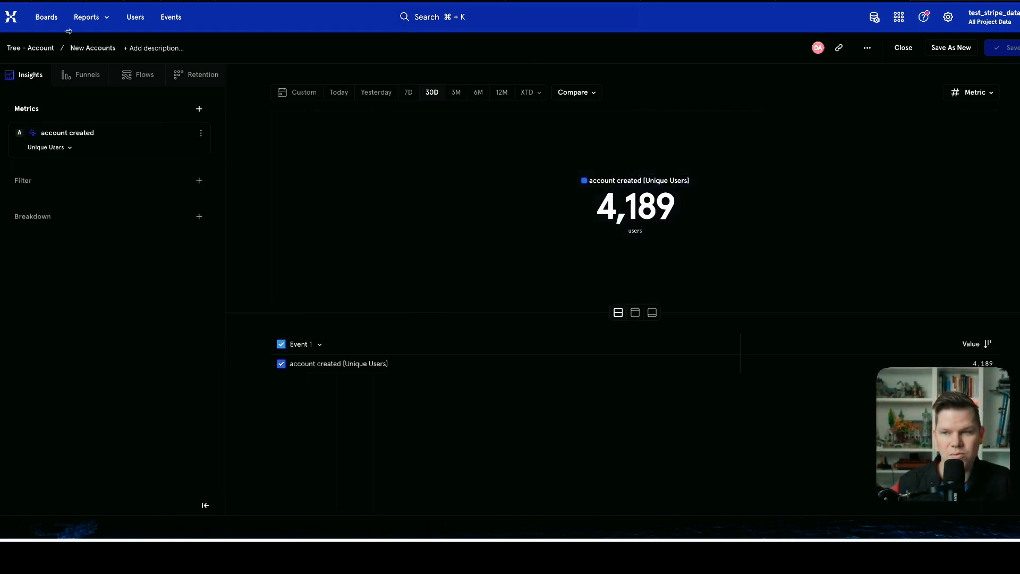
Place the New Accounts card beside New Accounts - TS on the Tree - Account board and nest that board under Tree - MRR.
left_click(54, 22)
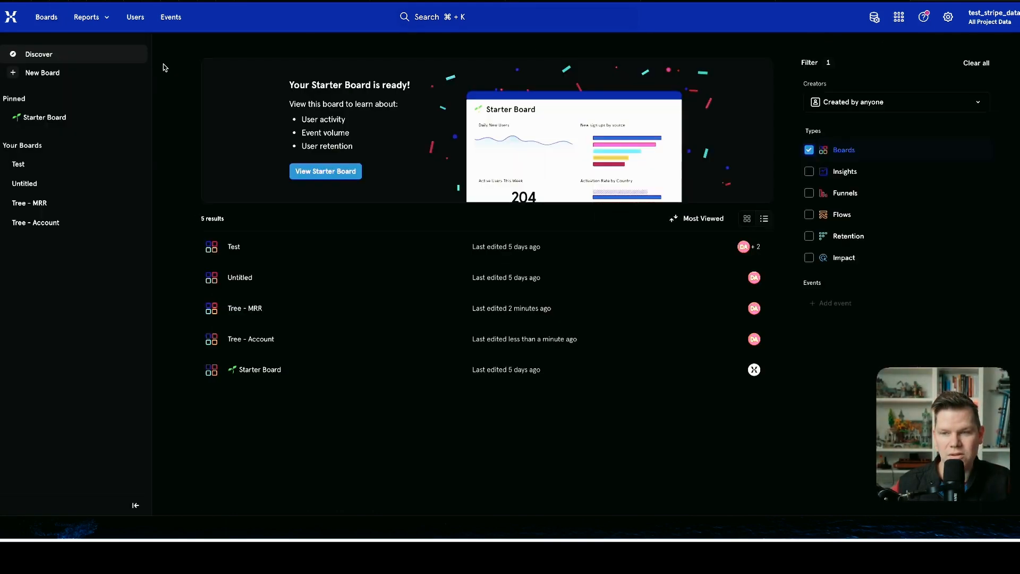
left_click(46, 222)
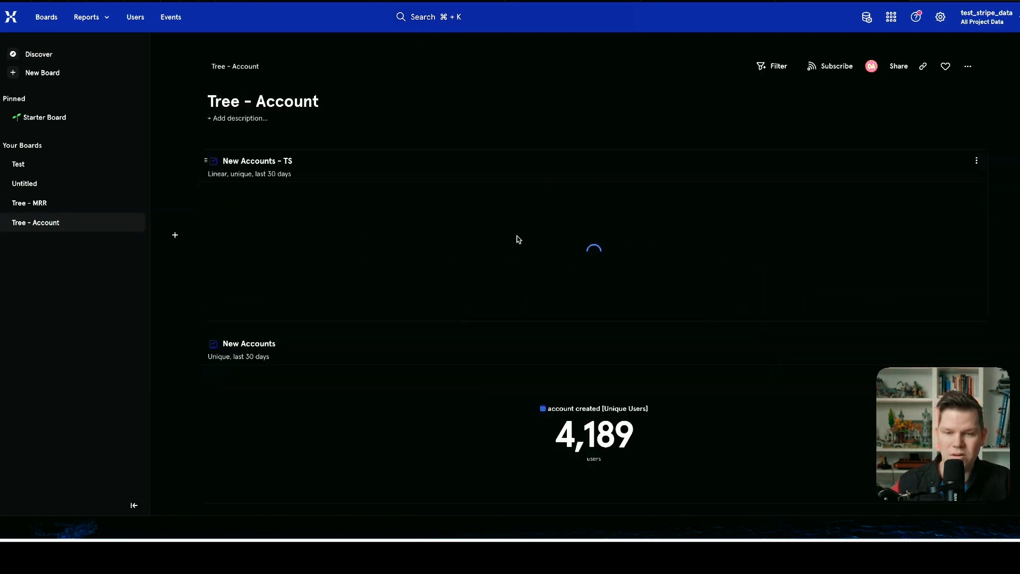
left_click_drag(205, 343, 220, 196)
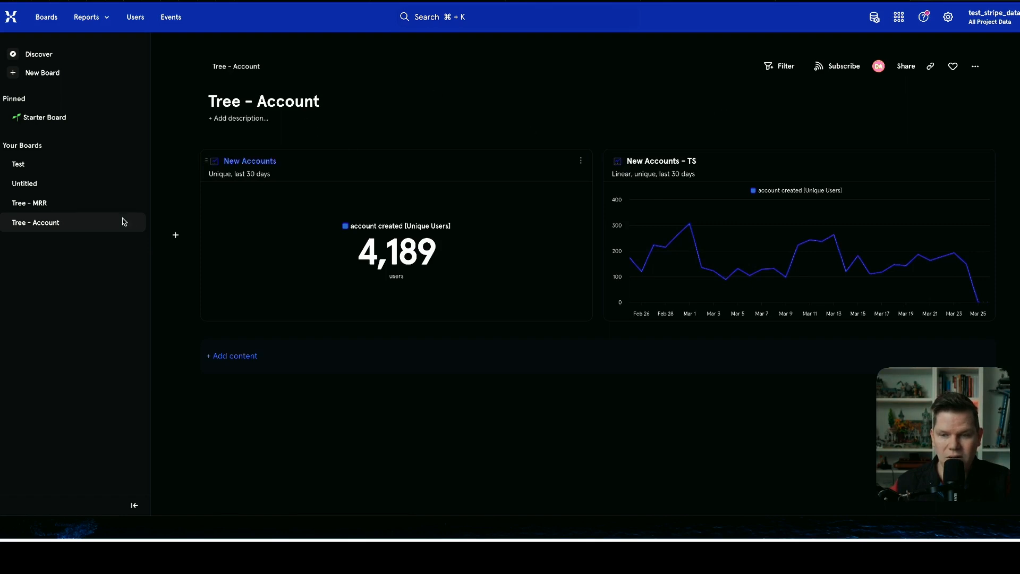
left_click_drag(57, 227, 55, 204)
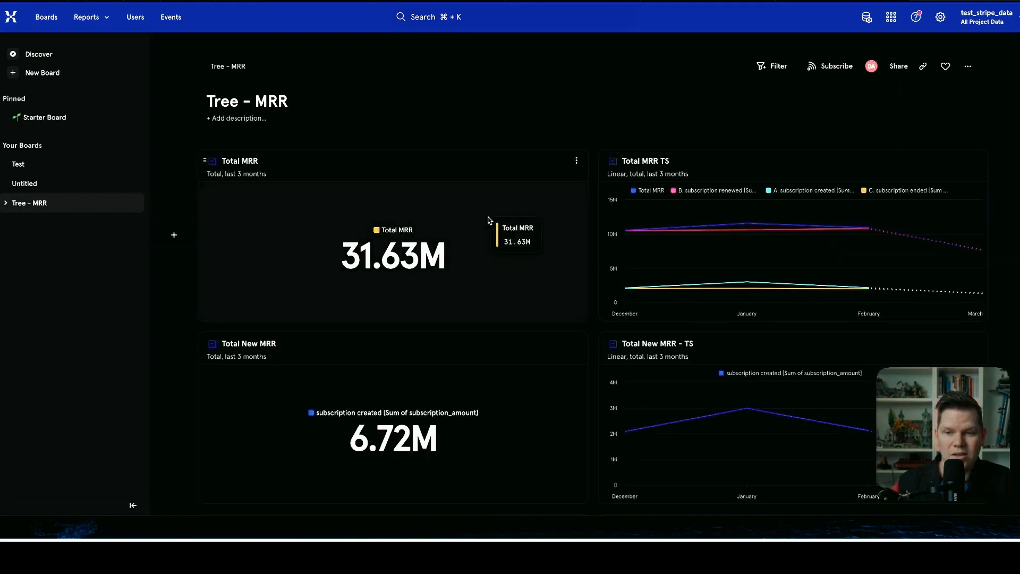
Open the nested Tree - Account board from the Tree - MRR board and return to Tree - MRR.
scroll(554, 209, "down", 1)
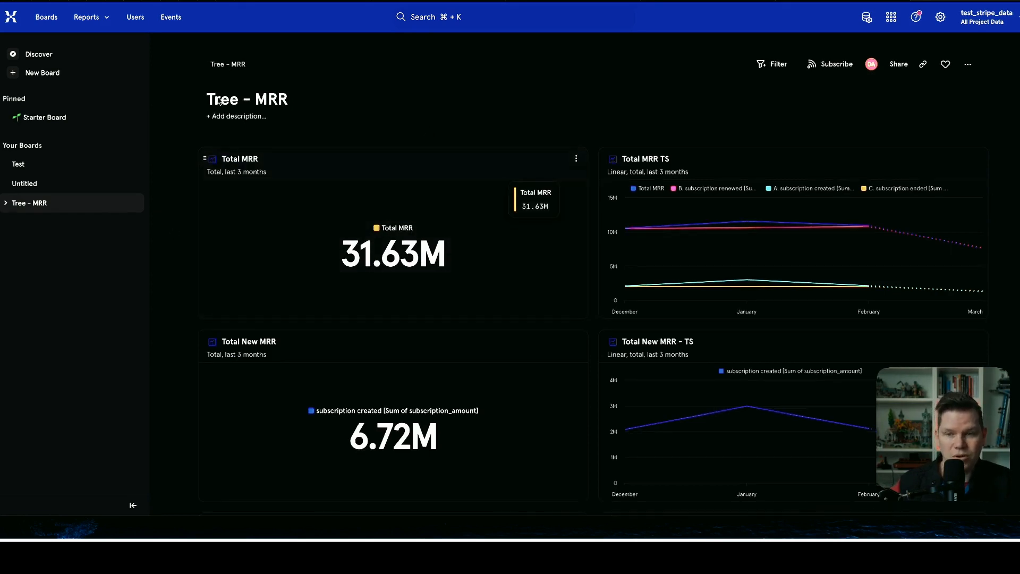
scroll(611, 241, "down", 10)
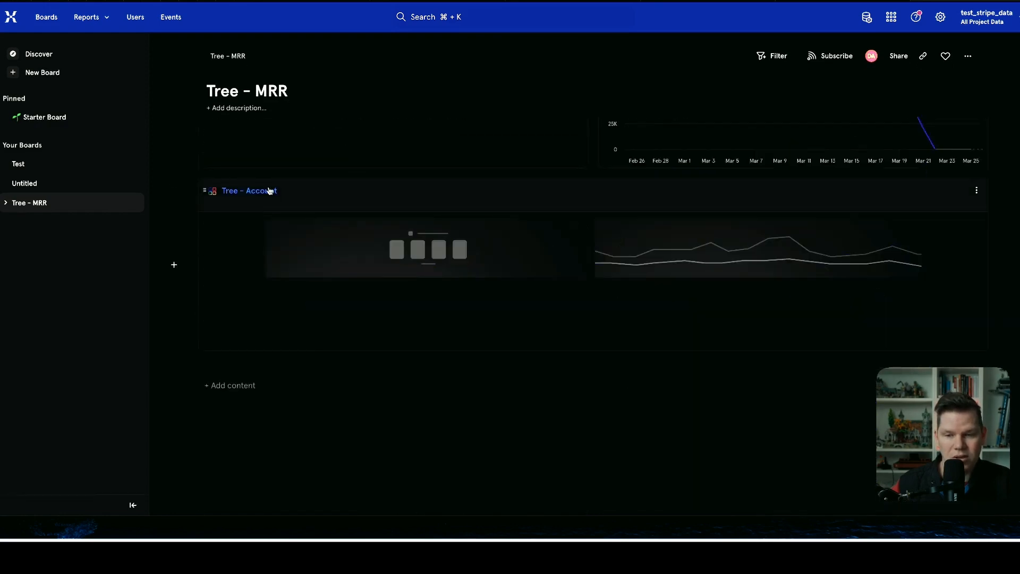
left_click(270, 191)
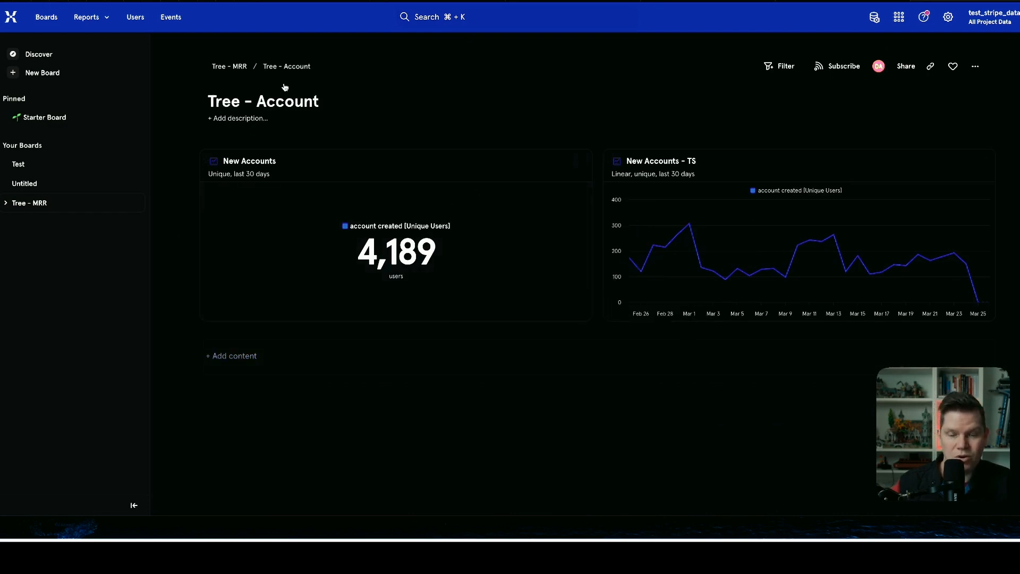
left_click(242, 66)
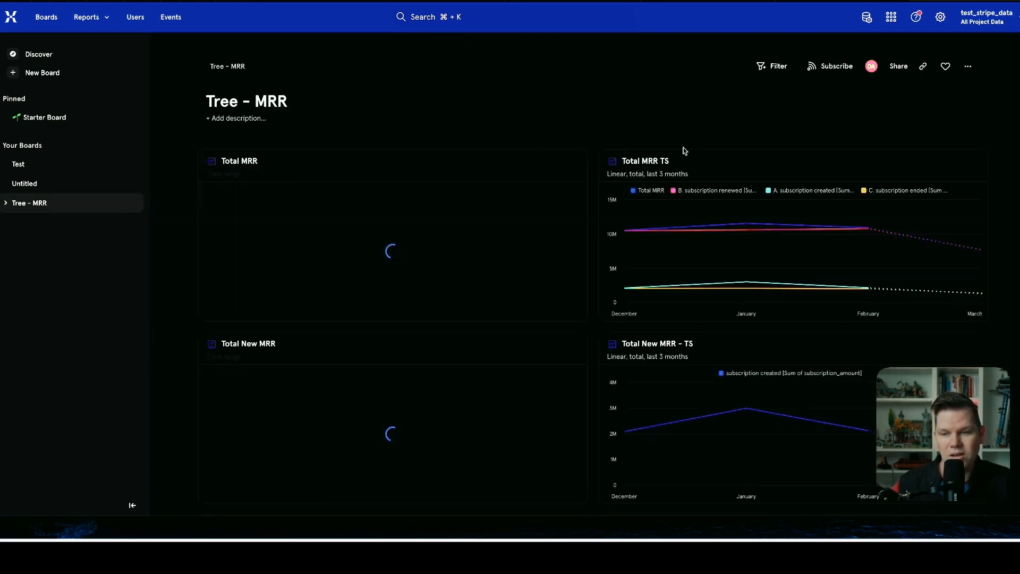
scroll(712, 319, "down", 10)
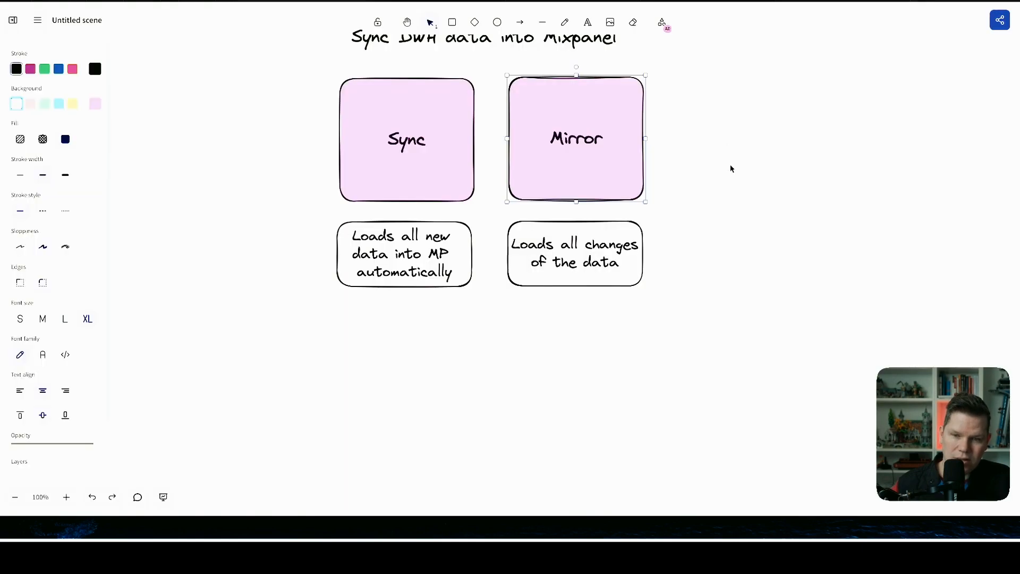
Switch to the Excalidraw scene and examine the Sync and Mirror boxes for loading warehouse data into Mixpanel.
left_click(735, 164)
left_click(405, 197)
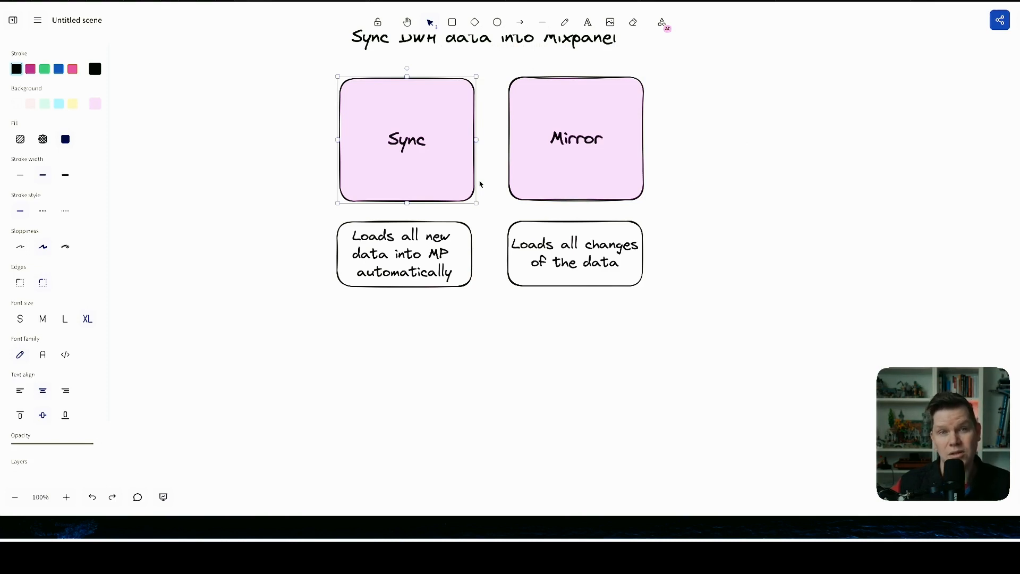
left_click(628, 125)
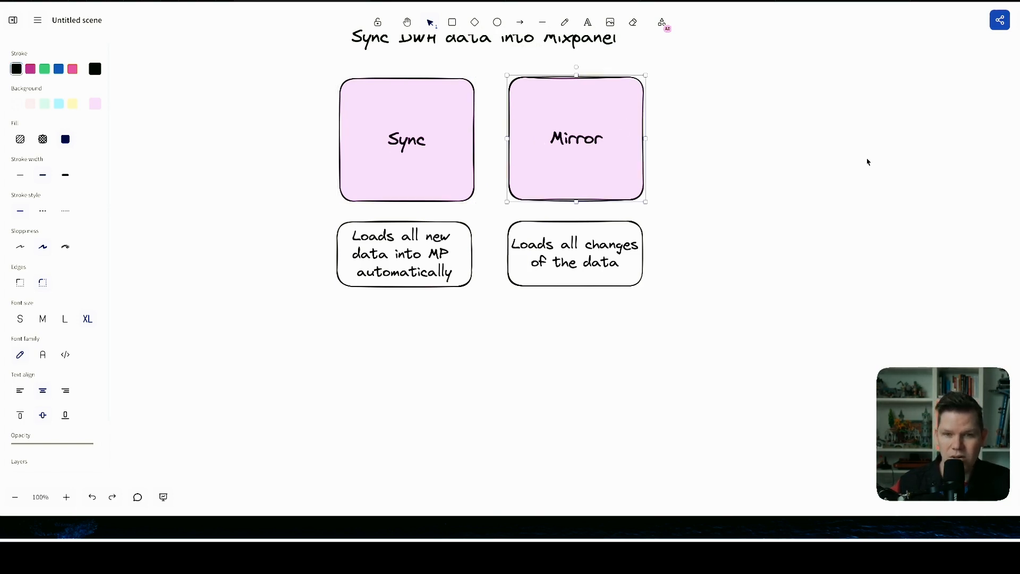
left_click(775, 189)
left_click(541, 166)
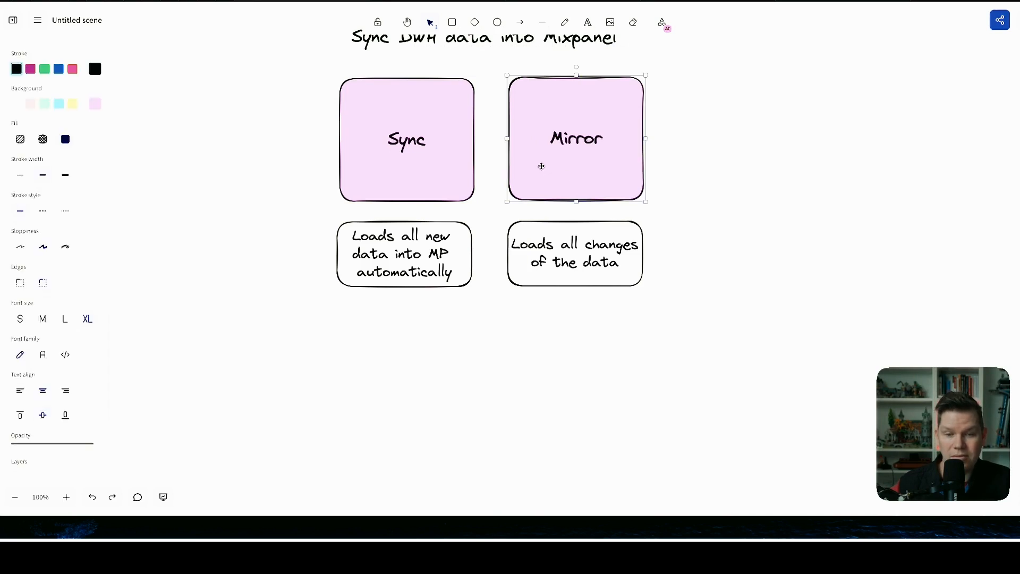
left_click(627, 267)
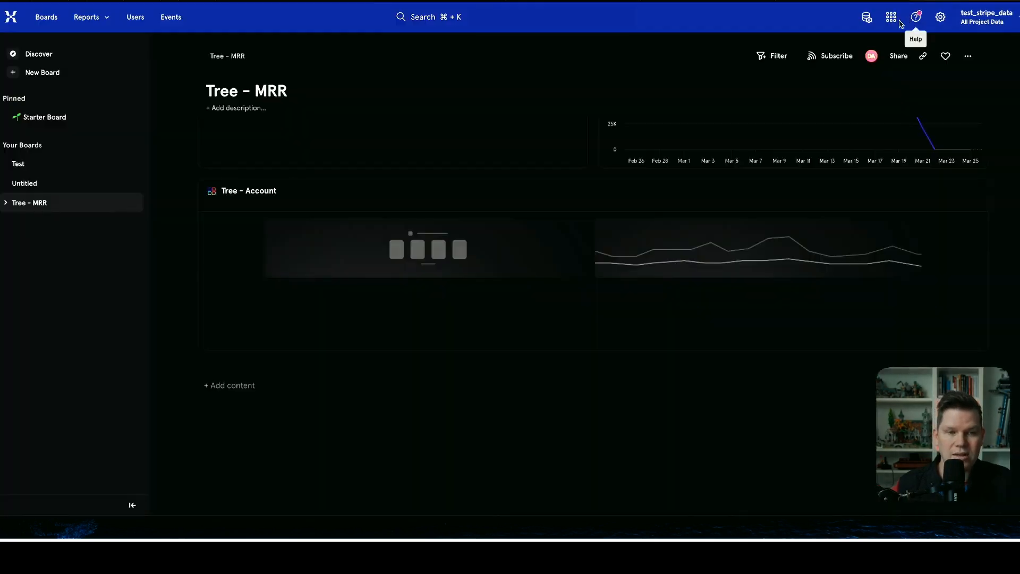
Switch back to Mixpanel, check the Warehouse Data imports in the project settings, and return to the boards.
left_click(940, 17)
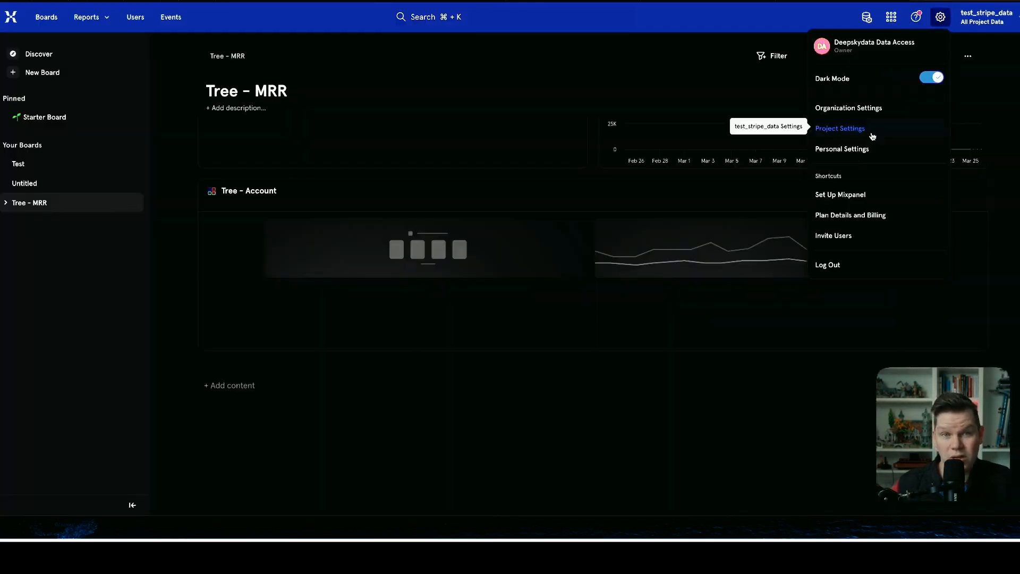
left_click(872, 136)
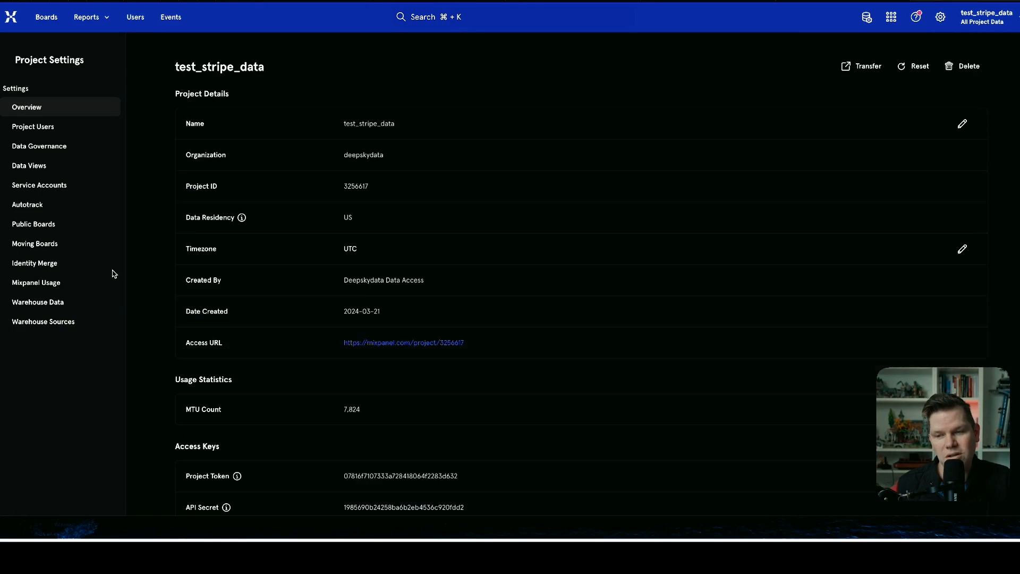
left_click(53, 310)
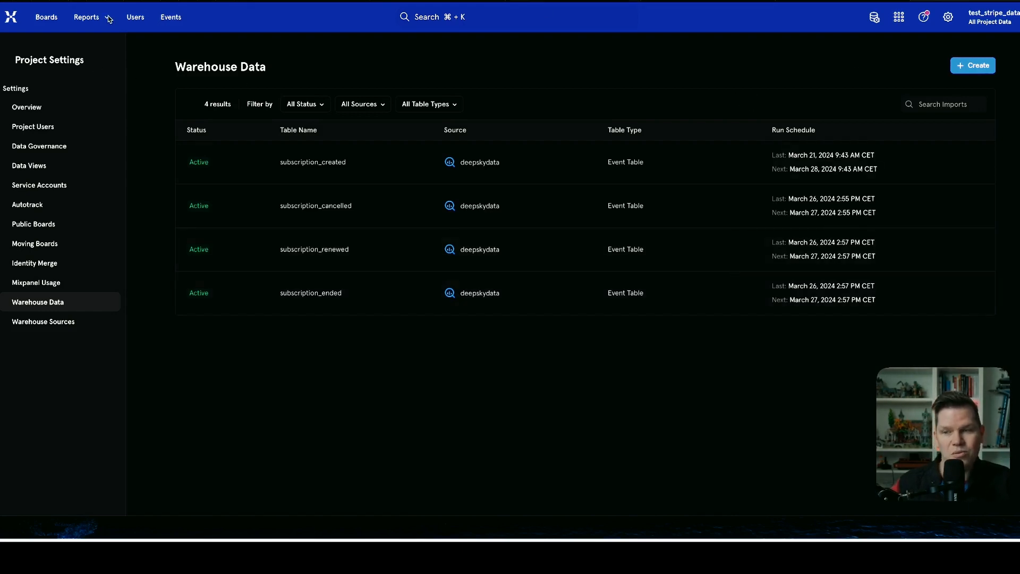
left_click(47, 17)
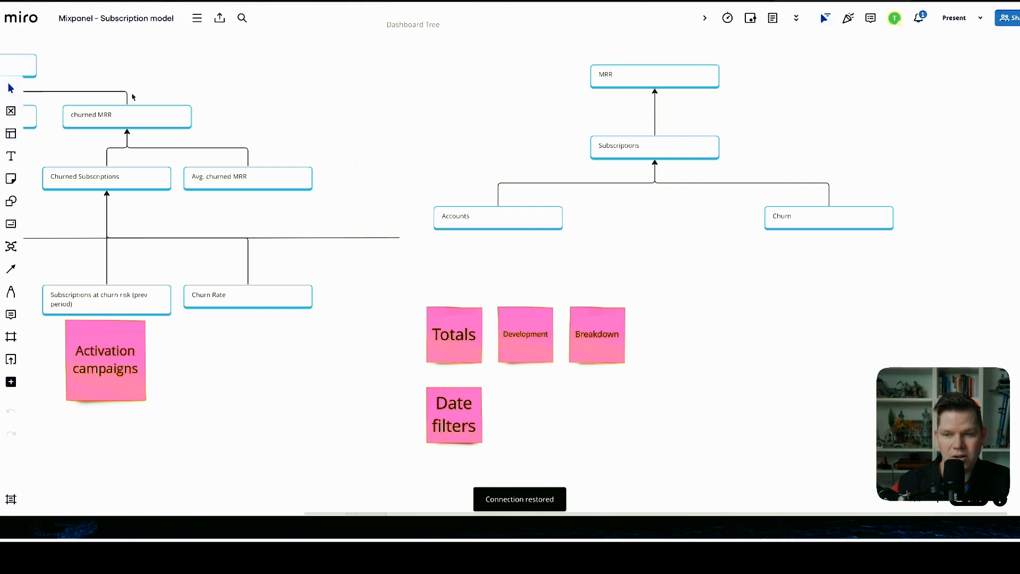
Switch to the Miro dashboard tree and review its MRR, Accounts, Subscriptions and Churn cards.
left_click(632, 78)
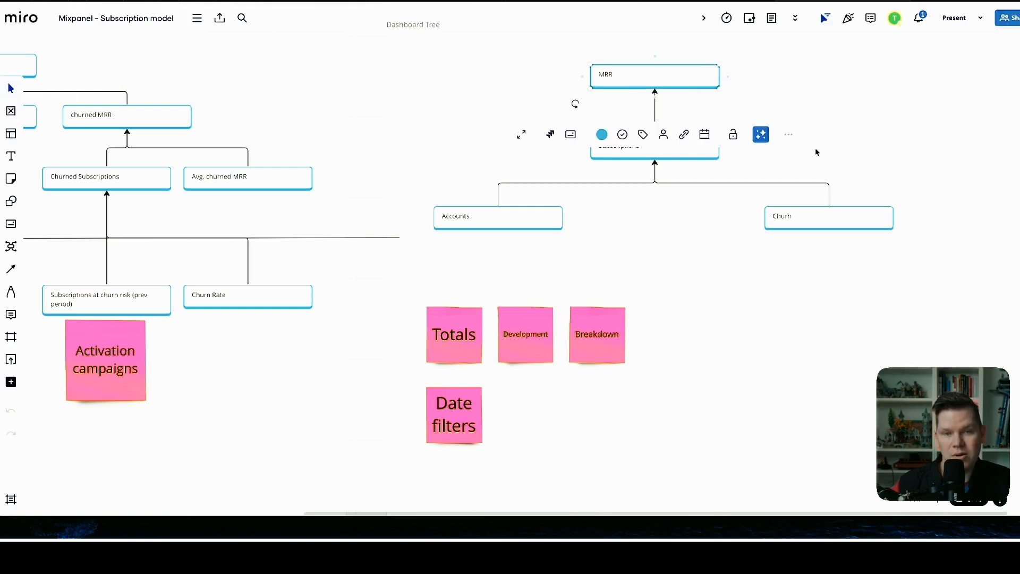
left_click(504, 227)
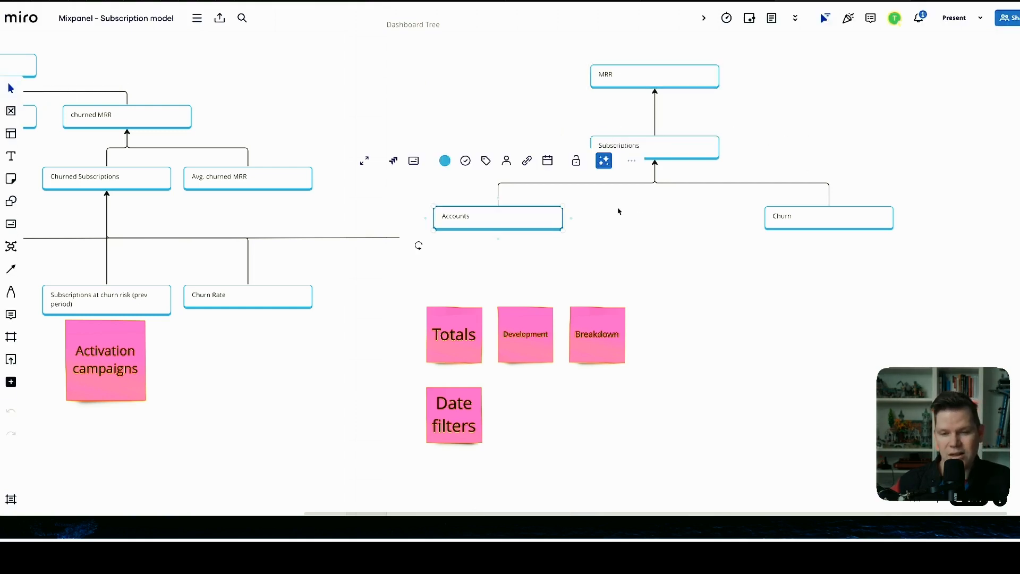
left_click(664, 155)
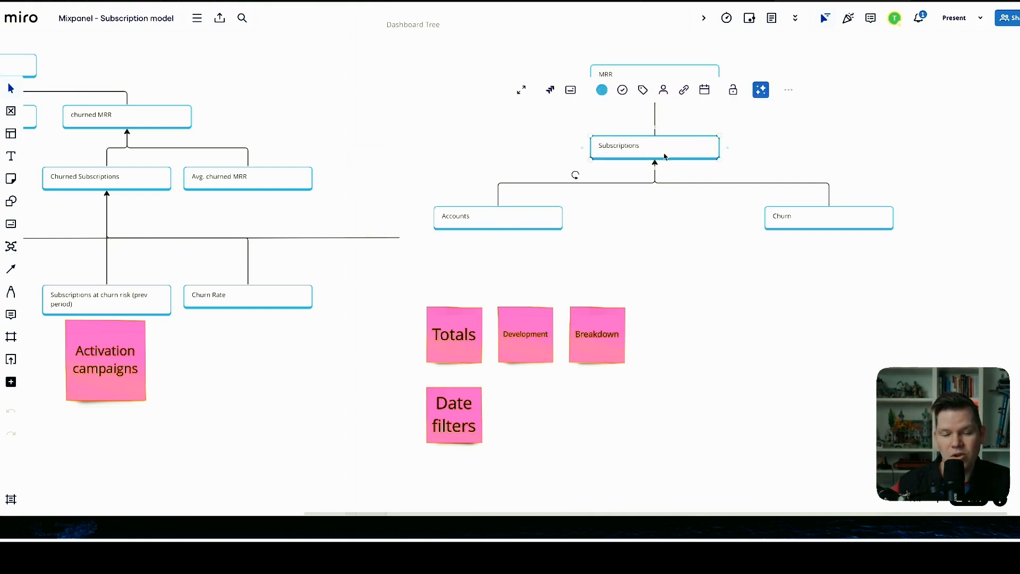
left_click(846, 227)
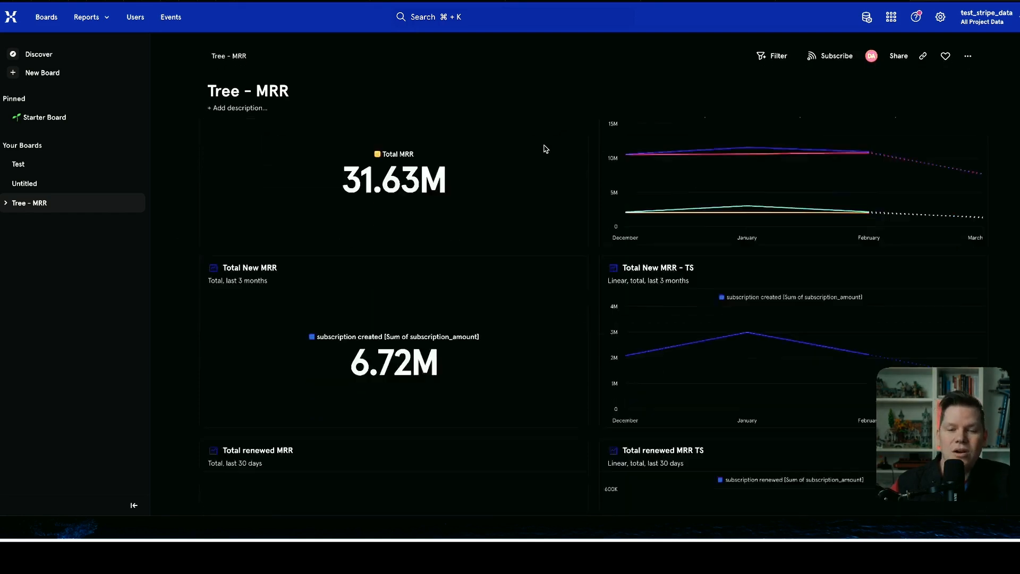
Switch back to Mixpanel and review the Tree - MRR board from the Total MRR cards to the nested Tree - Account board.
scroll(544, 149, "down", 8)
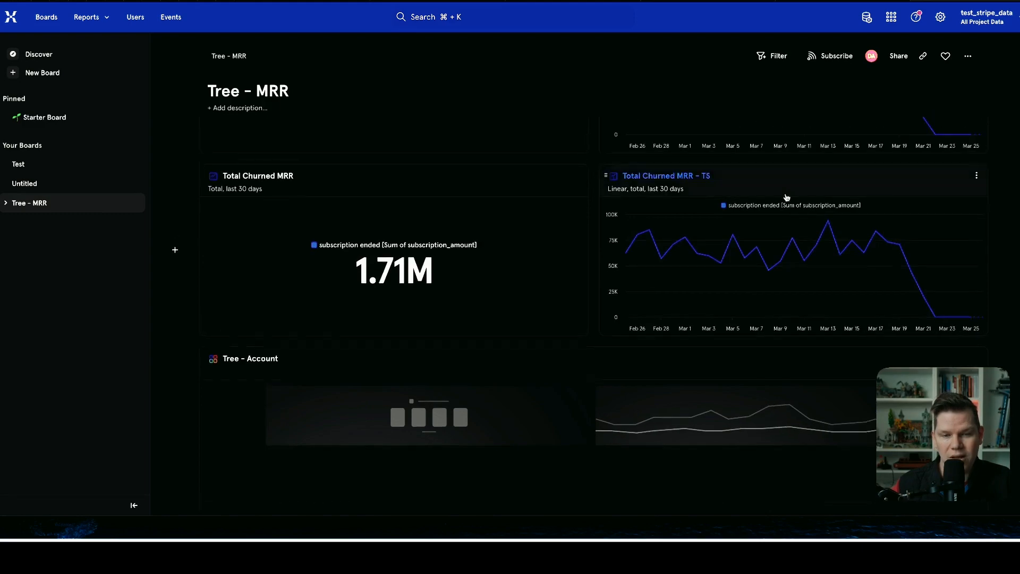
scroll(786, 198, "up", 10)
scroll(785, 200, "down", 1)
scroll(784, 200, "up", 1)
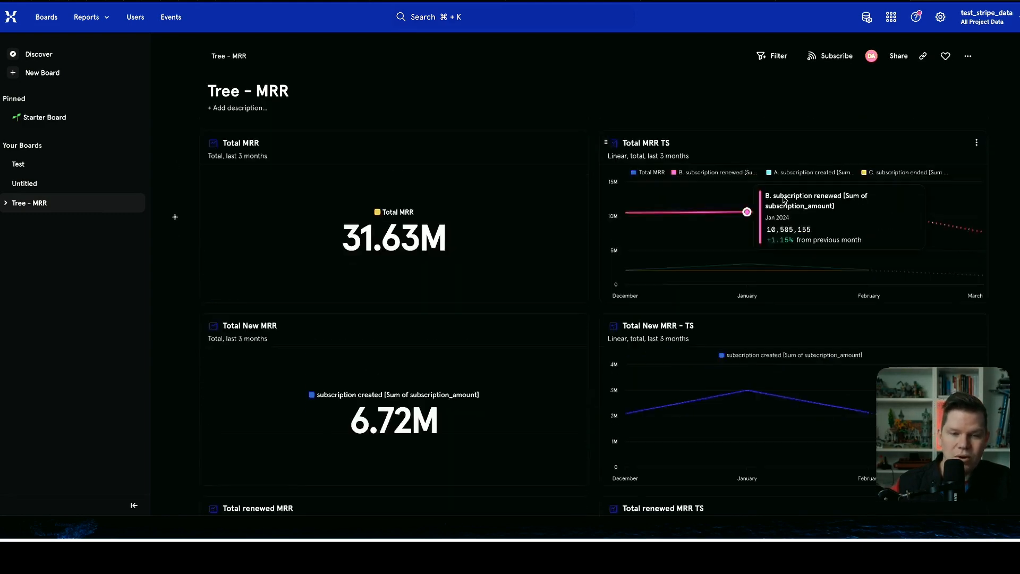
scroll(785, 200, "up", 1)
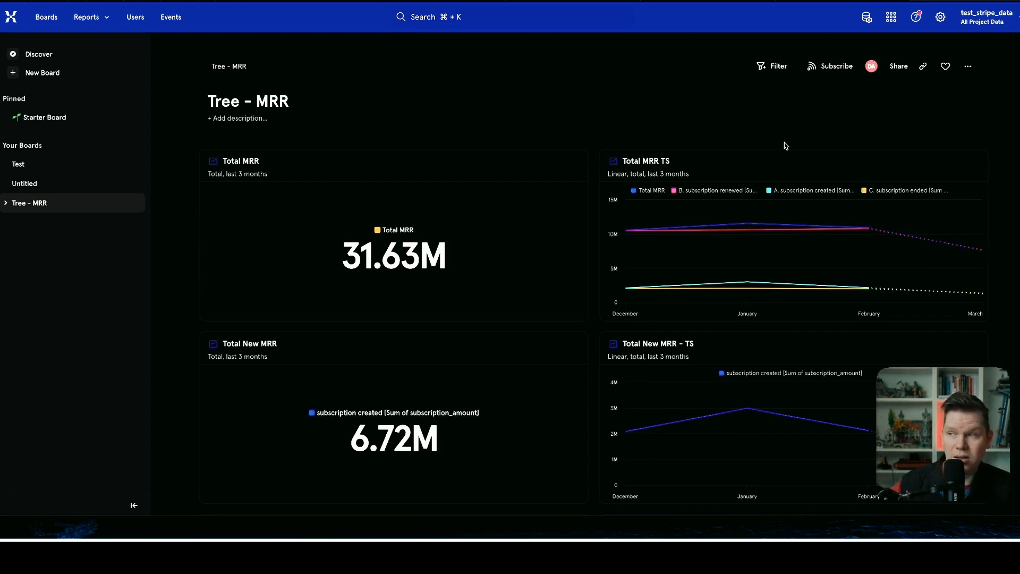
scroll(785, 145, "down", 12)
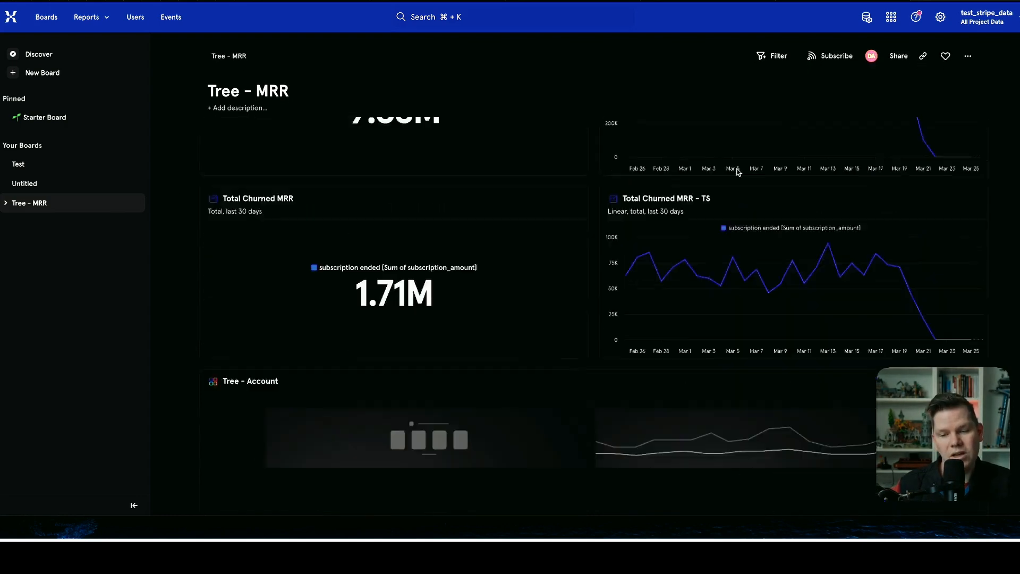